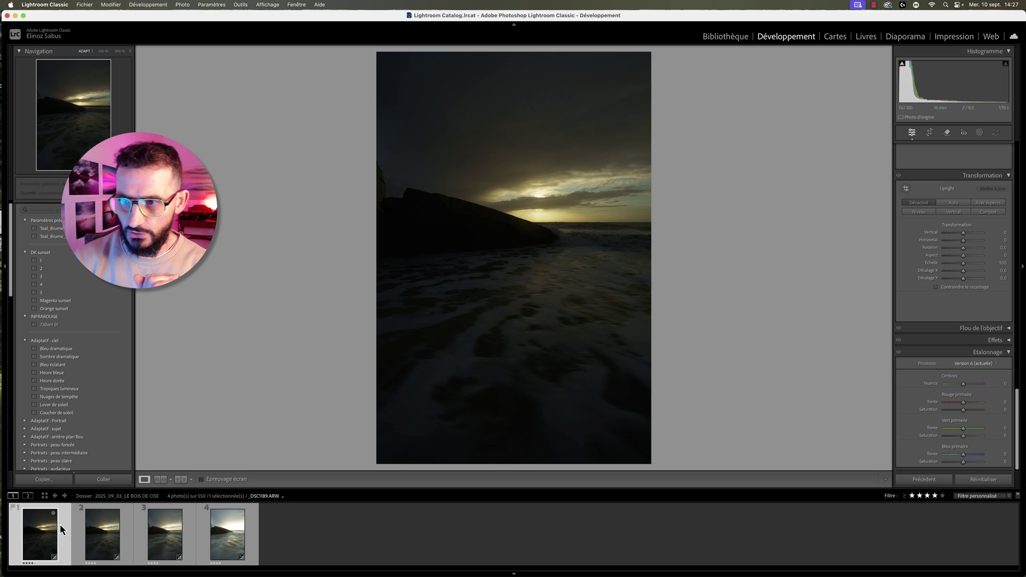
Step: Look through the camera profile list and keep the standard profile
left_click(968, 258)
scroll(962, 251, "up", 5)
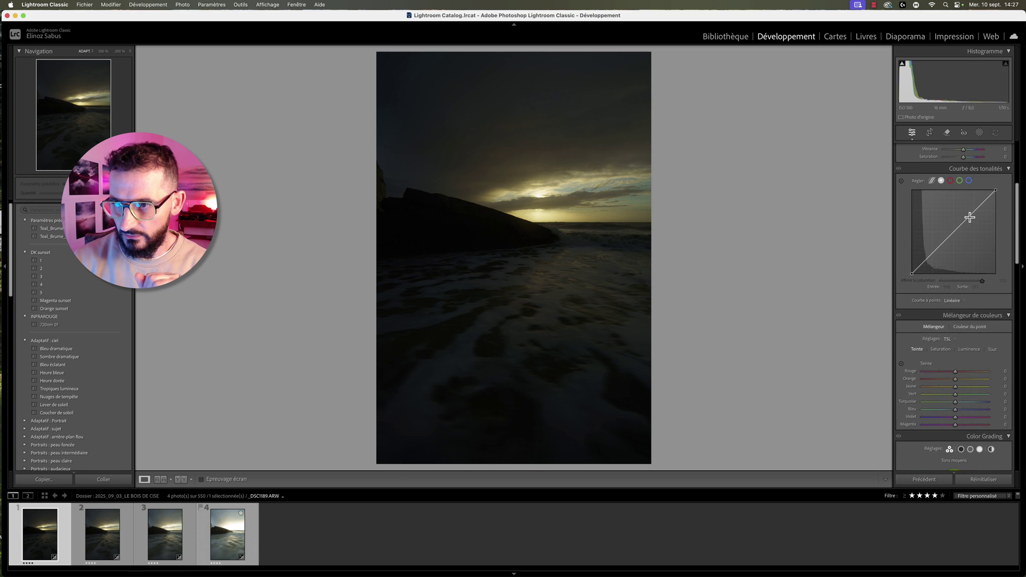
scroll(976, 220, "up", 5)
scroll(994, 203, "up", 3)
left_click(1003, 174)
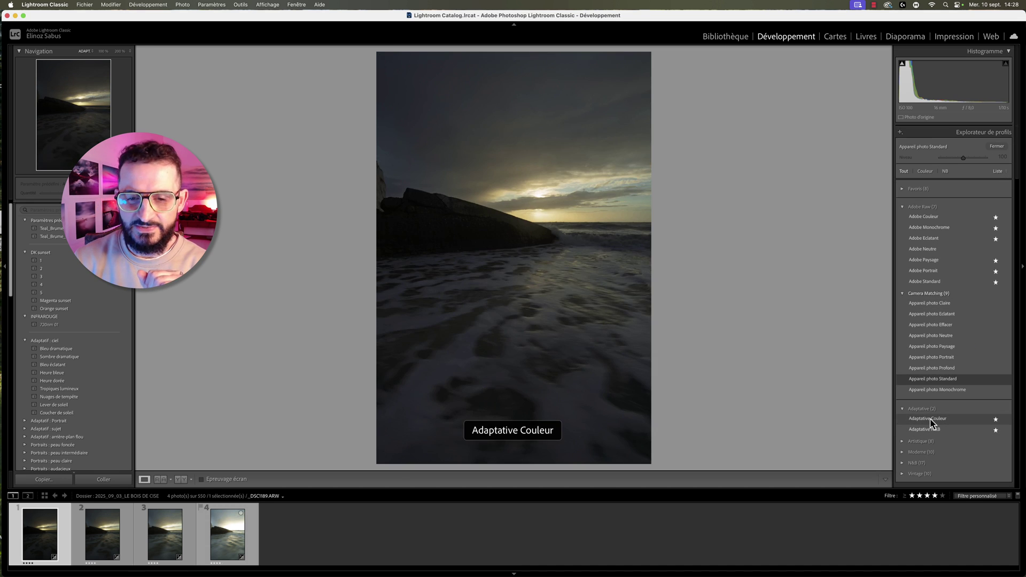
left_click(998, 147)
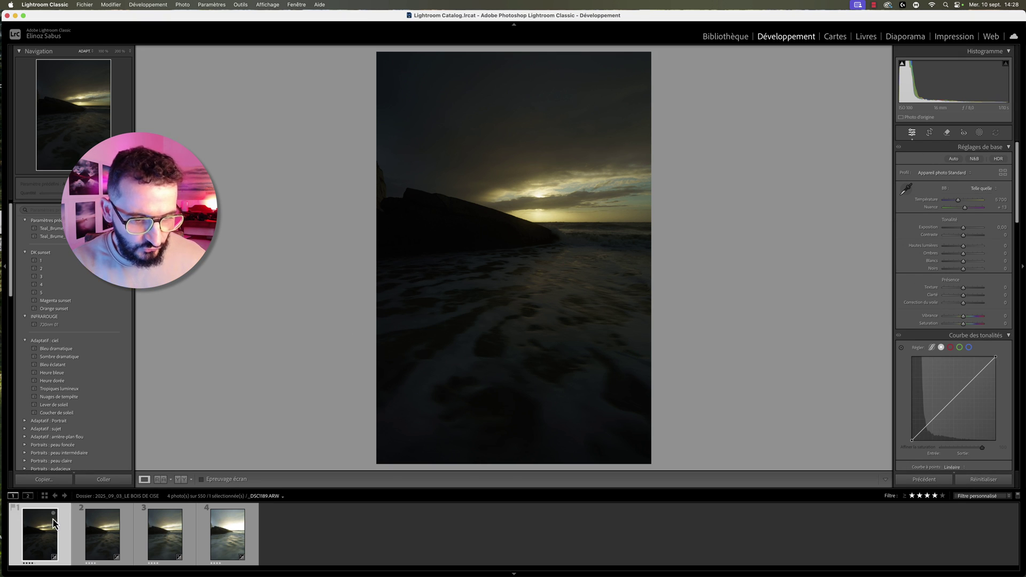
Step: Select the four bracketed sunset frames and start the HDR photo merge
left_click(207, 534, "shift")
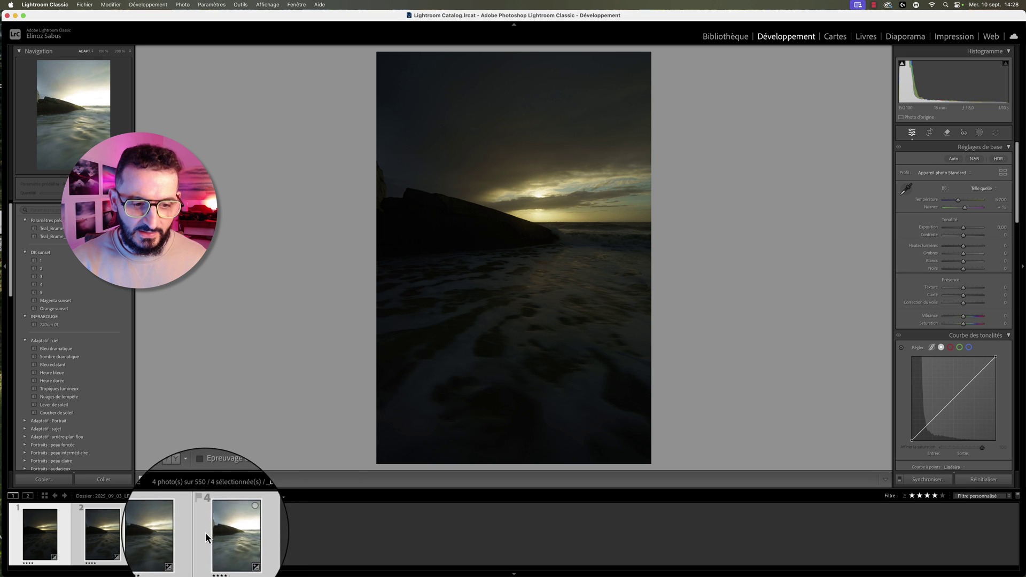
right_click(205, 532)
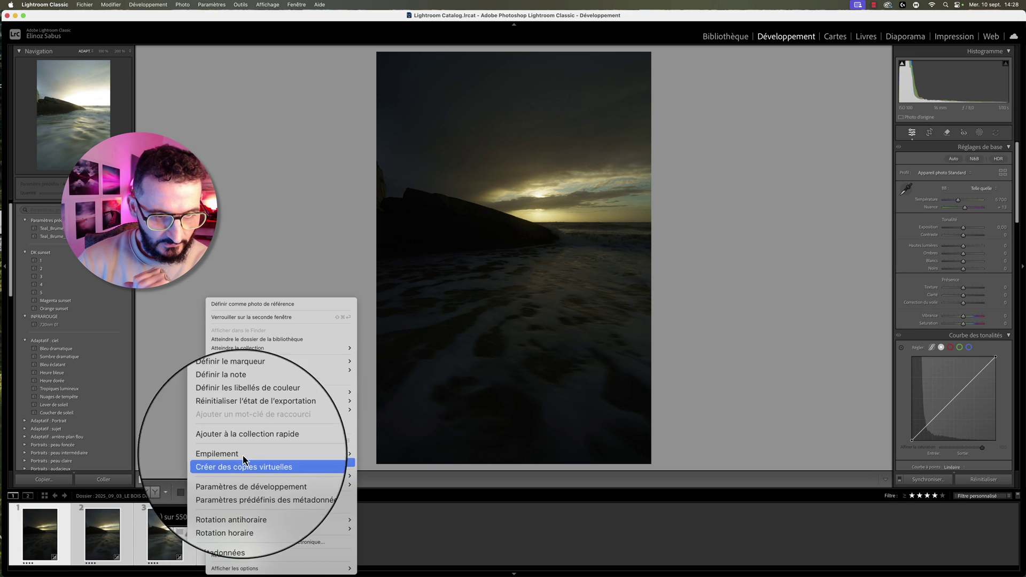
mouse_move(232, 370)
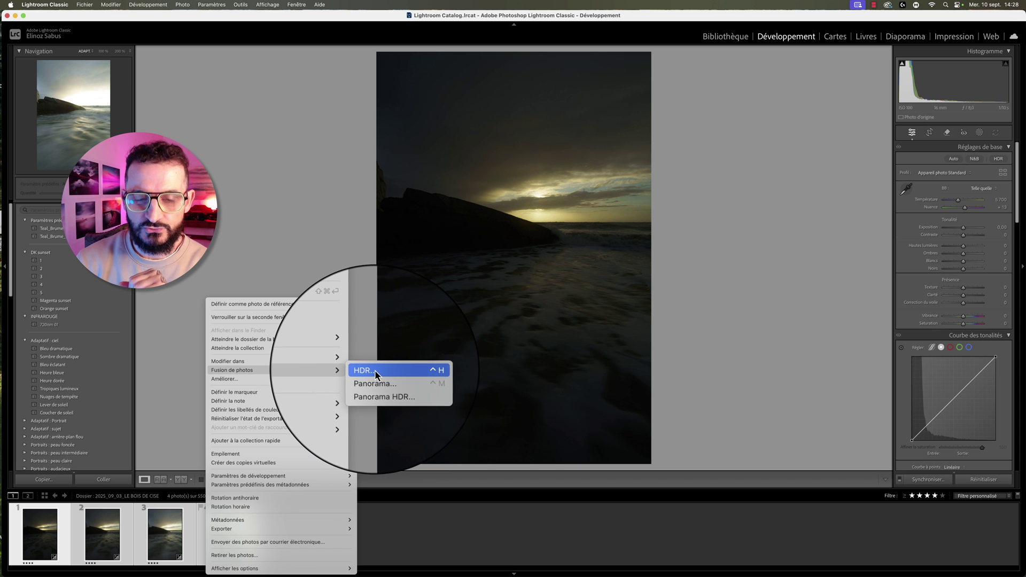
left_click(374, 370)
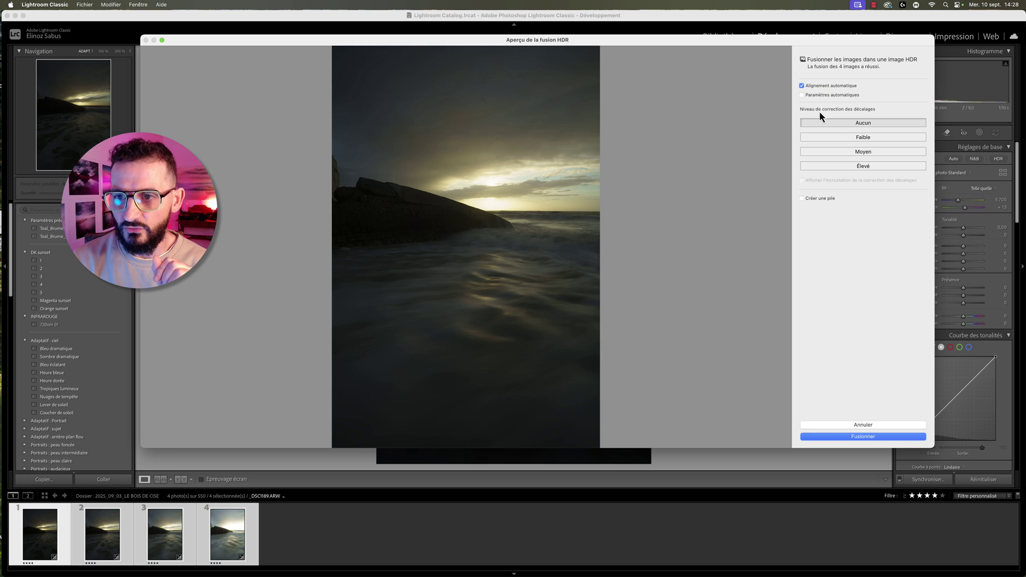
Step: Compare Low, Medium and High deghosting, then merge with None into _DSC1189-HDR.dng
left_click(863, 137)
left_click(861, 153)
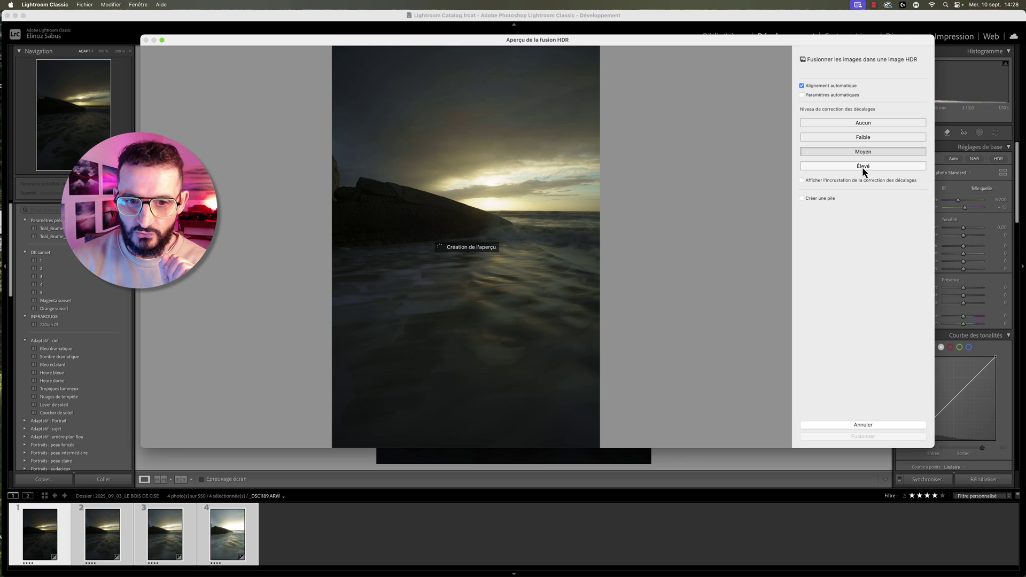
left_click(862, 167)
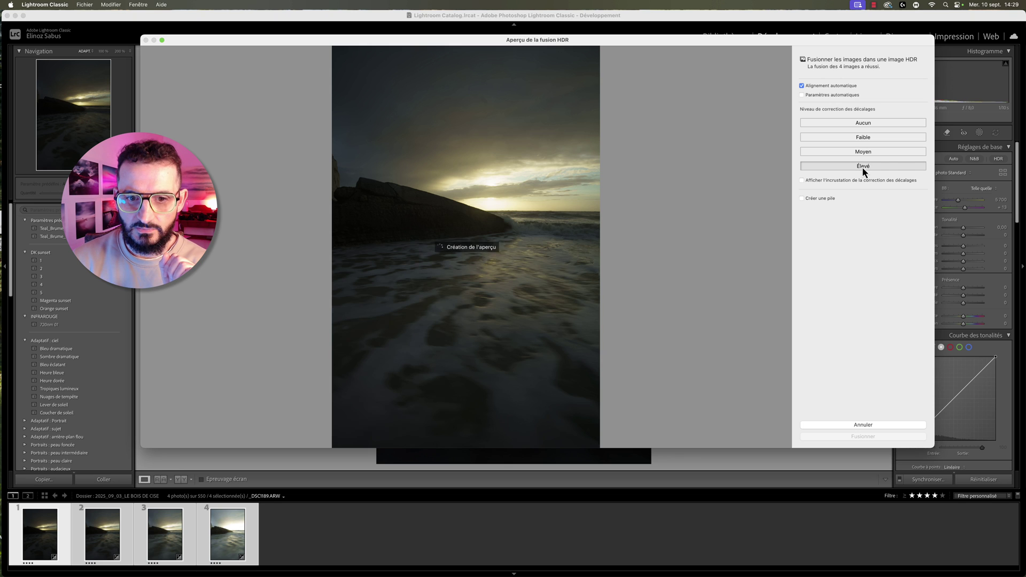
left_click(861, 124)
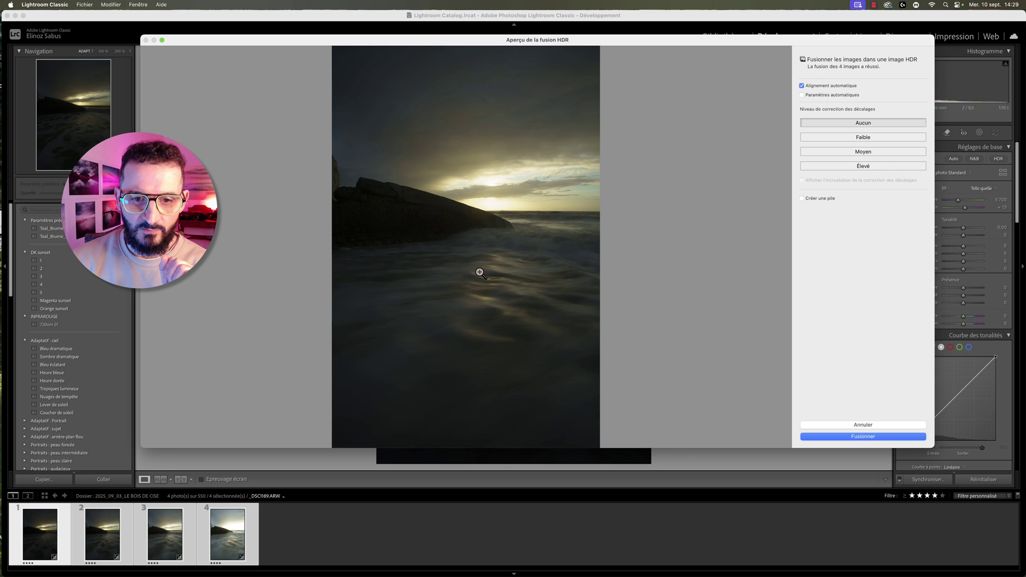
left_click(854, 437)
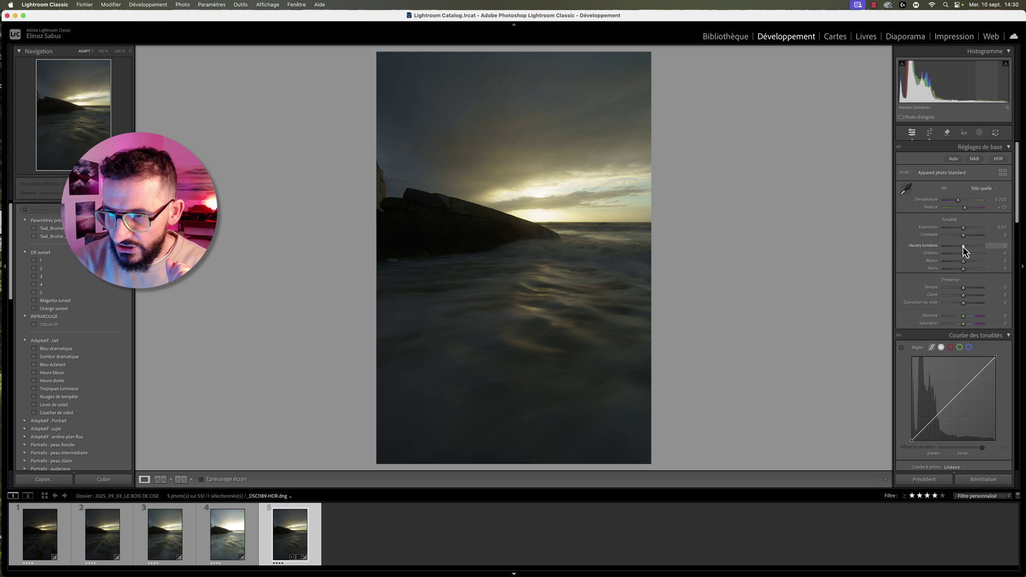
Step: Give the HDR image Highlights −44, Shadows +24 and Exposure +0.60
mouse_move(961, 247)
left_mouse_down()
mouse_move(969, 255)
mouse_move(964, 231)
left_mouse_up()
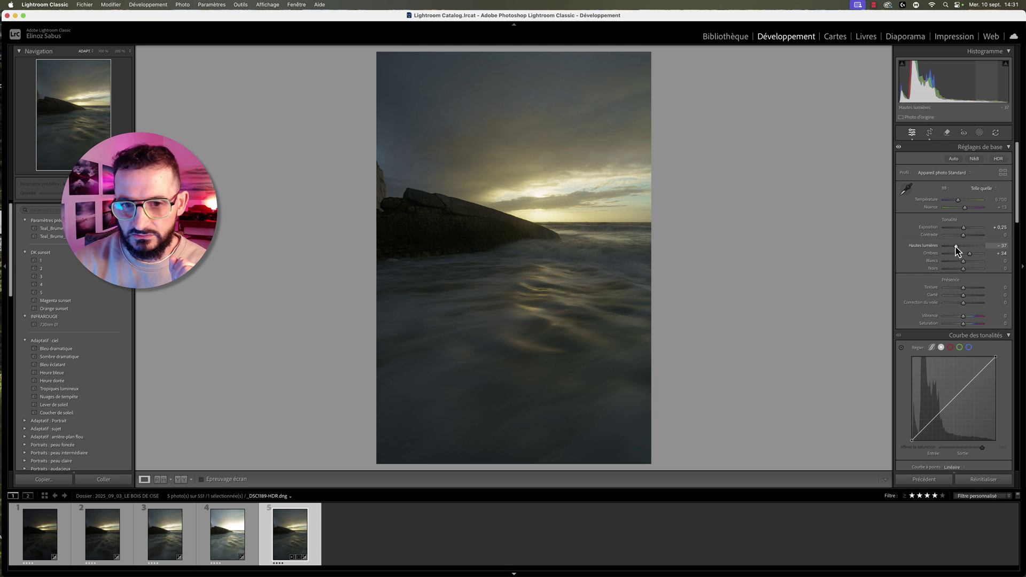
left_click_drag(955, 247, 952, 247)
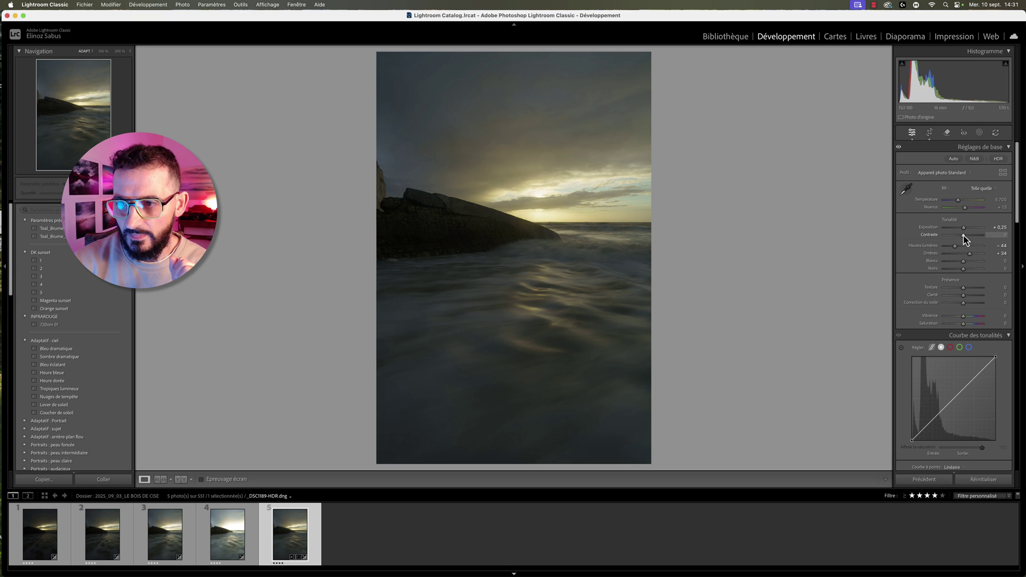
left_click_drag(964, 232, 965, 231)
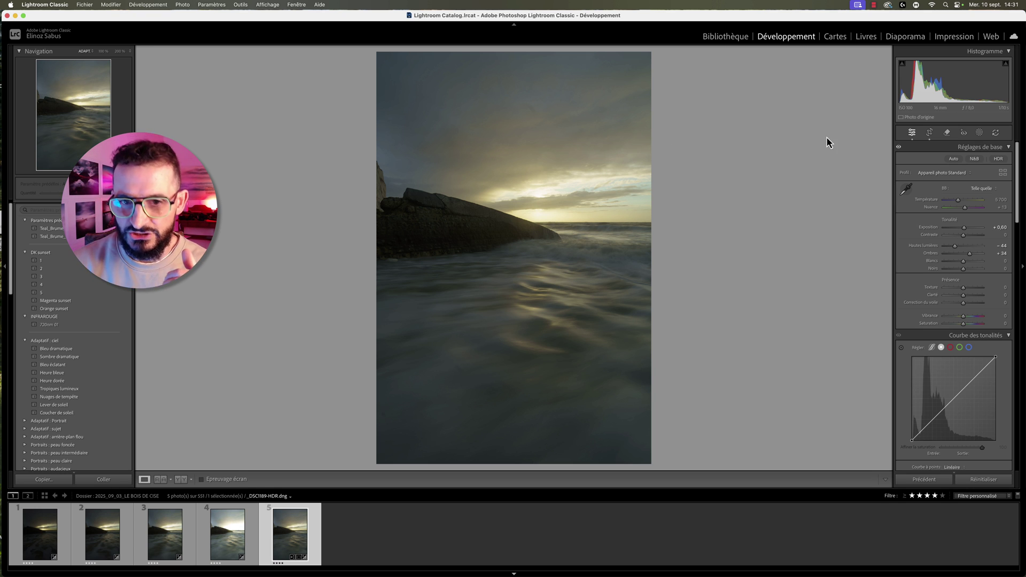
Step: Add an automatic Sky mask, then choose Subtract > Select Objects on it
left_click(979, 133)
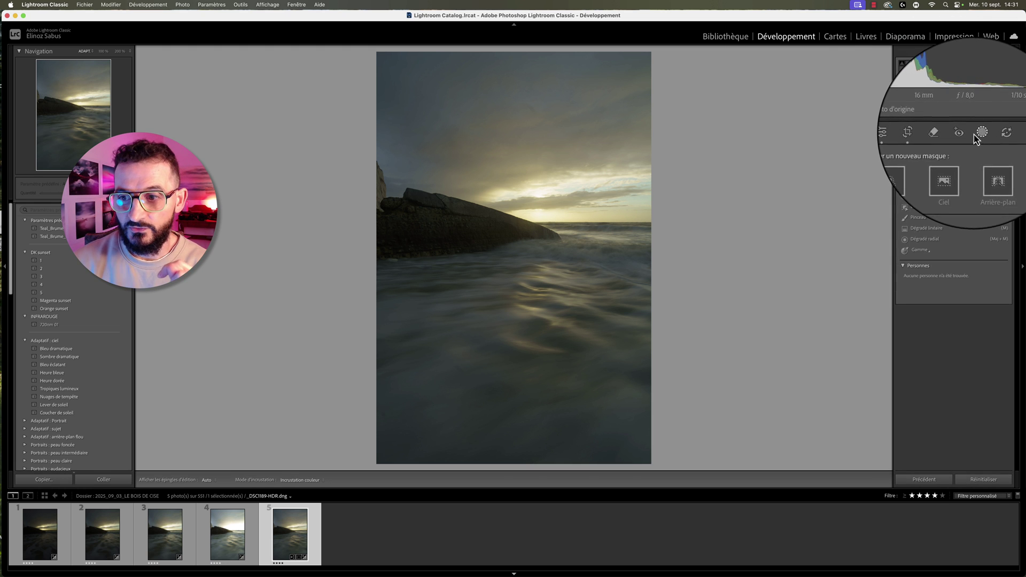
left_click(954, 170)
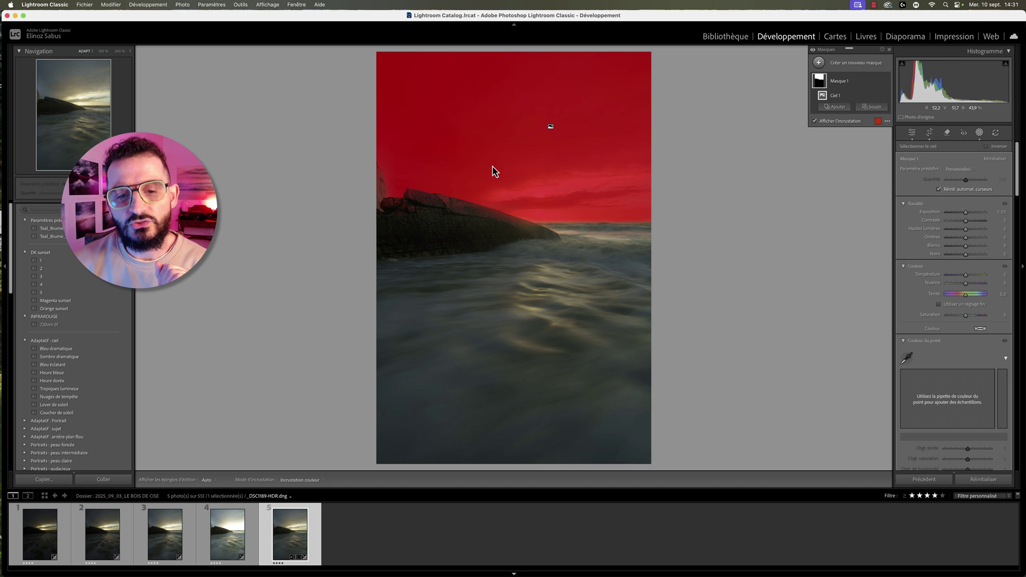
mouse_move(387, 185)
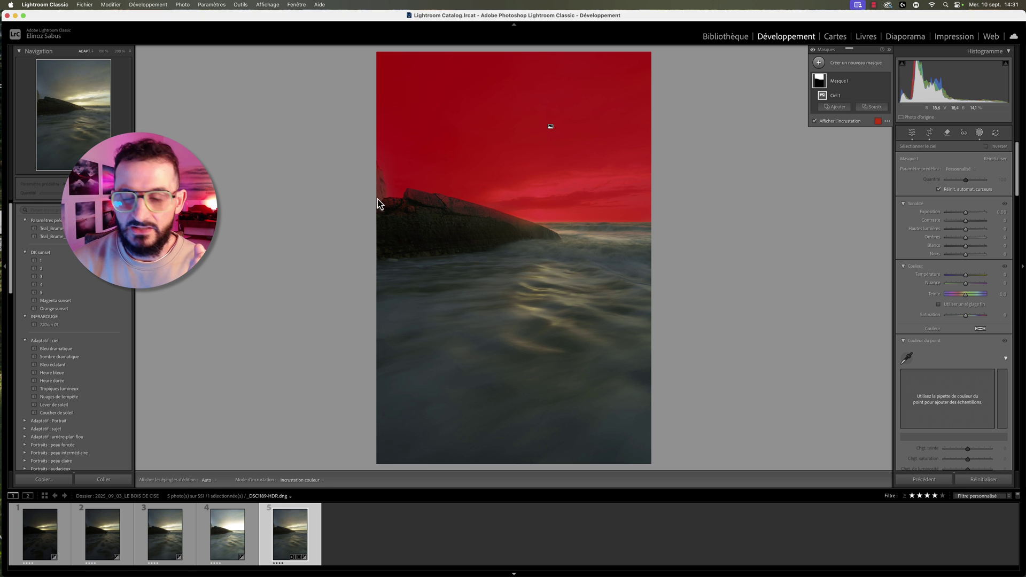
left_click(872, 107)
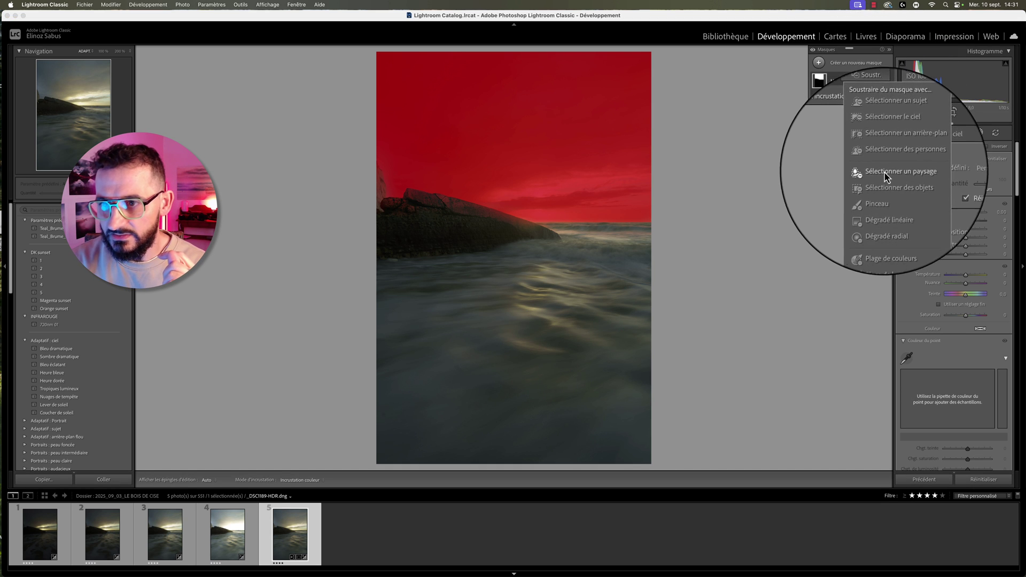
left_click(888, 187)
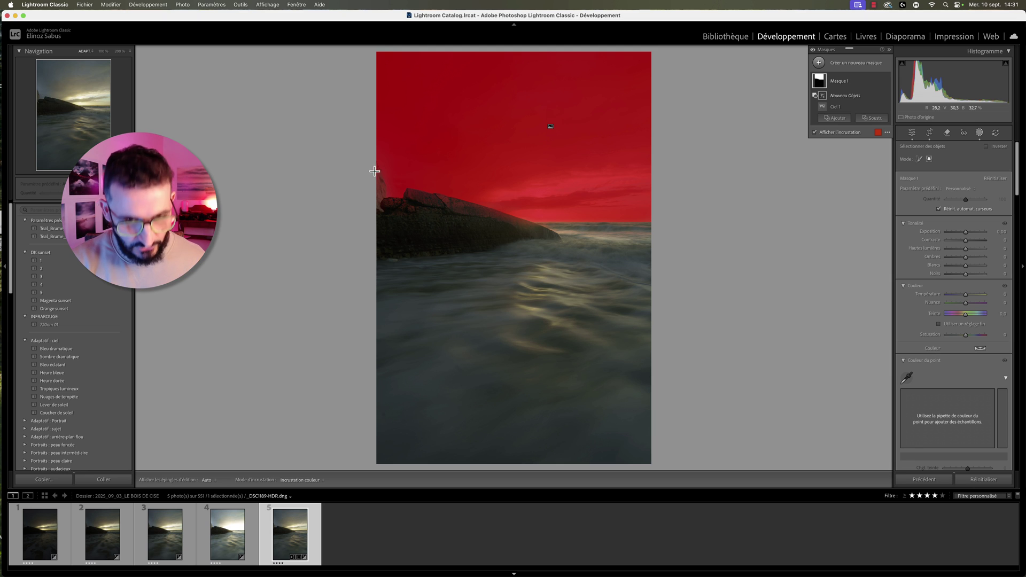
Step: Draw three object-selection rectangles subtracting the rock jetty and horizon area from the sky mask
mouse_move(375, 161)
left_mouse_down()
mouse_move(570, 233)
mouse_move(658, 239)
left_mouse_up()
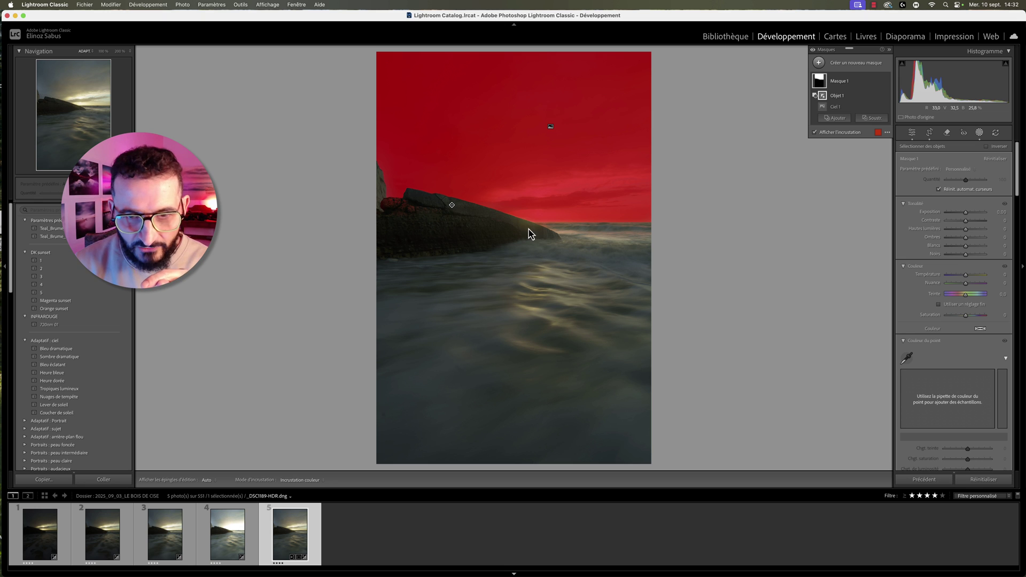
left_click(872, 121)
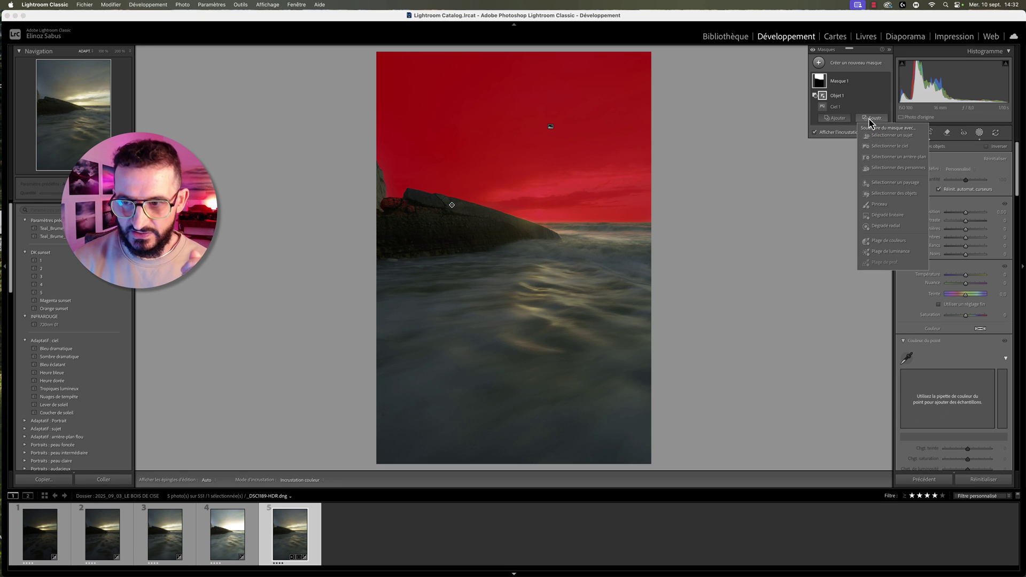
left_click(896, 196)
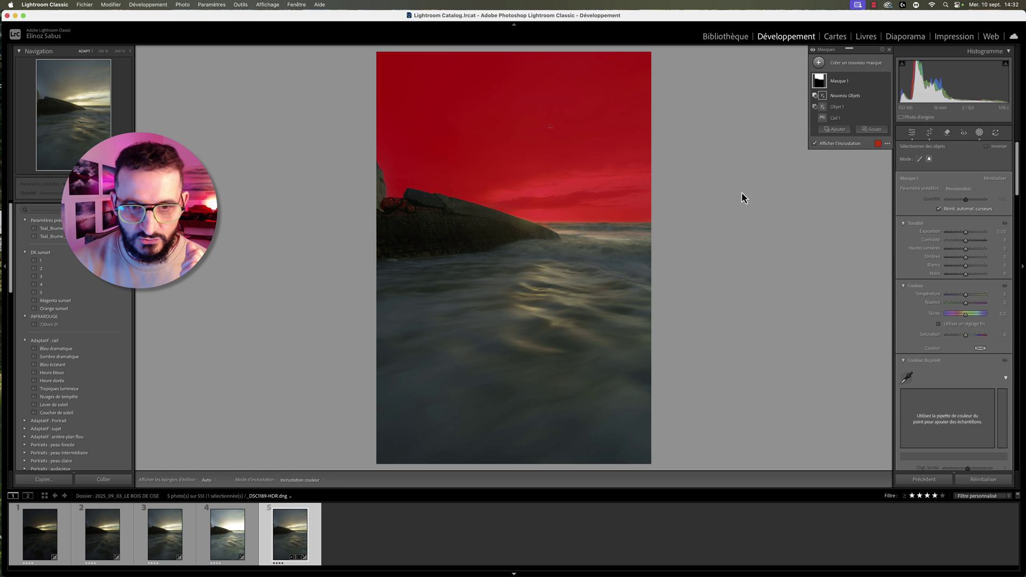
left_click_drag(378, 193, 450, 229)
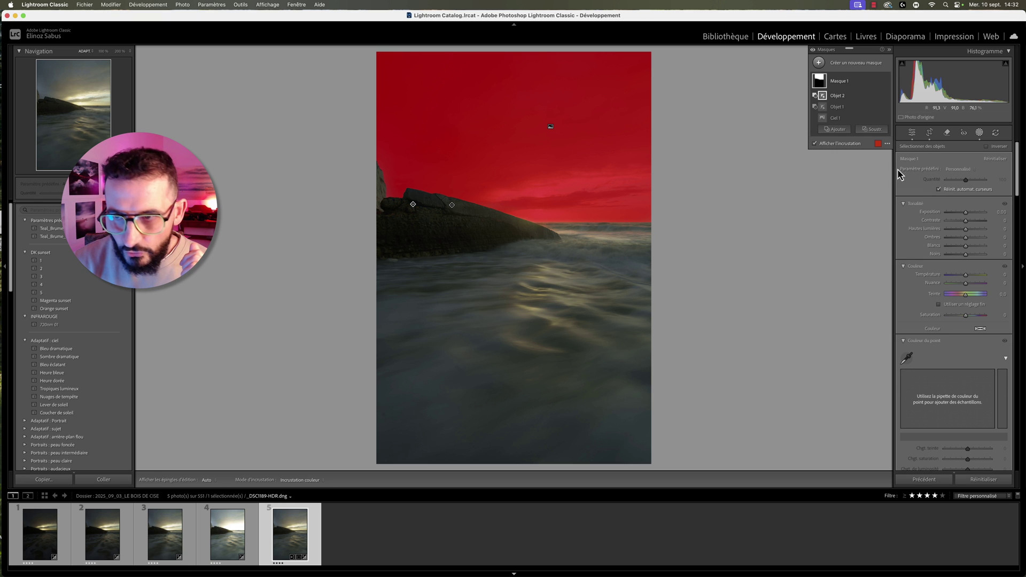
left_click(874, 130)
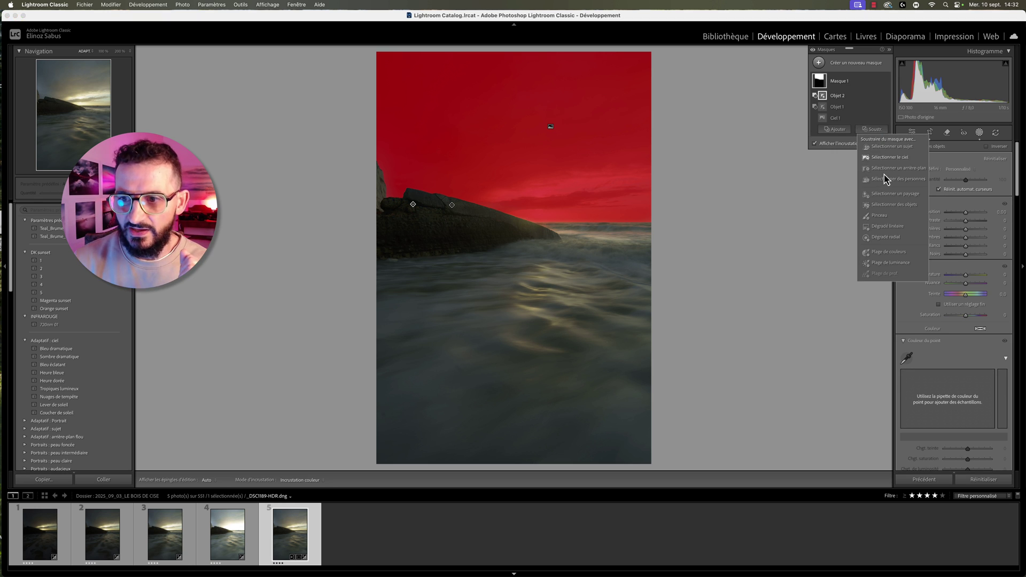
left_click(887, 205)
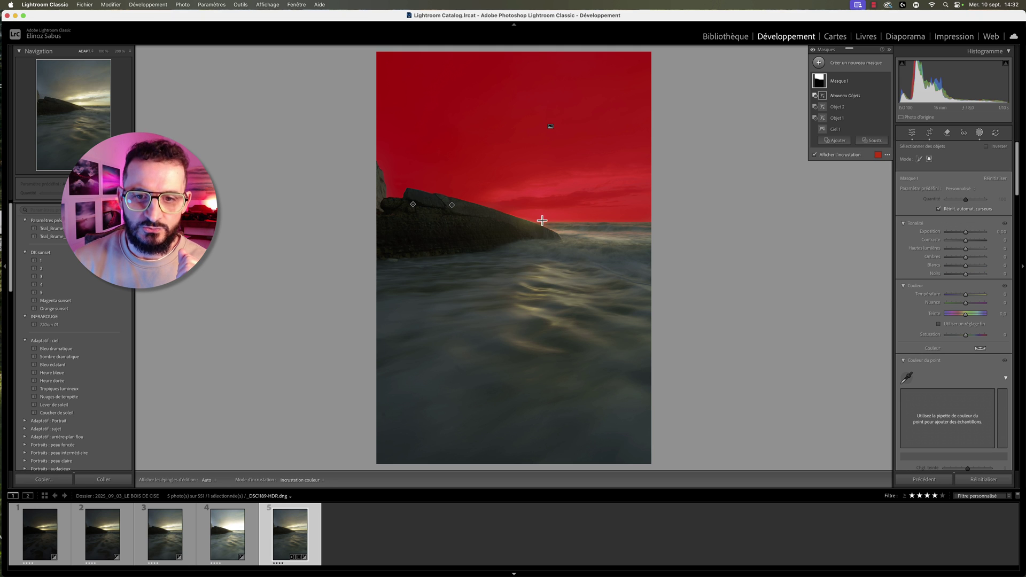
left_click_drag(521, 216, 657, 242)
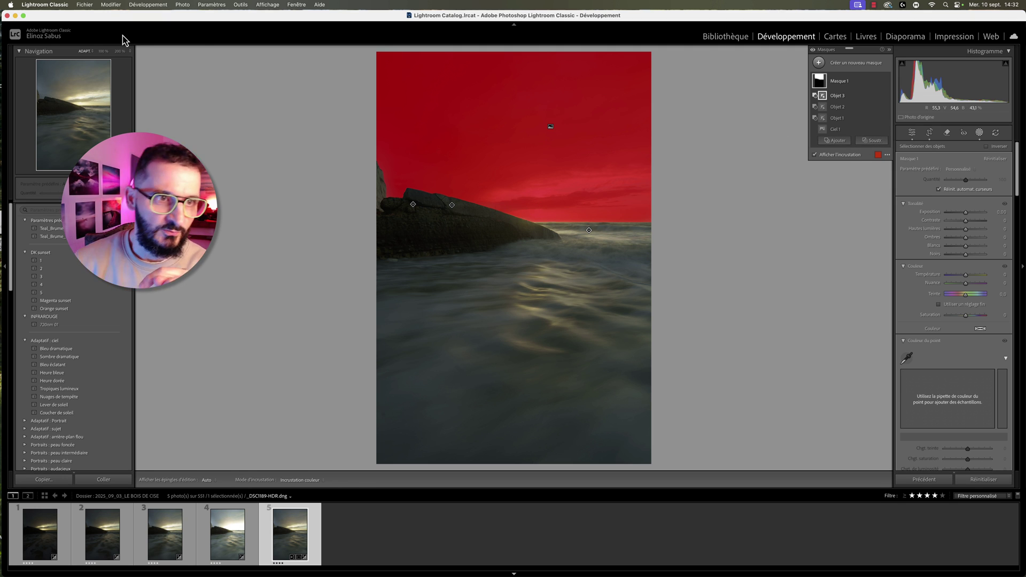
Step: View at 100% and add a brush subtraction to the sky mask at brush size 14
left_click(119, 51)
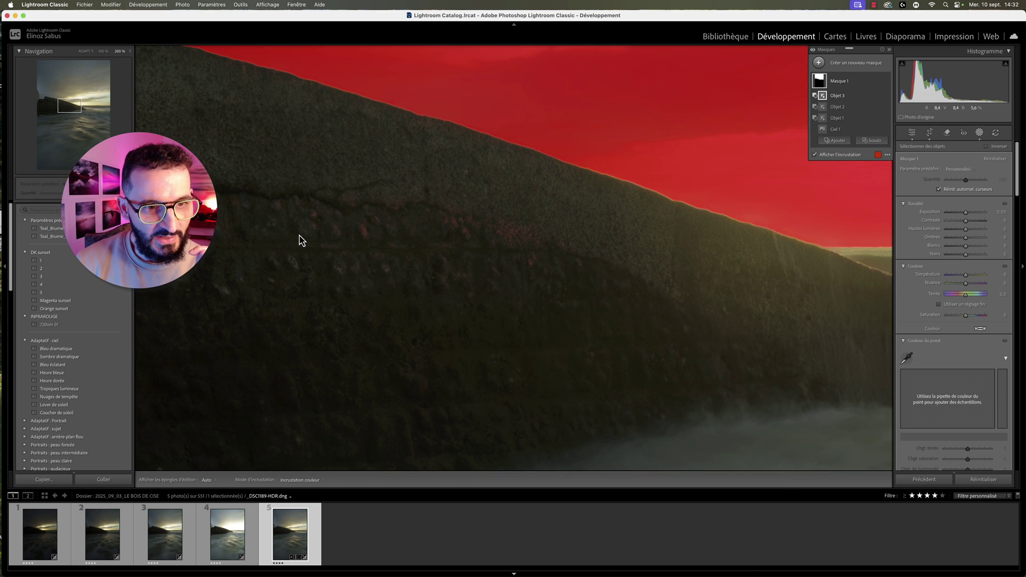
left_click(102, 51)
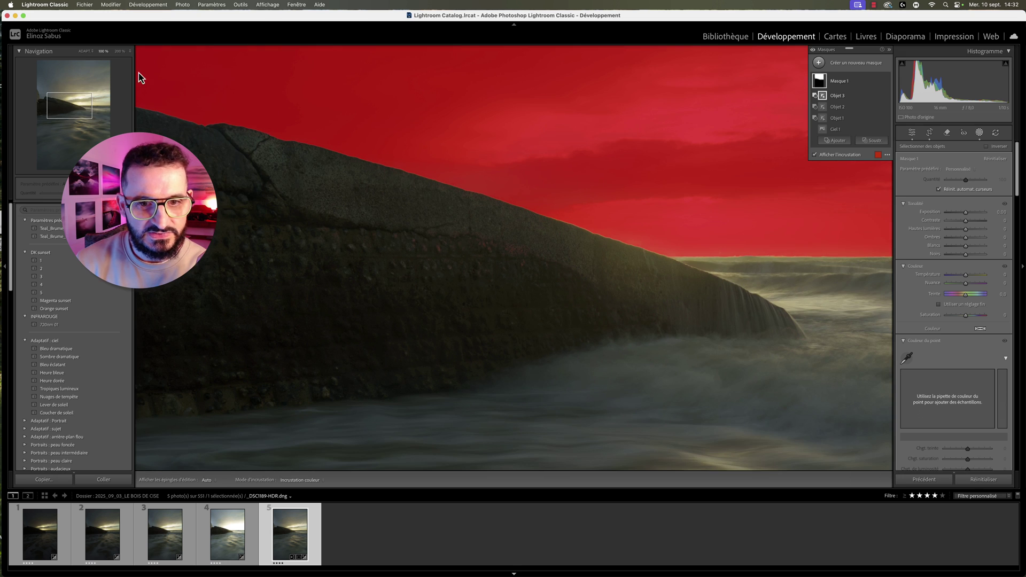
left_click(873, 141)
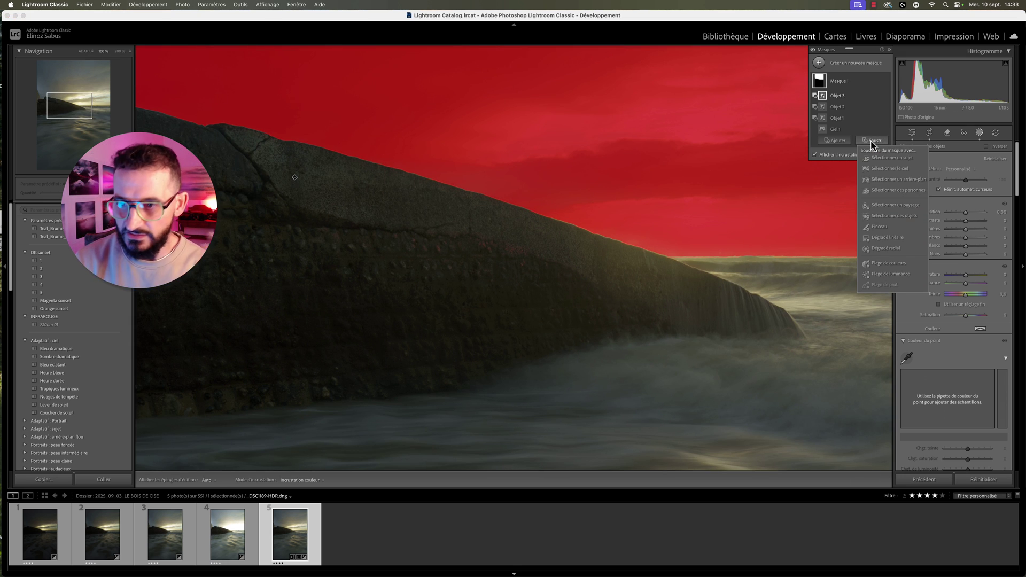
left_click(879, 226)
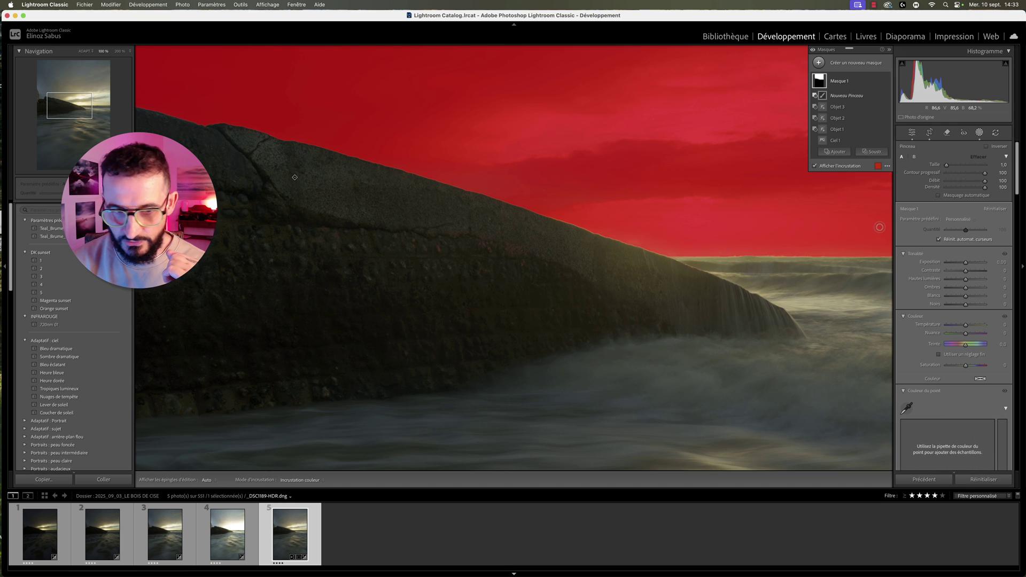
scroll(375, 252, "up", 5)
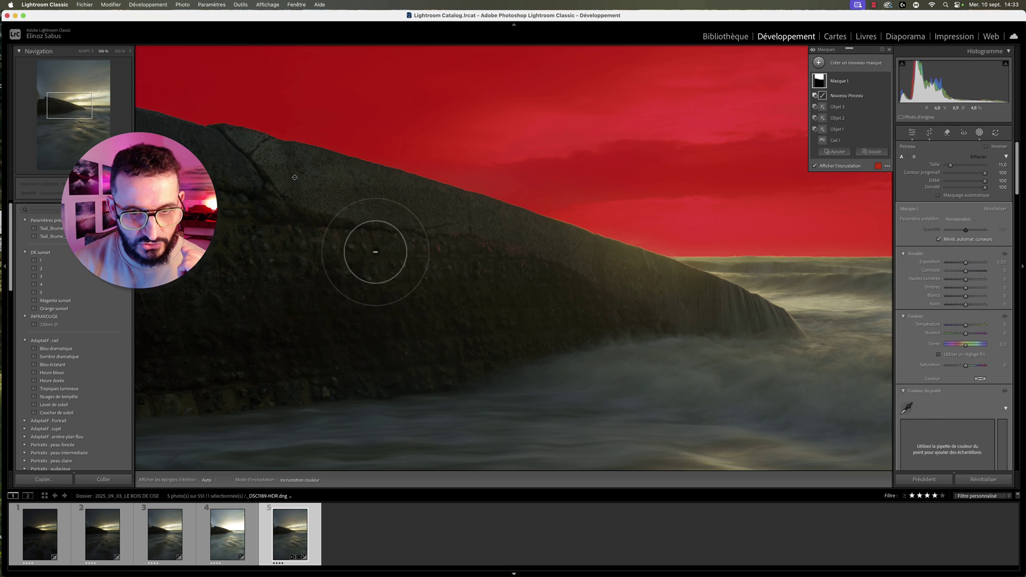
key("h")
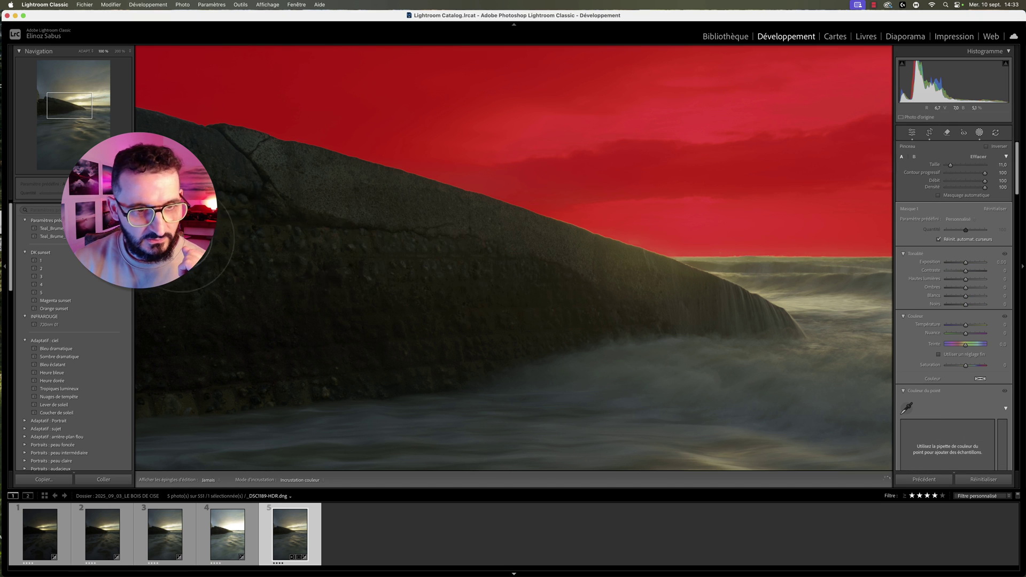
key("h")
scroll(293, 235, "up", 2)
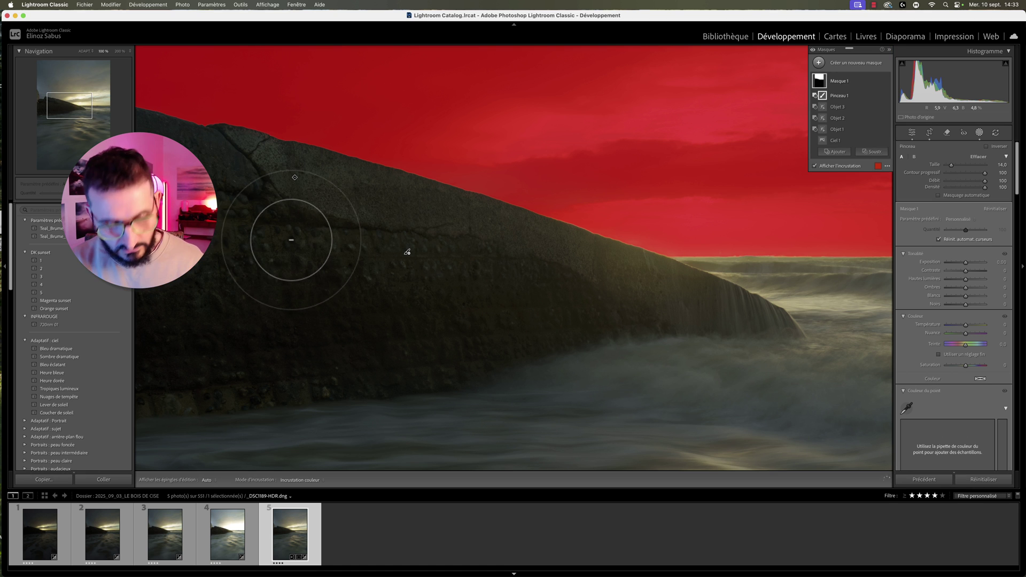
Step: Zoom in, shrink the brush to size 3 and erase the mask along the cliff edge
key("super+equal")
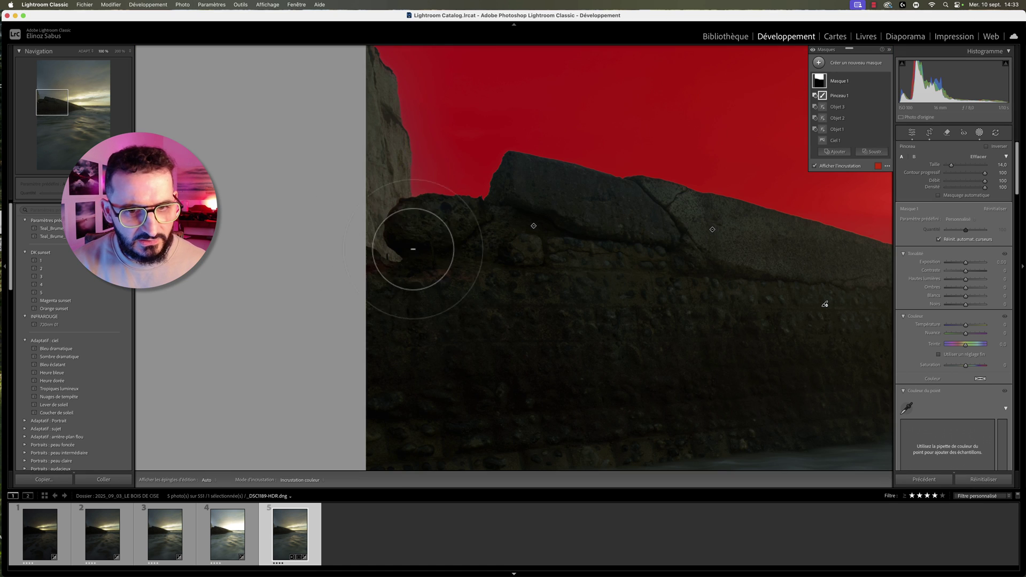
key("h")
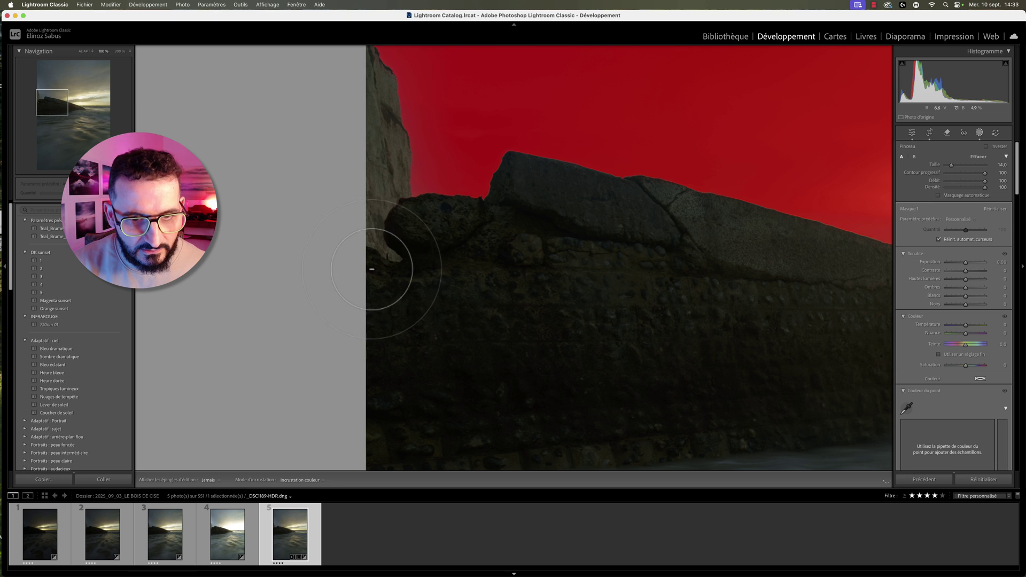
key("h")
scroll(418, 291, "down", 5)
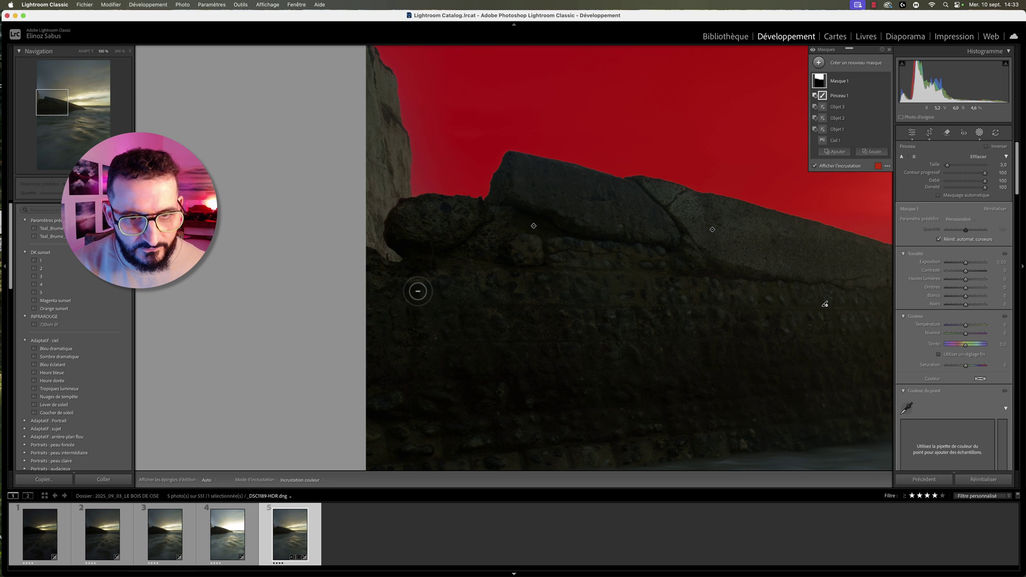
key("h")
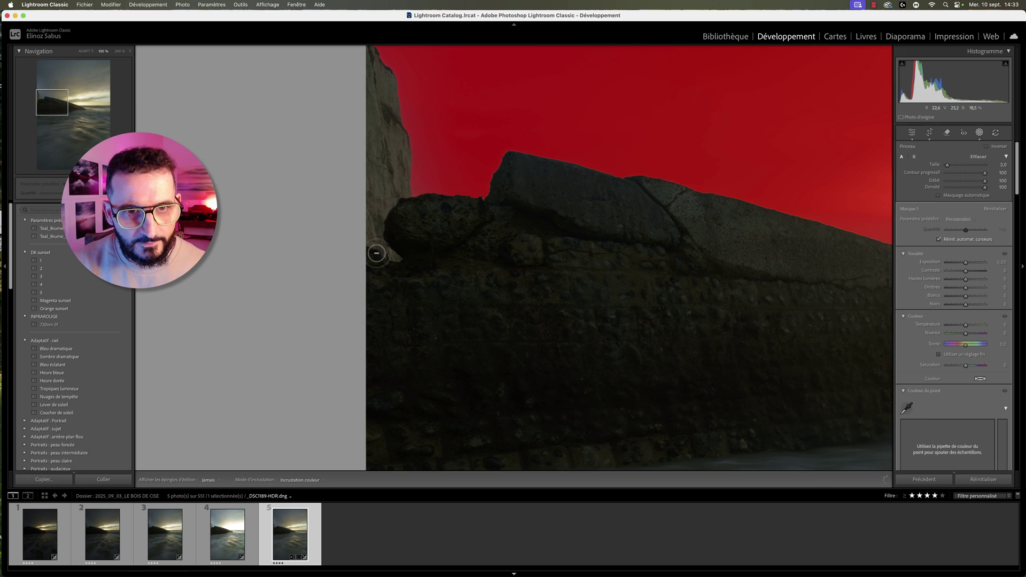
key("h")
left_click_drag(380, 146, 389, 223)
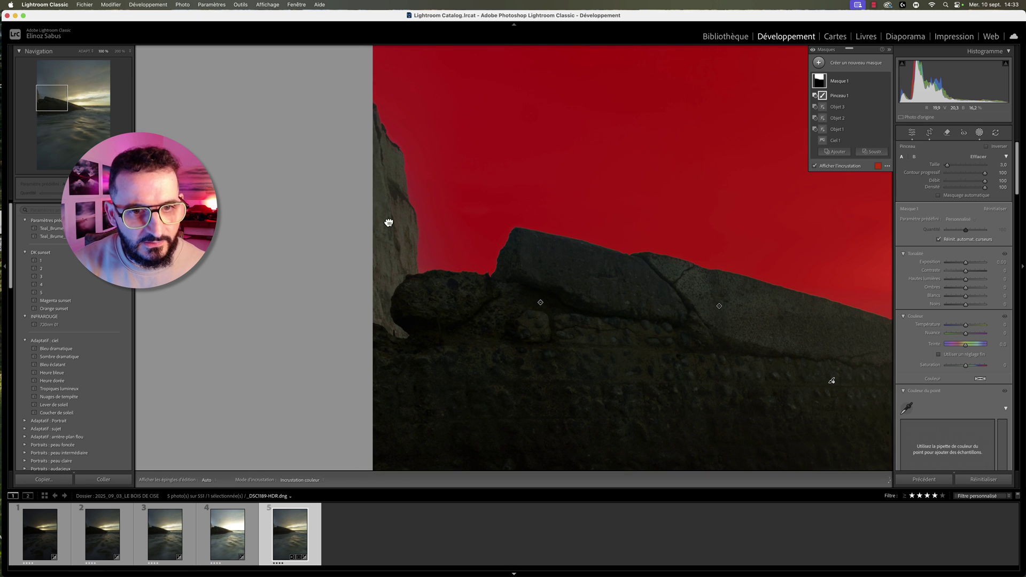
scroll(377, 147, "down", 3)
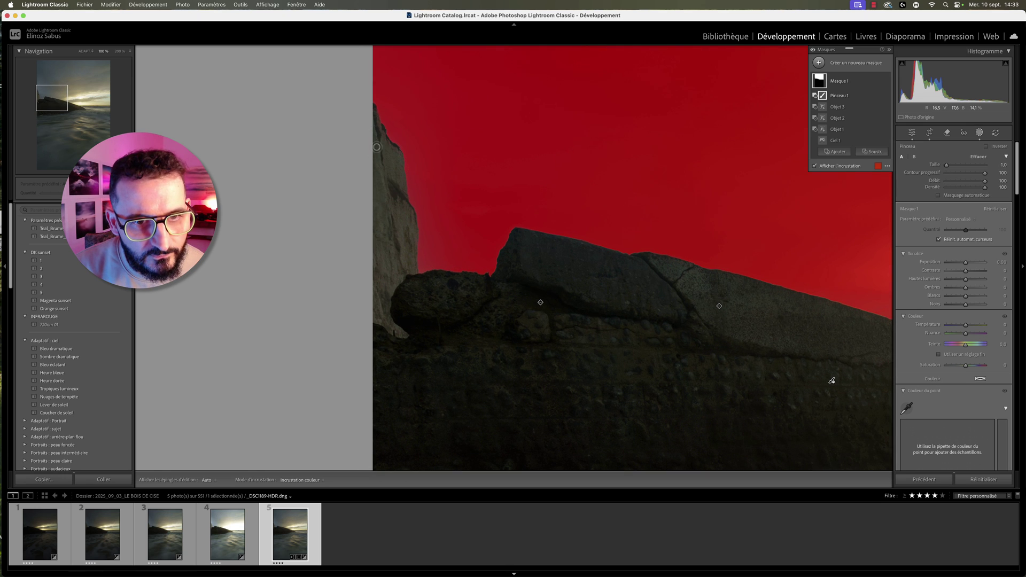
key("h")
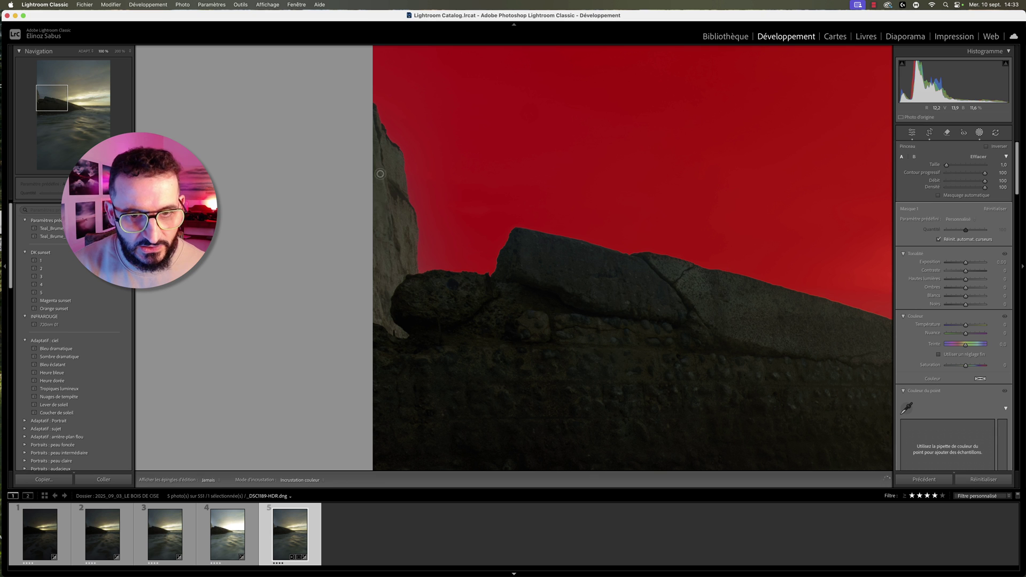
key("h")
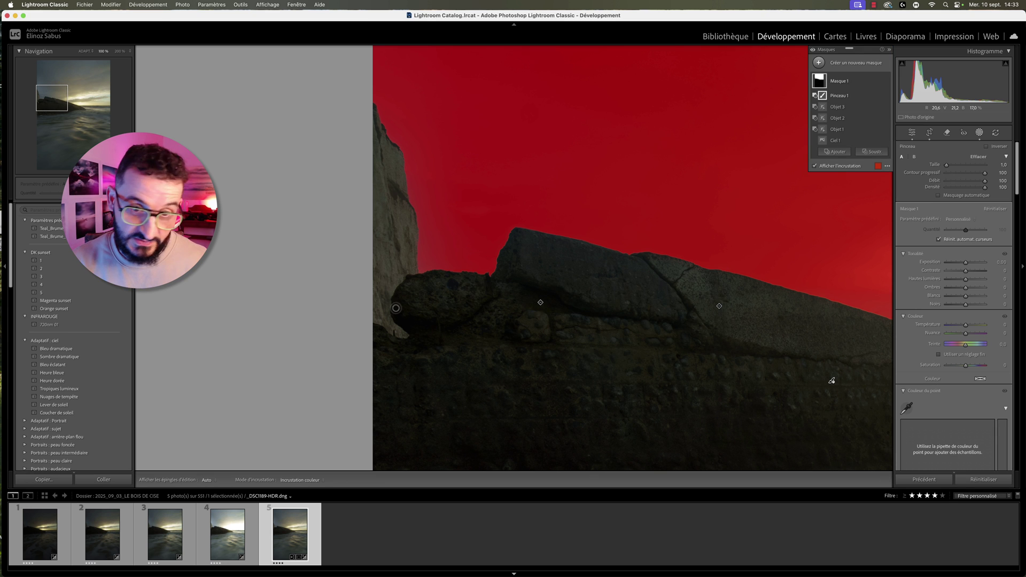
Step: Clean the mask along the rock's end and sea edge, then fit the whole photo in view
left_click_drag(710, 344, 339, 199)
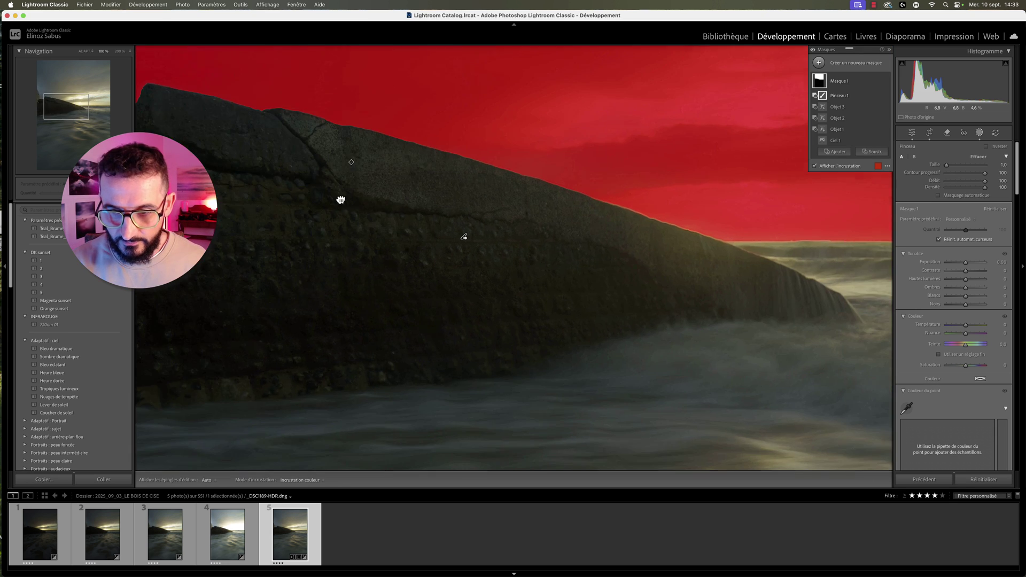
left_click_drag(755, 321, 539, 284)
key("h")
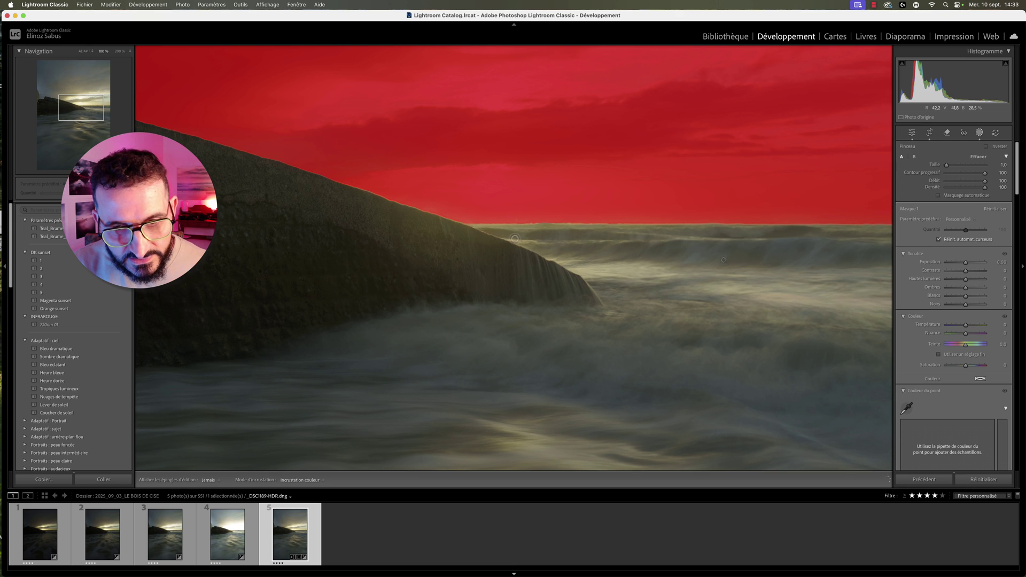
key("h")
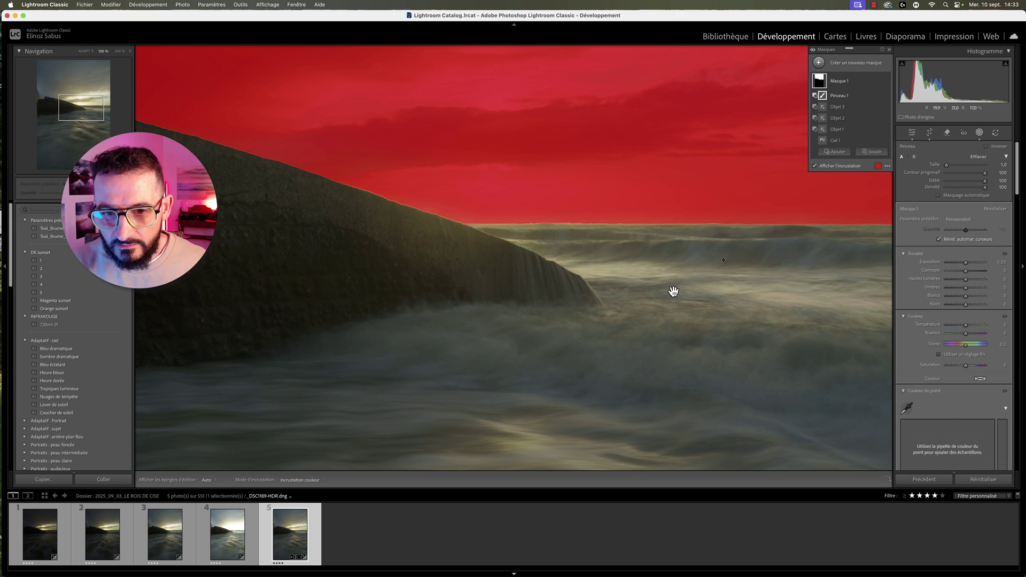
scroll(341, 285, "right", 10)
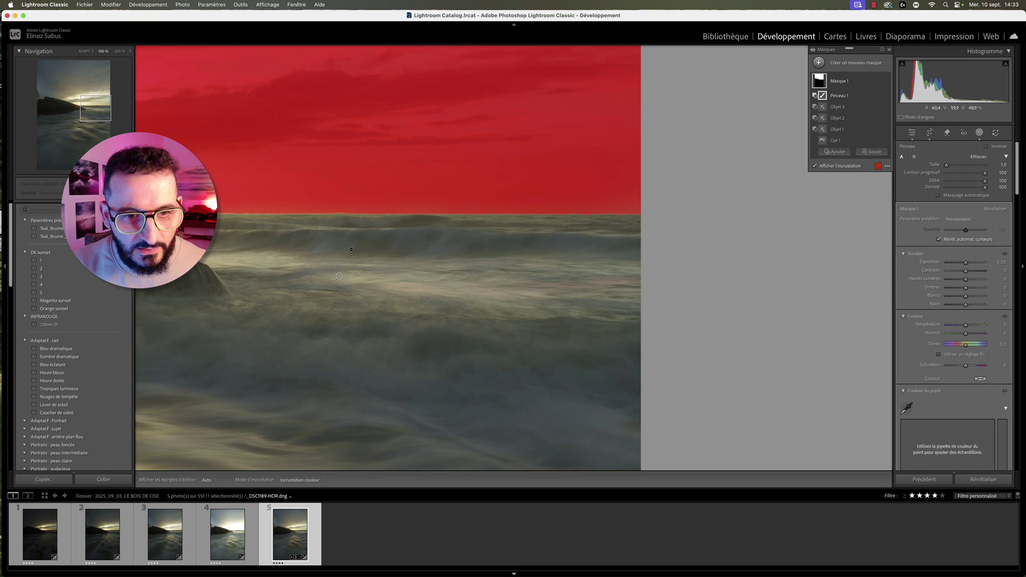
scroll(275, 279, "left", 10)
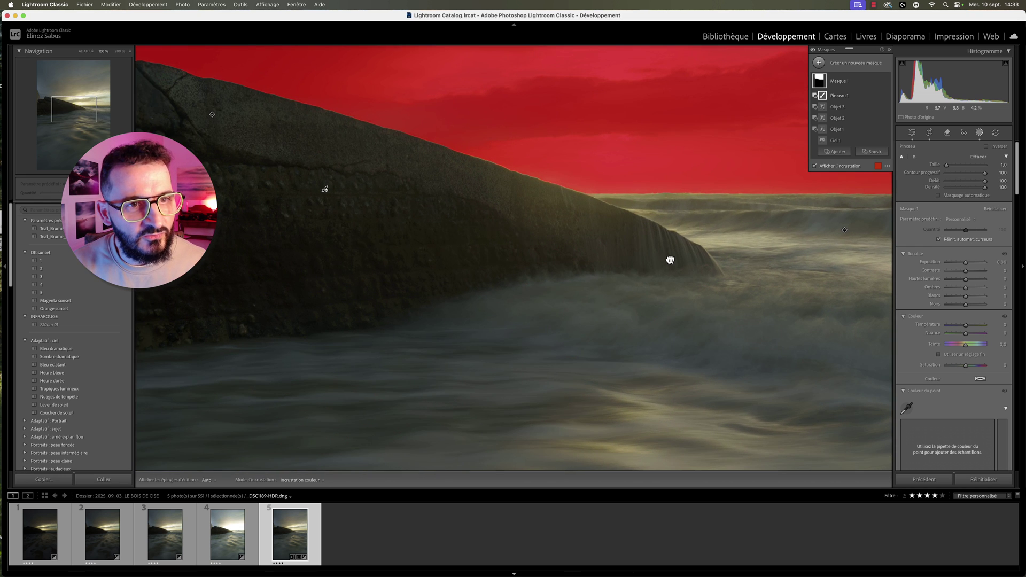
scroll(325, 189, "left", 10)
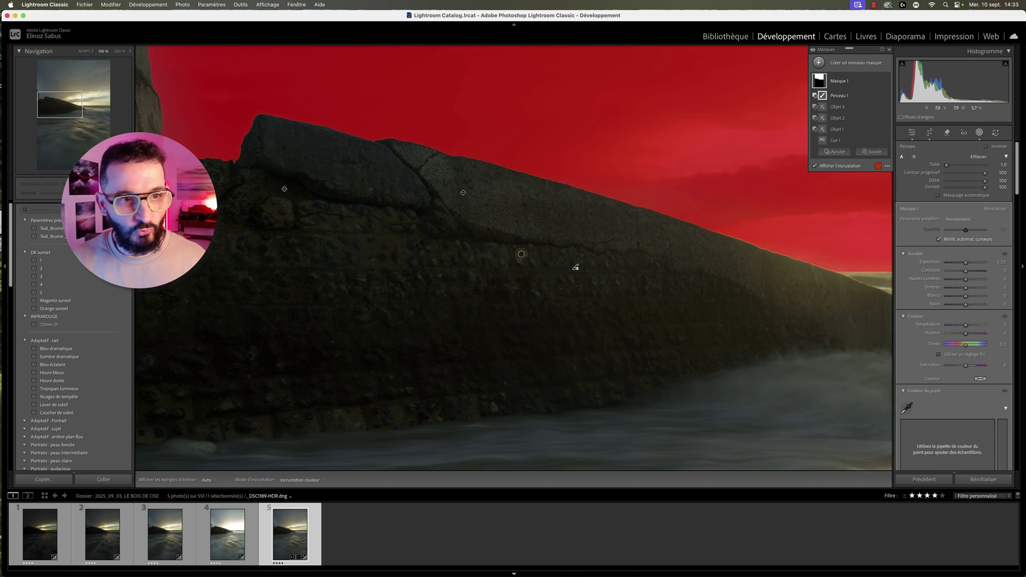
scroll(435, 419, "up", 10)
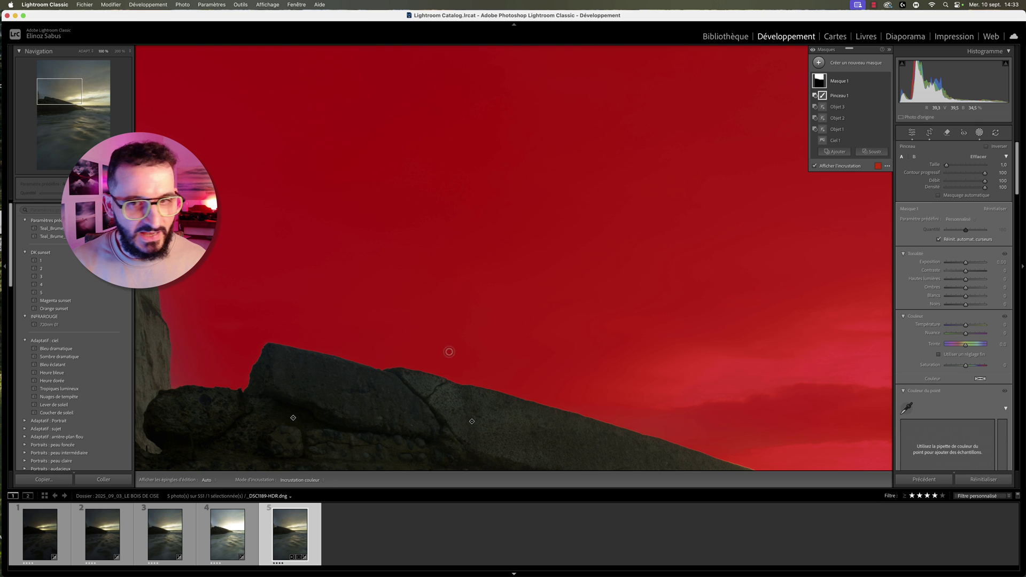
key("z")
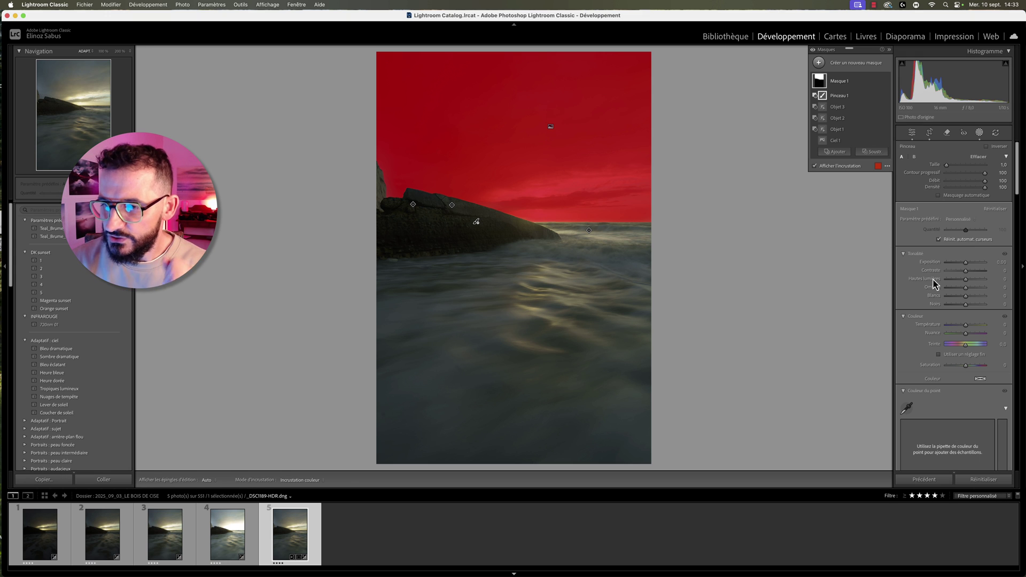
Step: Give the sky mask Highlights −64, Exposure −0.17, Contrast 21 and Whites 43
left_click_drag(965, 279, 955, 288)
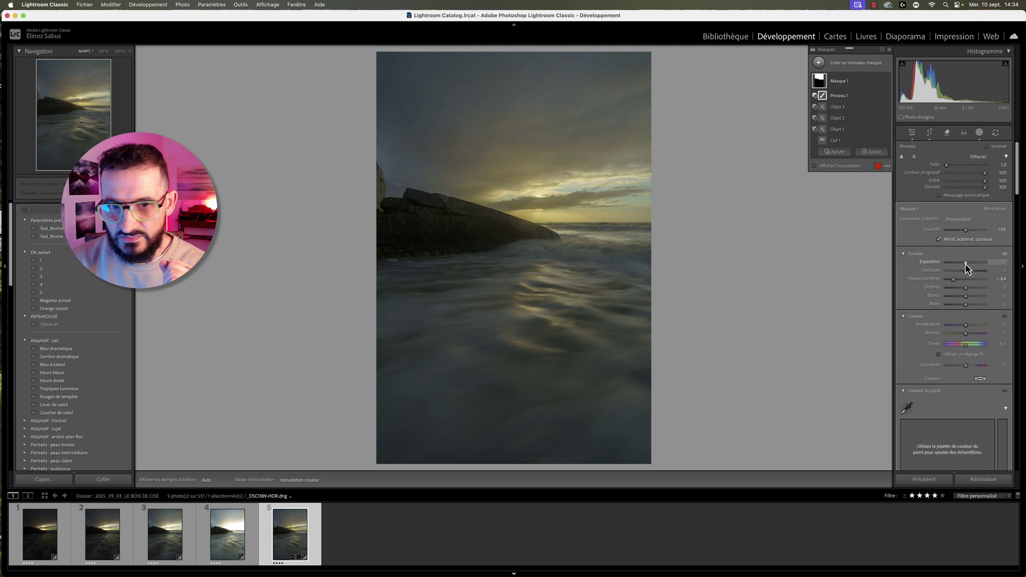
left_click_drag(966, 263, 965, 266)
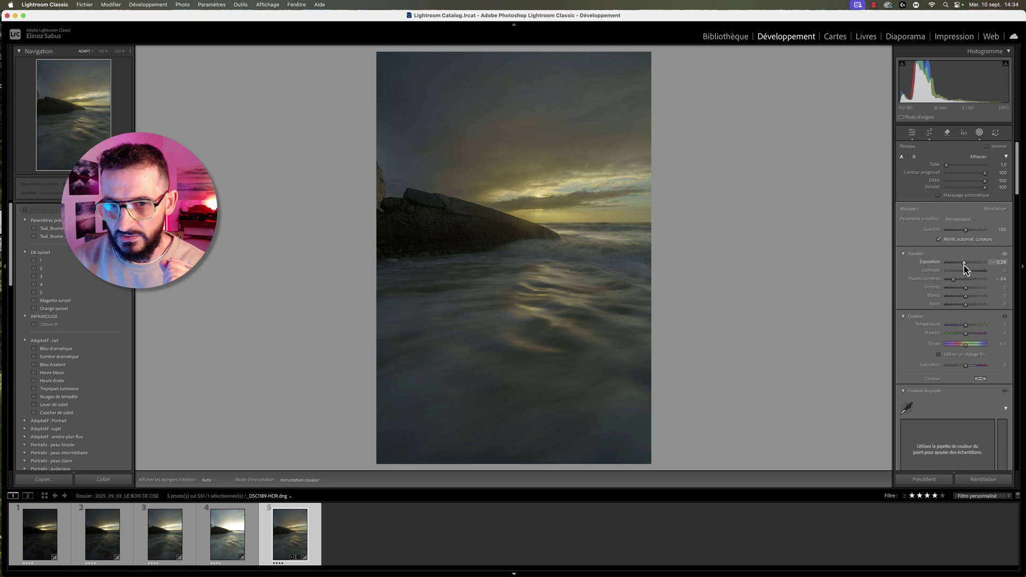
mouse_move(966, 270)
left_mouse_down()
mouse_move(974, 276)
mouse_move(964, 268)
left_mouse_up()
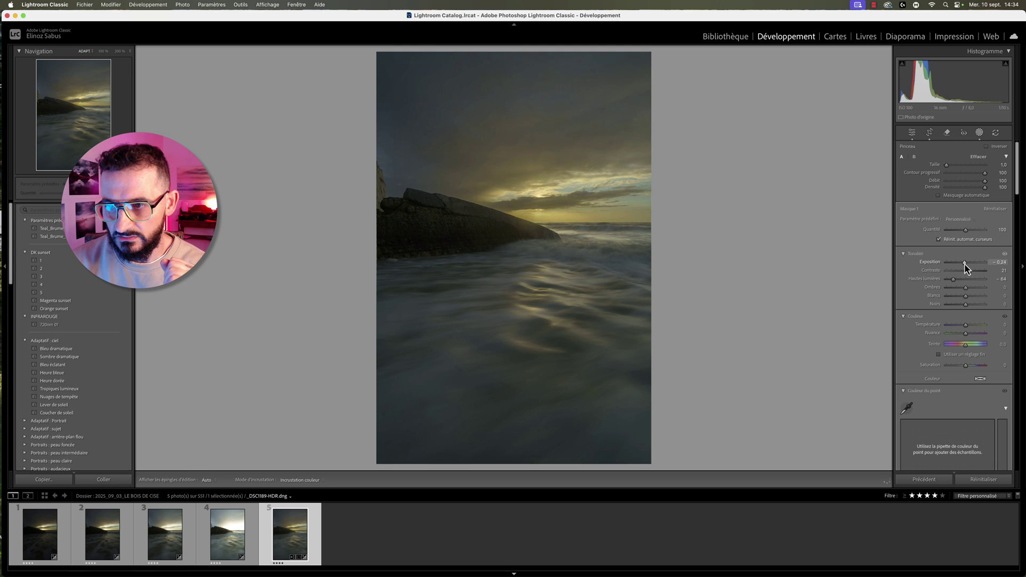
left_click_drag(965, 268, 965, 268)
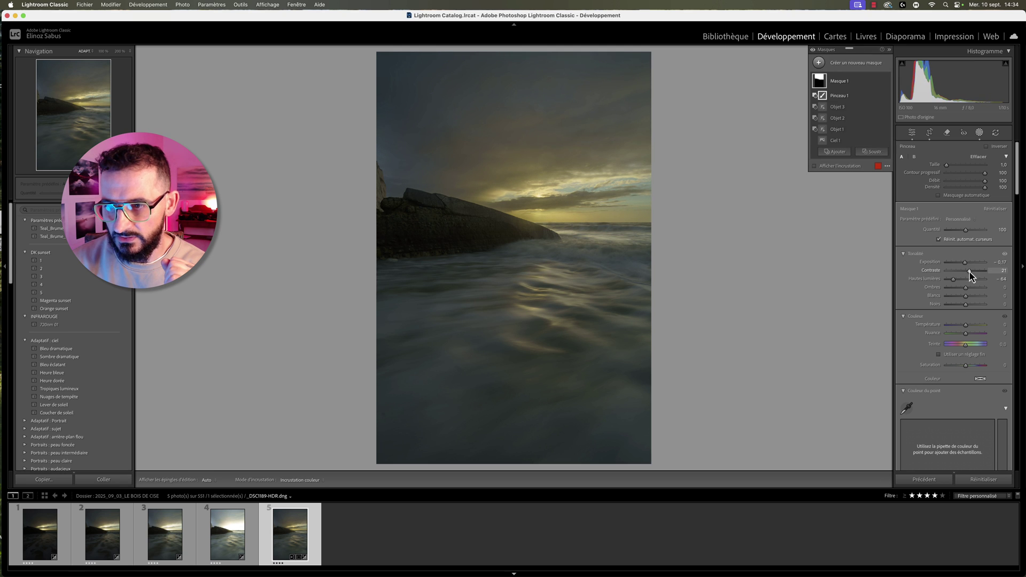
left_click(970, 275)
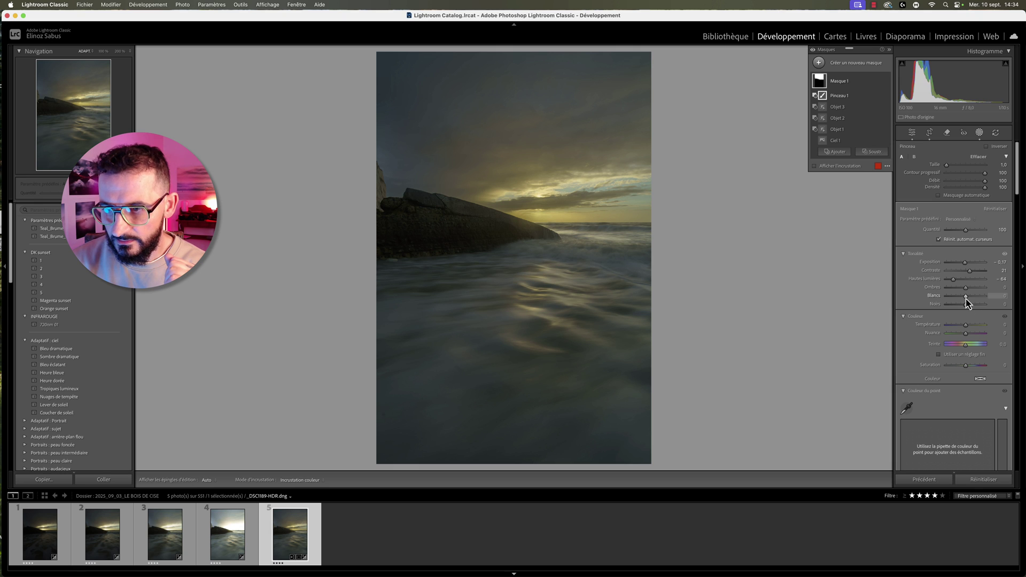
left_click_drag(966, 298, 972, 302)
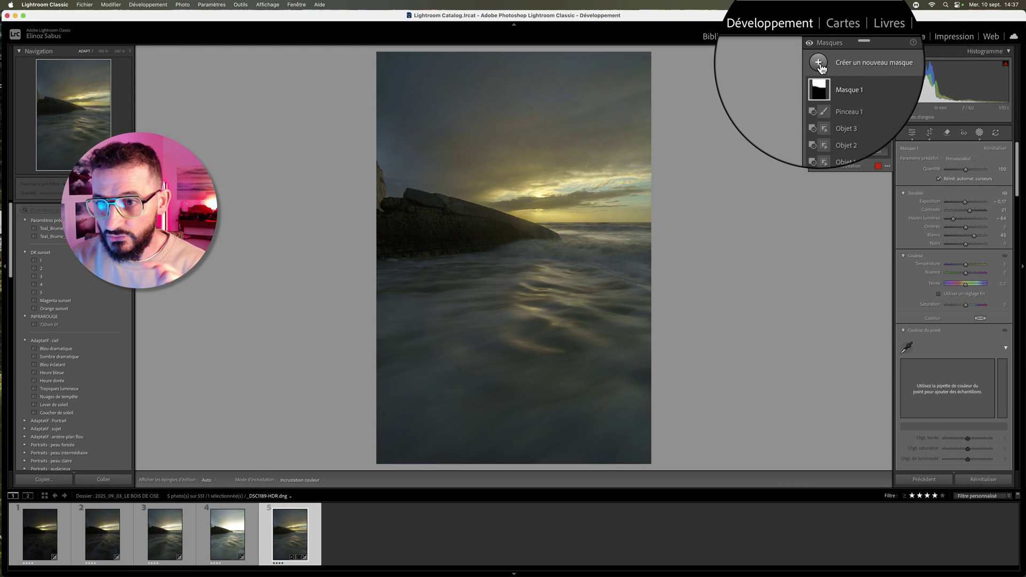
Step: Create a Select Landscape mask with Mountains and Water ticked
left_click(821, 67)
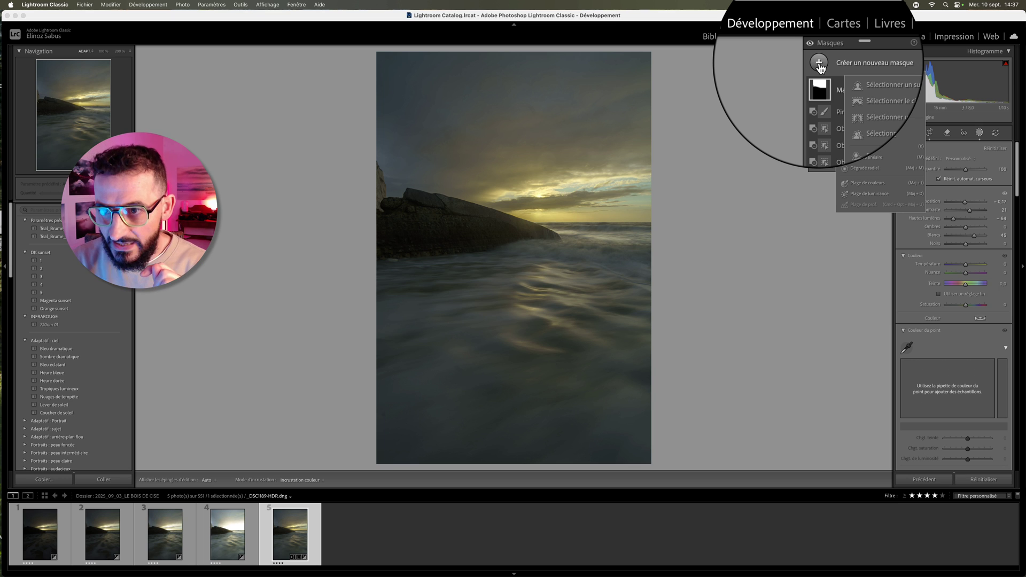
left_click(880, 131)
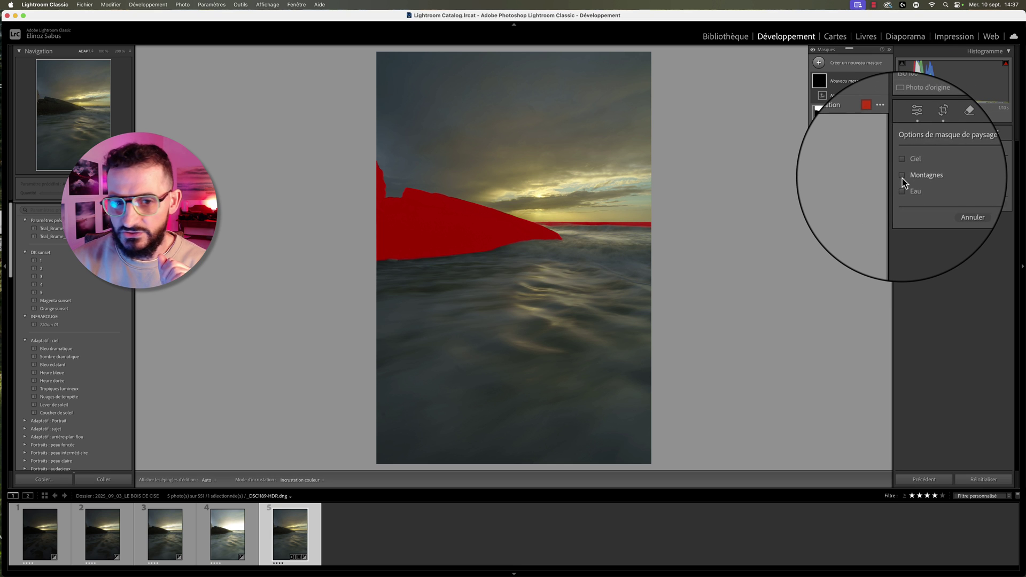
left_click(902, 176)
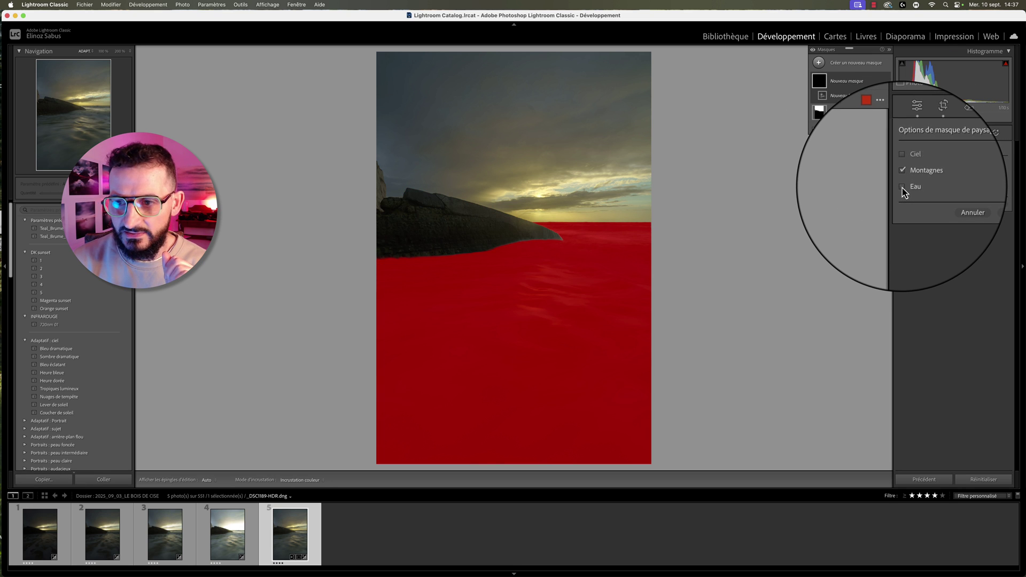
left_click(902, 186)
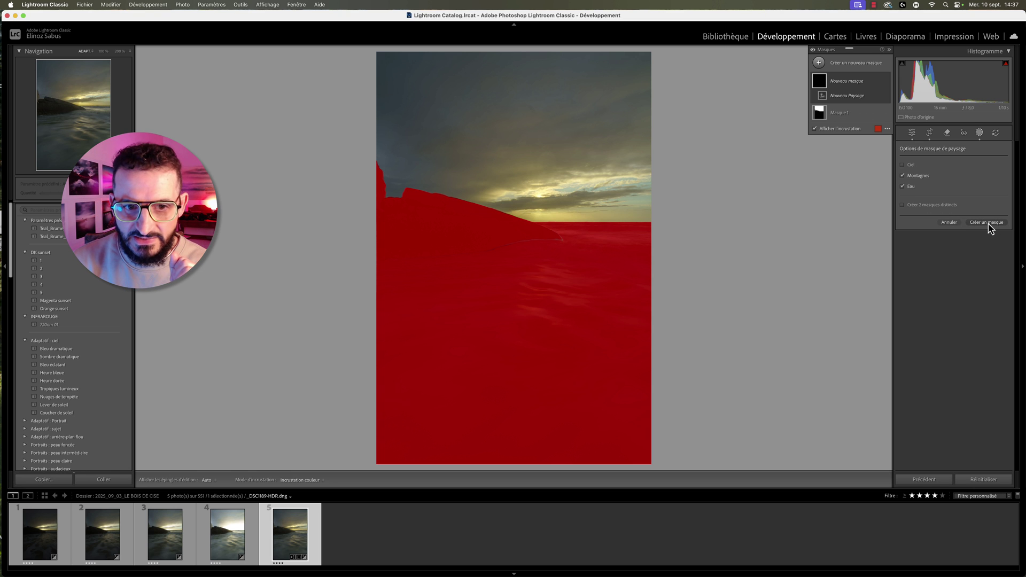
left_click(989, 225)
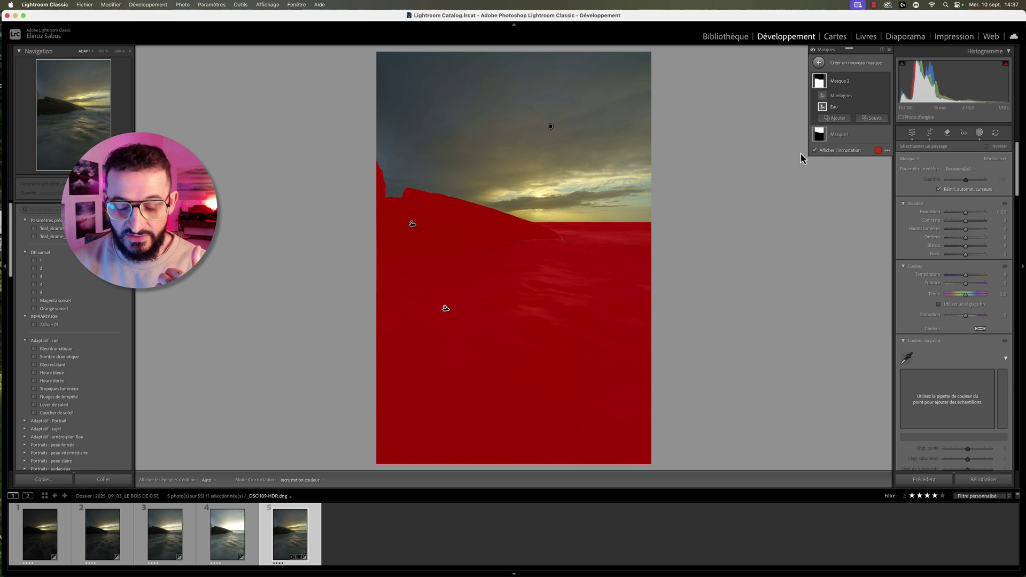
left_click(835, 118)
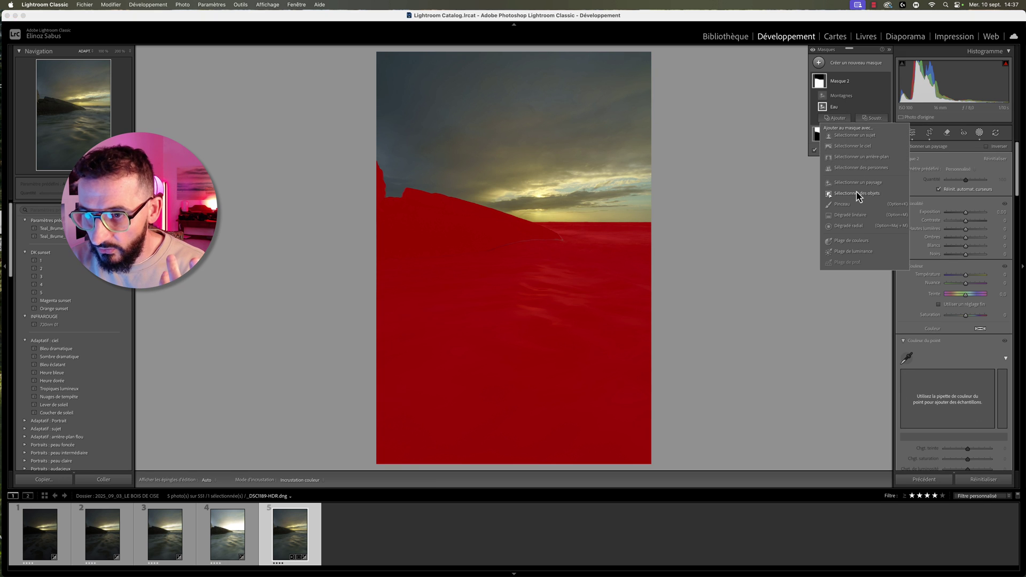
left_click(842, 204)
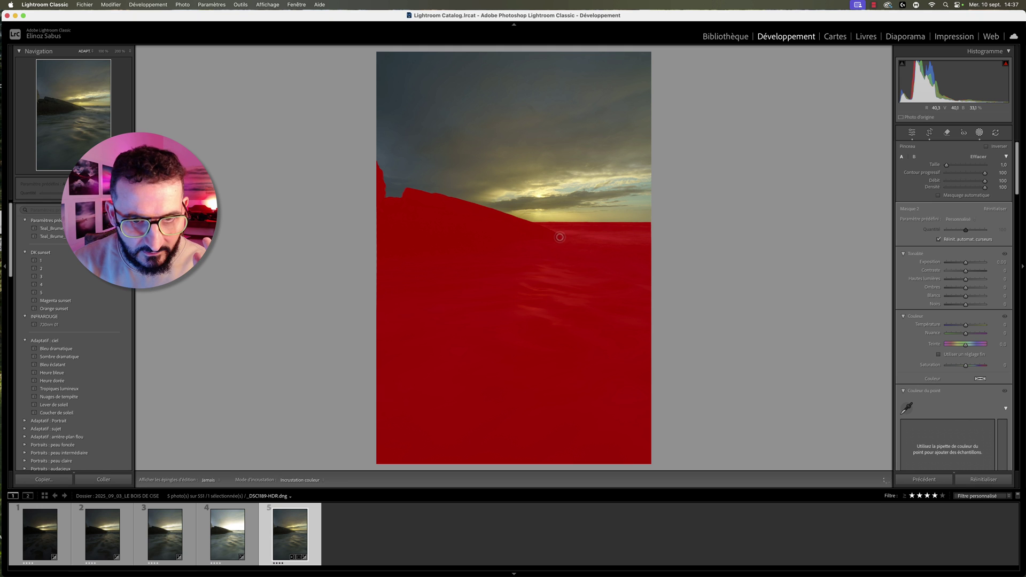
key("h")
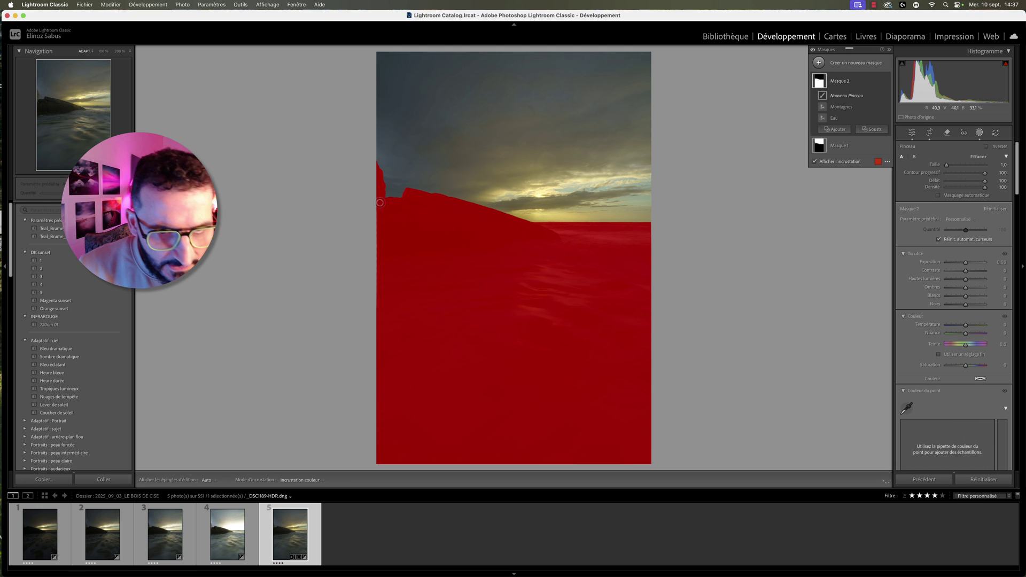
left_click(120, 51)
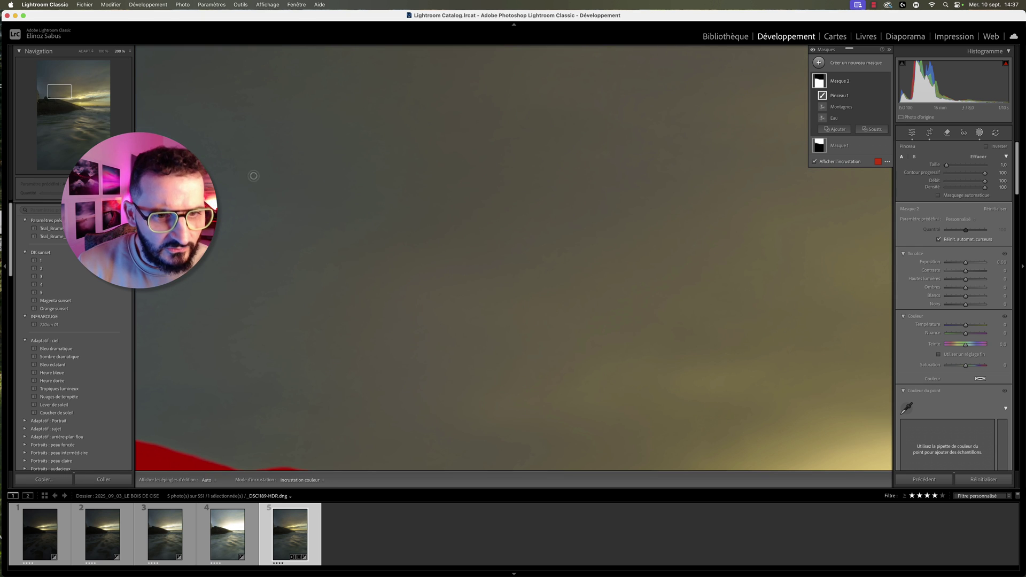
left_click_drag(295, 445, 515, 277)
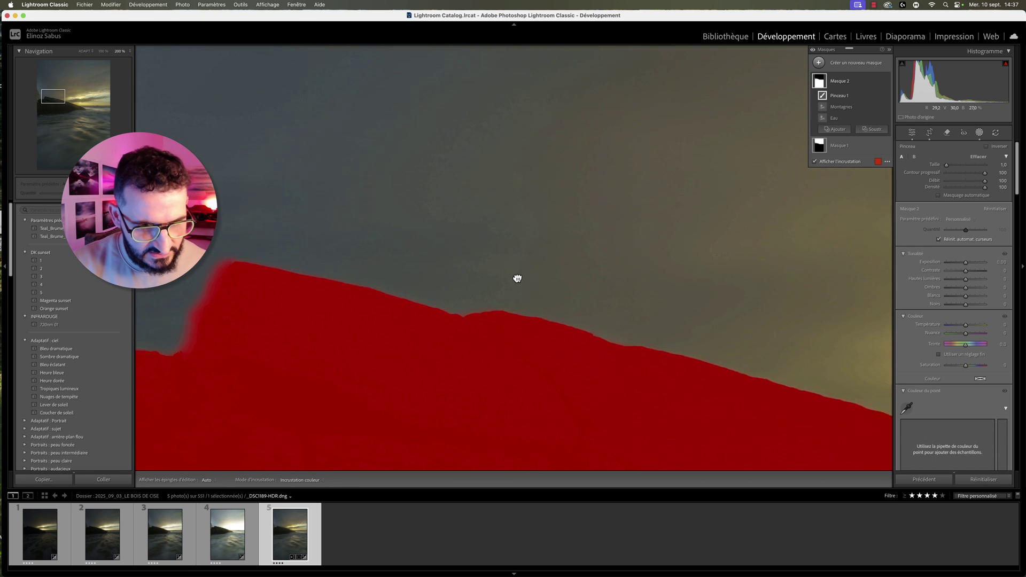
left_click_drag(307, 357, 511, 279)
left_click_drag(275, 361, 498, 289)
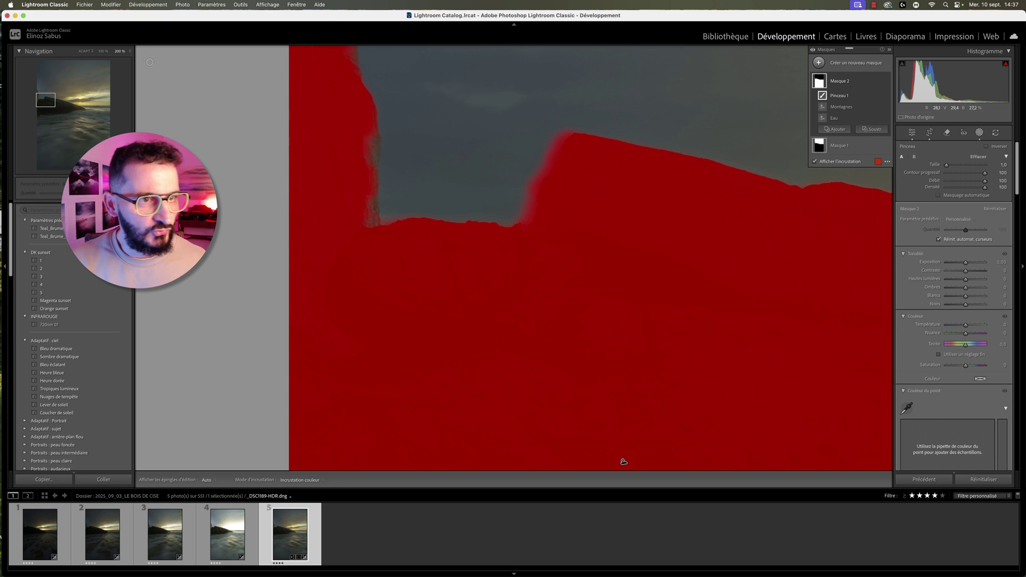
left_click(83, 51)
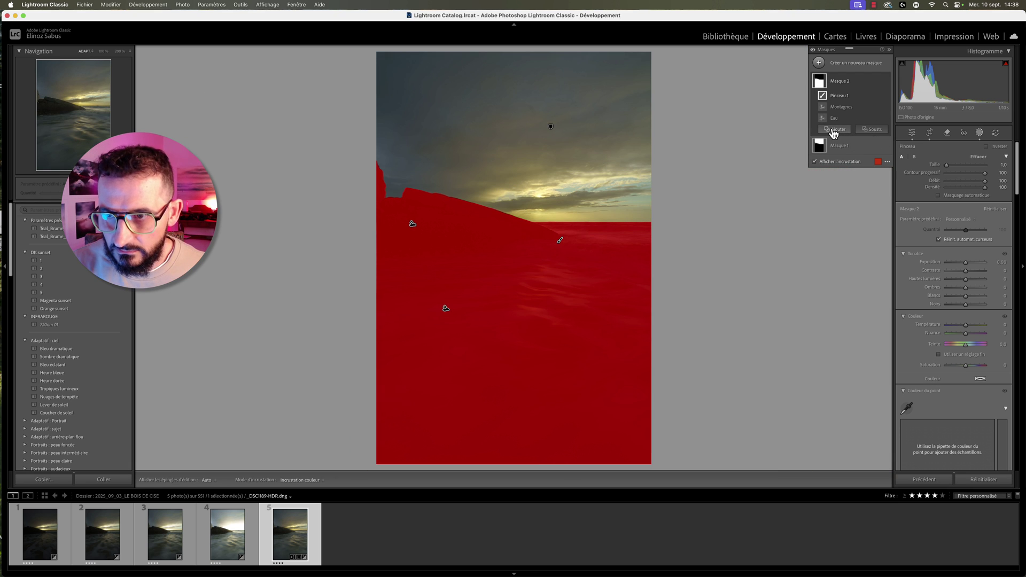
Step: Add a left-edge object selection to Mask 2 and subtract the sky notch by the left rock
left_click(834, 130)
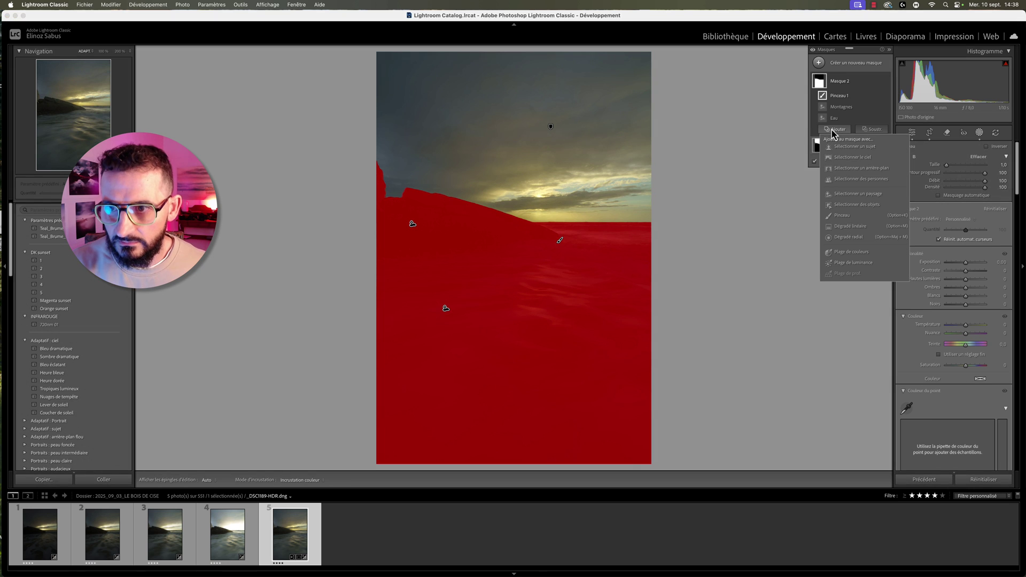
left_click(861, 204)
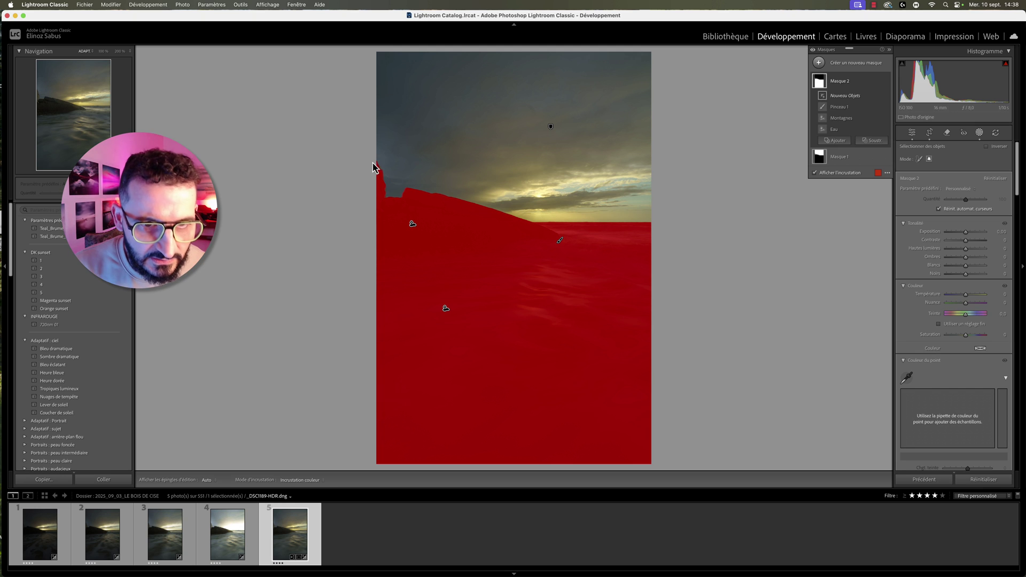
left_click_drag(376, 160, 387, 205)
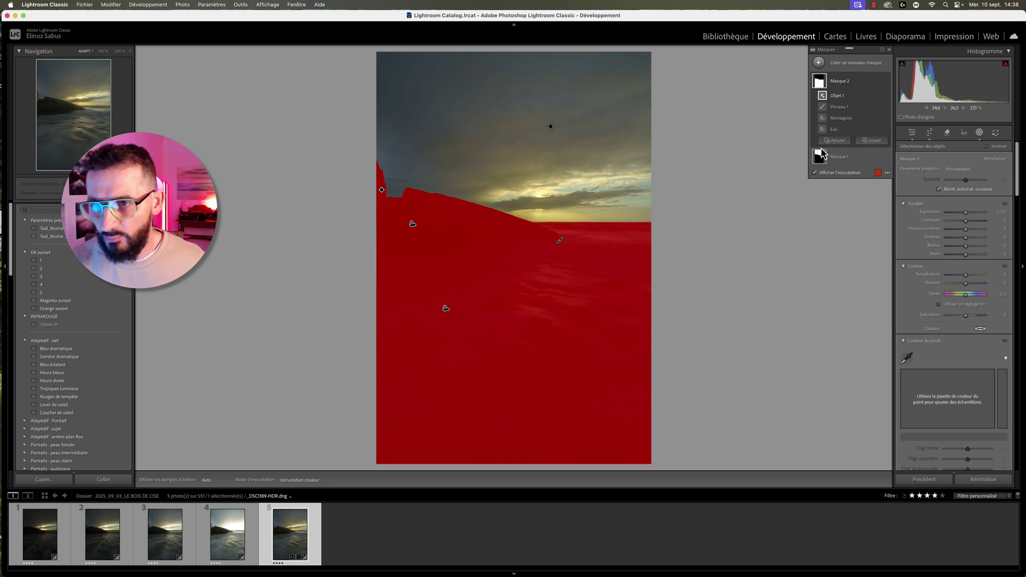
left_click(872, 142)
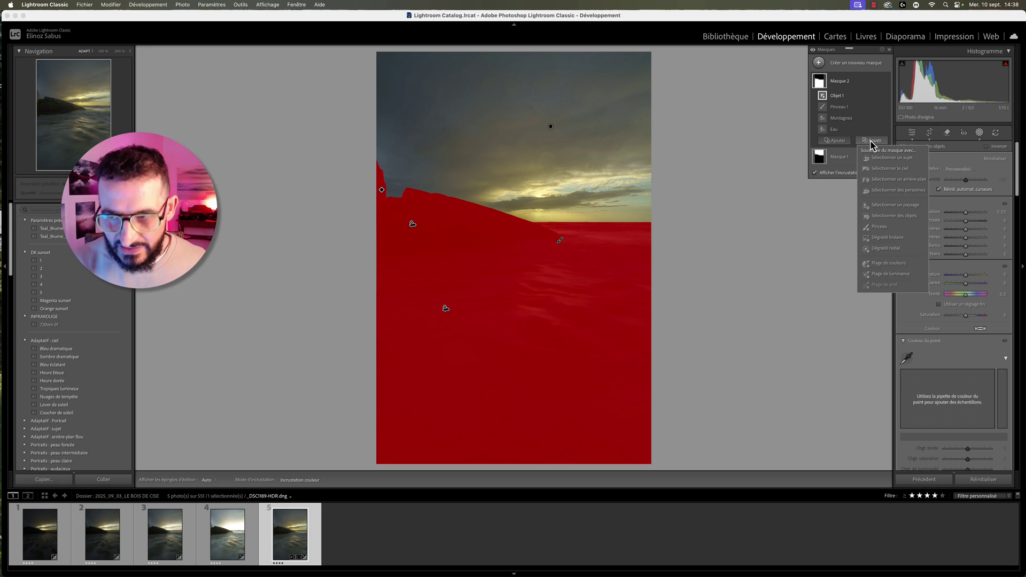
left_click(891, 216)
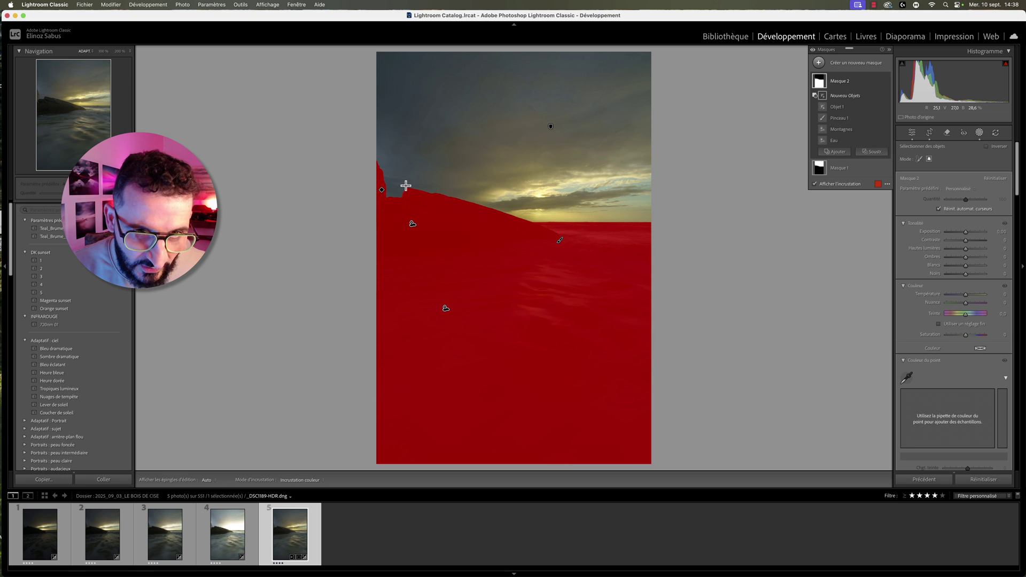
left_click_drag(406, 185, 405, 189)
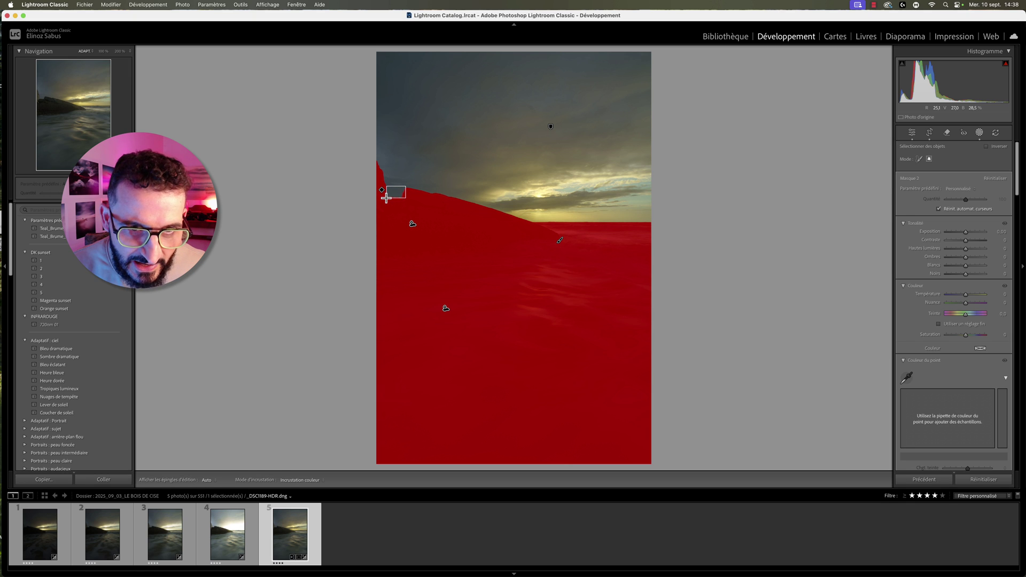
left_click_drag(384, 198, 384, 197)
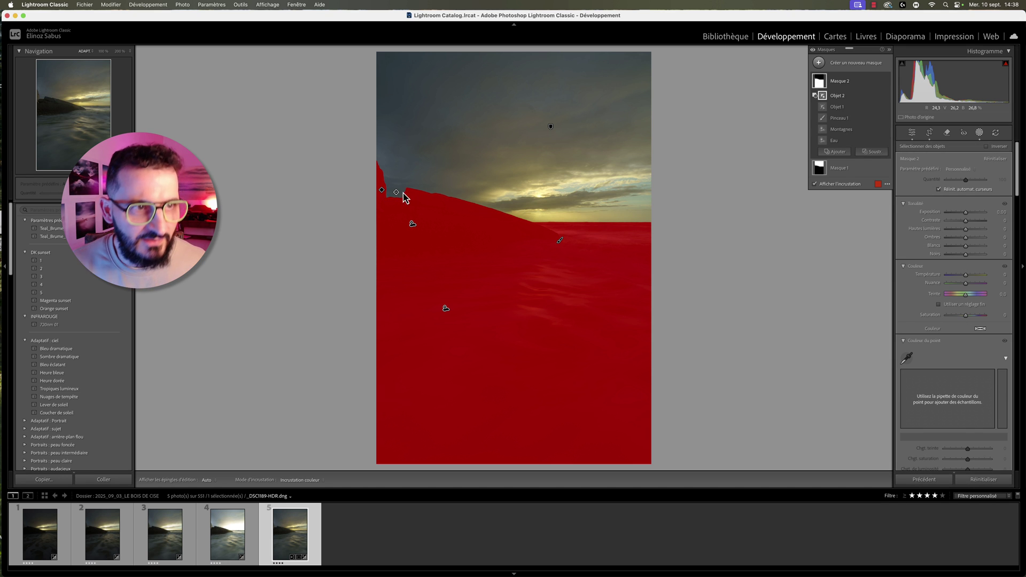
Step: At 200% zoom, subtract the sky above the right rock from Mask 2
left_click(119, 50)
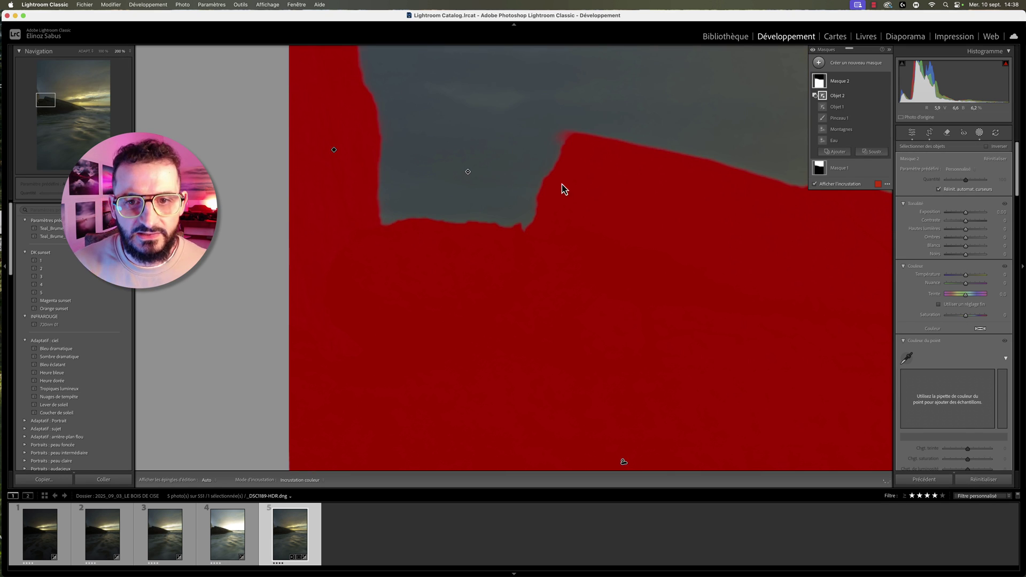
left_click(872, 152)
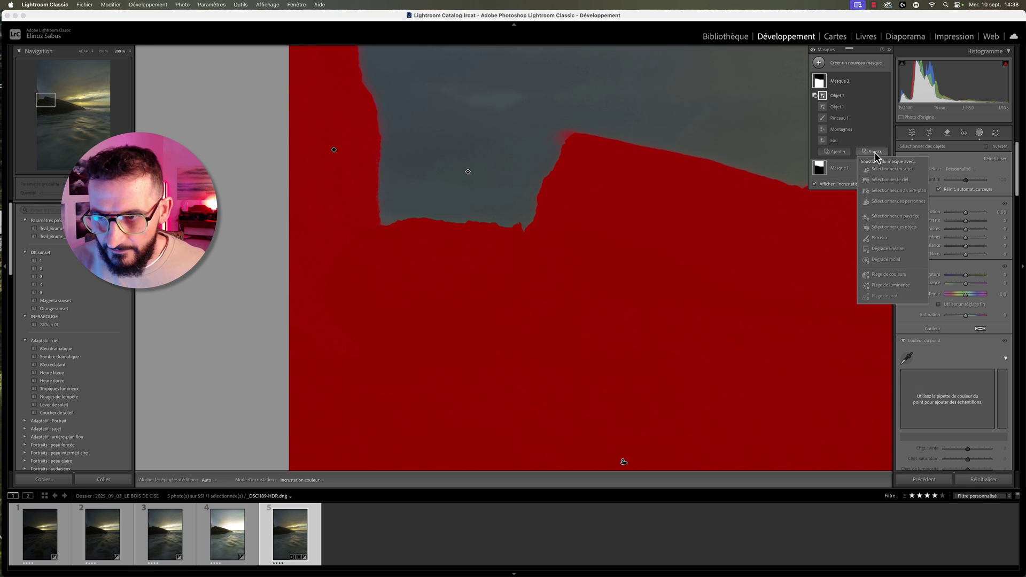
left_click(891, 228)
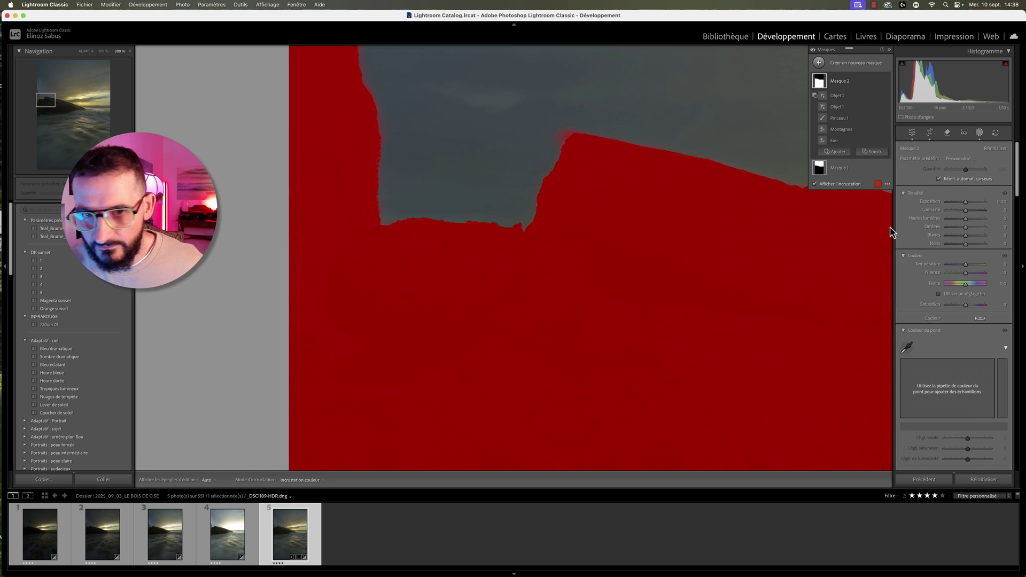
left_click_drag(556, 126, 625, 100)
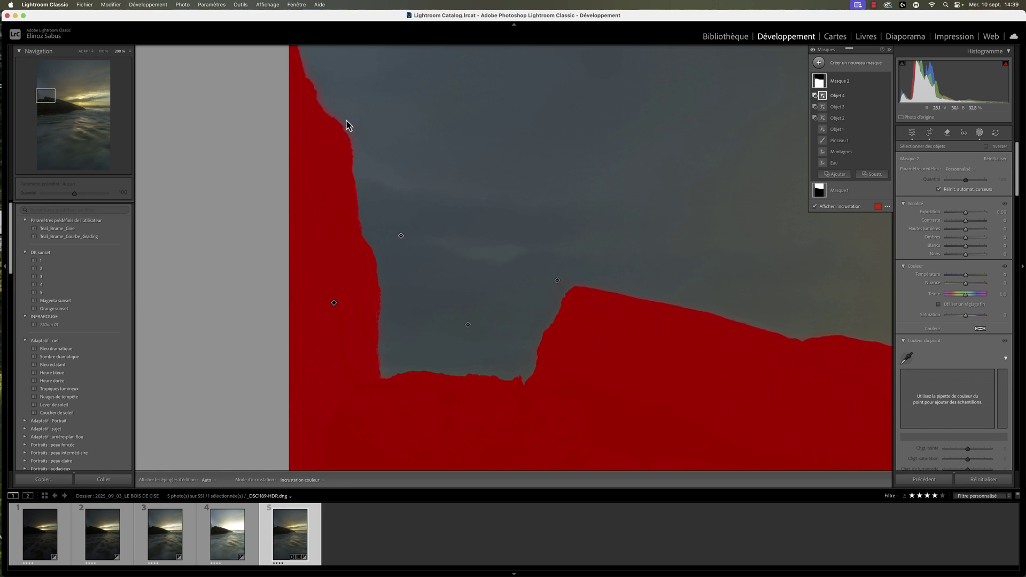
scroll(348, 126, "up", 3)
left_click(871, 174)
left_click(894, 249)
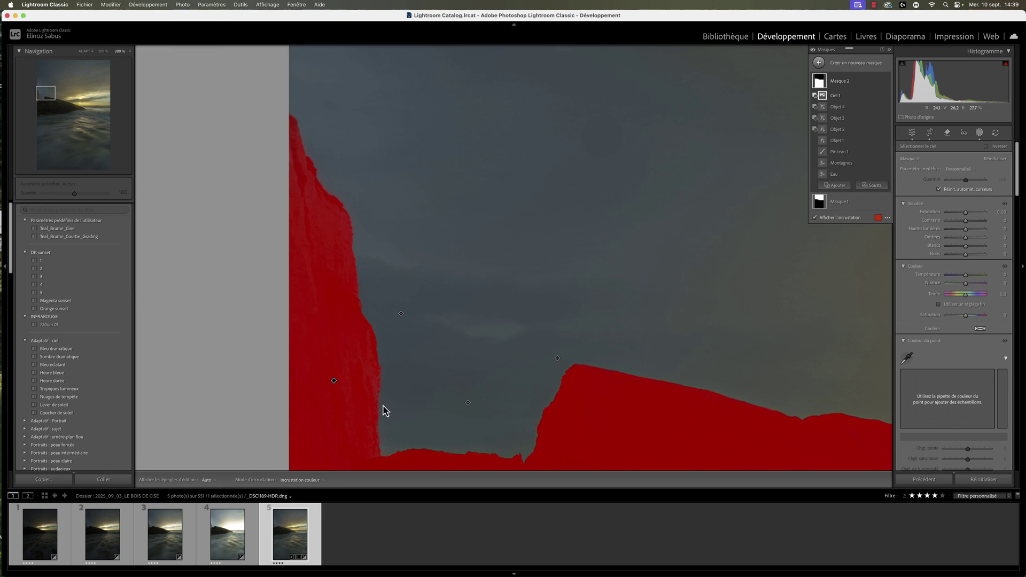
left_click(387, 412)
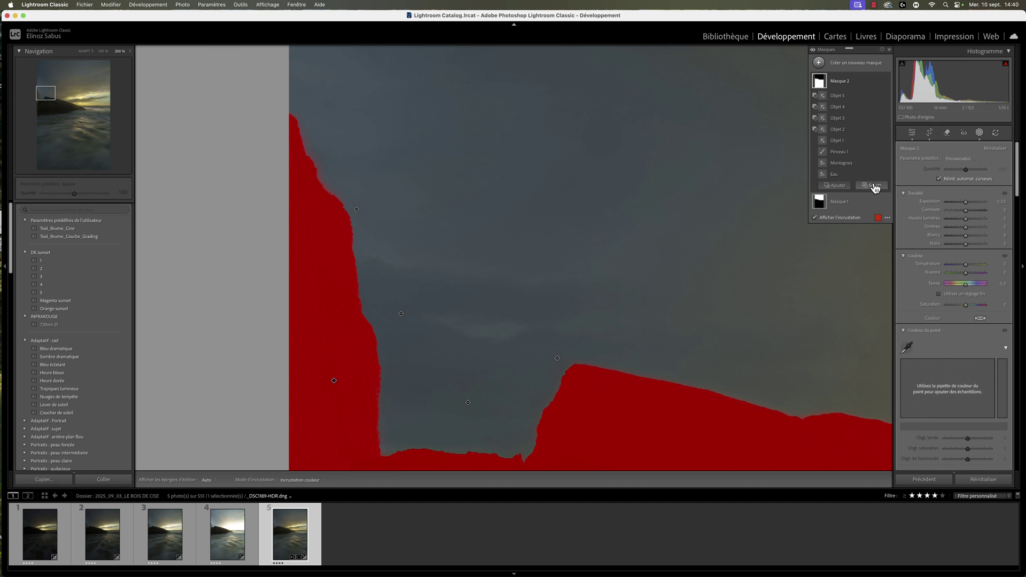
Step: Subtract the sky above the rock ridge from Mask 2, then fit the photo in view
left_click(872, 196)
left_click(882, 228)
key("super+z")
scroll(572, 303, "right", 5)
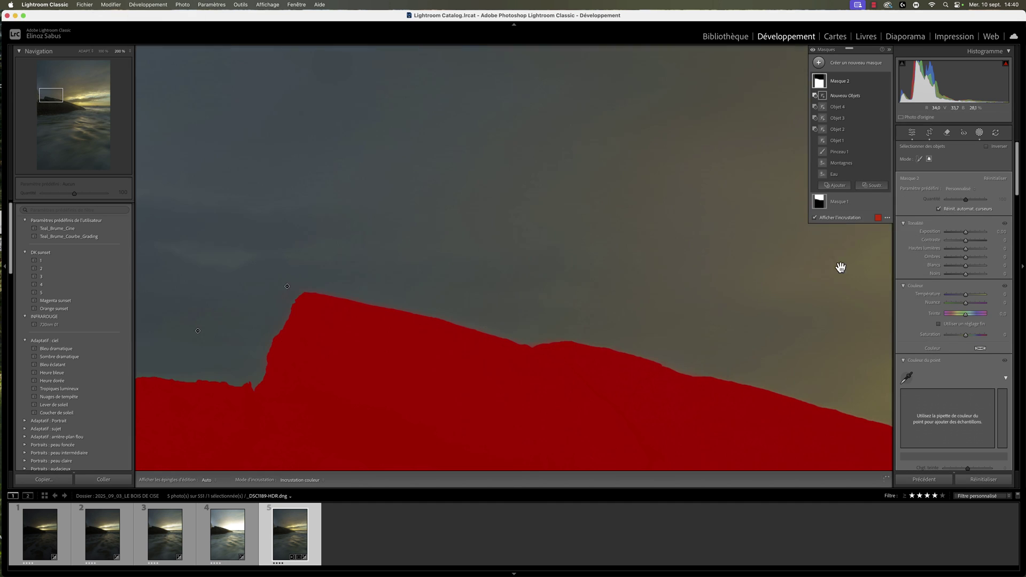
left_click_drag(298, 281, 390, 310)
left_click_drag(527, 333, 541, 342)
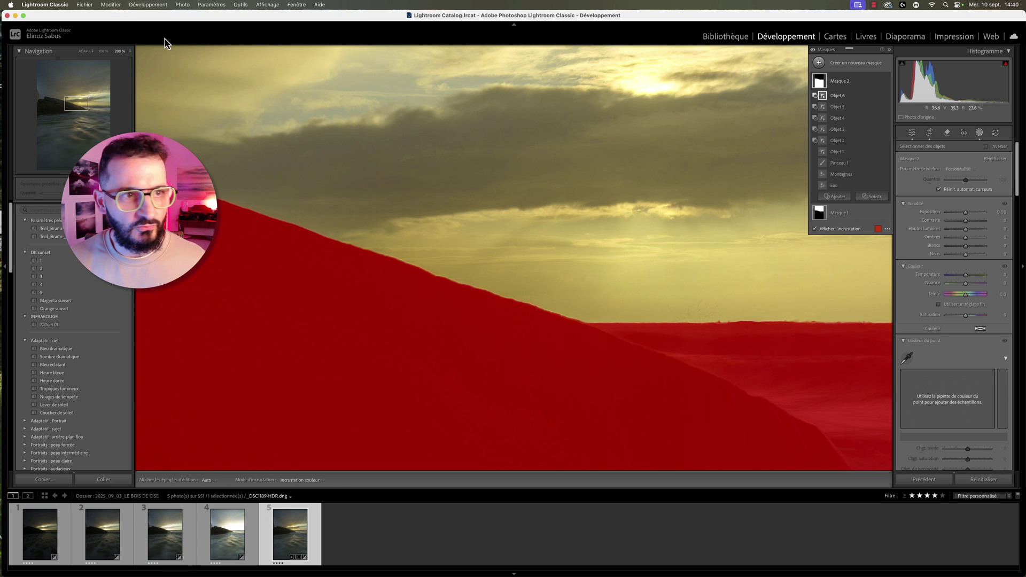
left_click(85, 50)
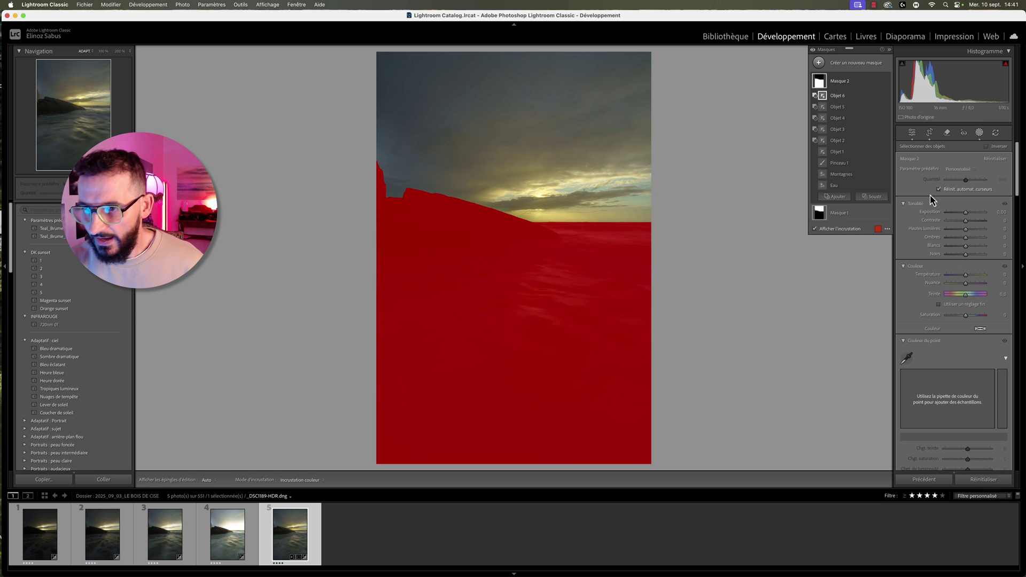
Step: Set Mask 2 to Shadows 31, Whites 47 and Blacks −8, then toggle its visibility to compare
scroll(962, 230, "down", 1)
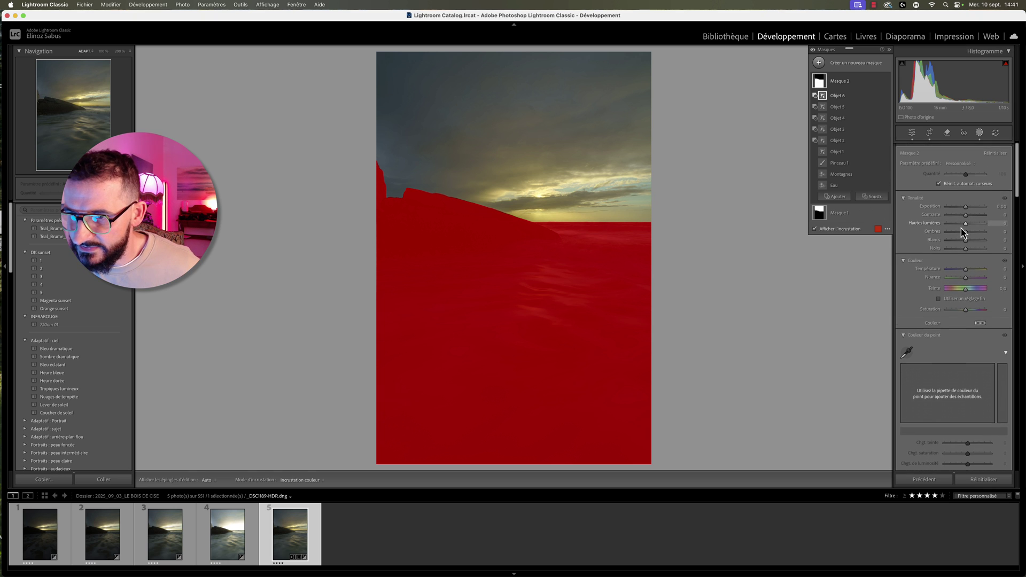
scroll(962, 231, "up", 1)
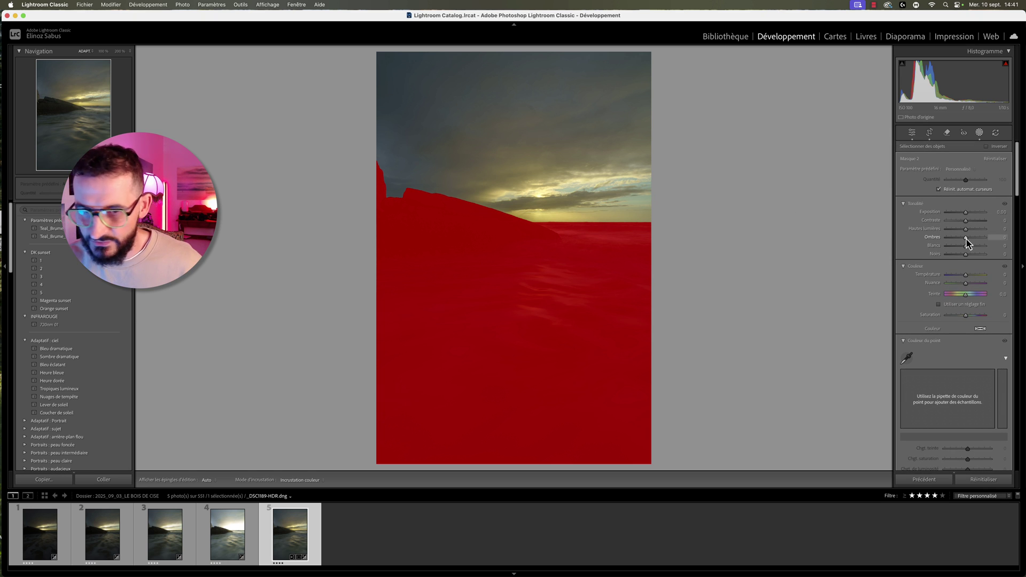
mouse_move(967, 240)
left_mouse_down()
mouse_move(975, 243)
mouse_move(967, 212)
left_mouse_up()
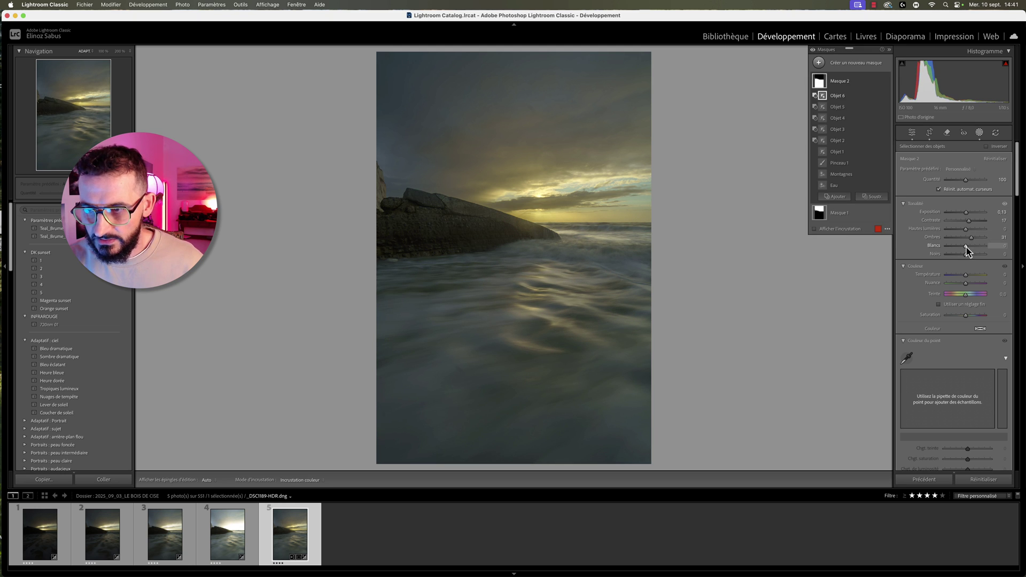
left_click_drag(967, 249, 972, 248)
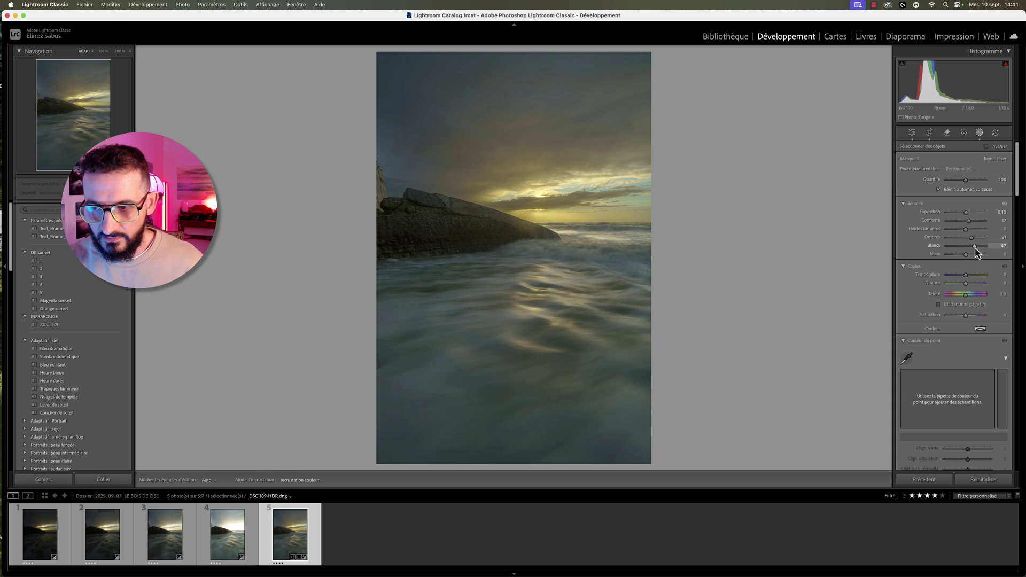
left_click_drag(965, 255, 965, 256)
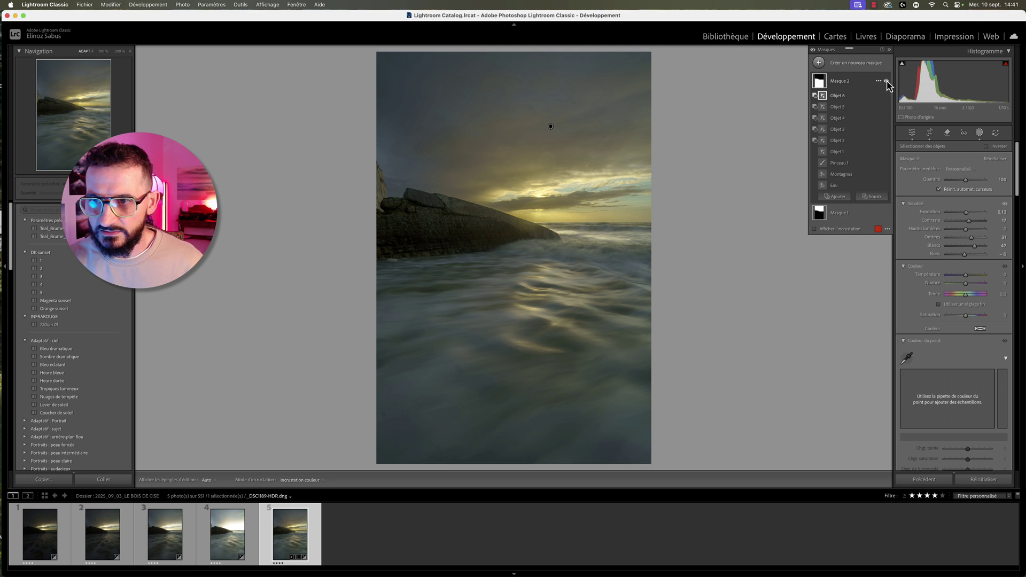
left_click(886, 81)
left_click(887, 82)
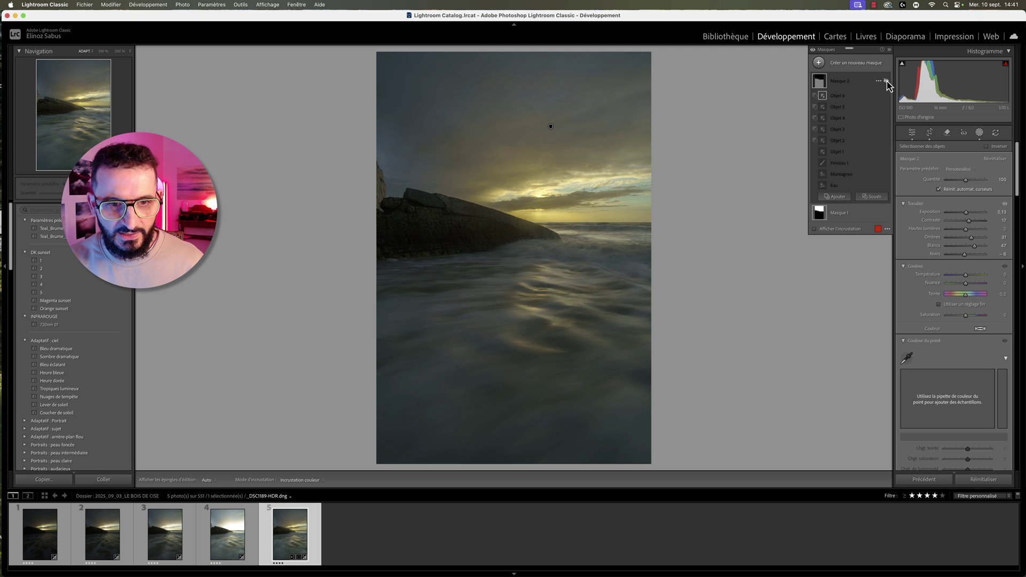
left_click(887, 82)
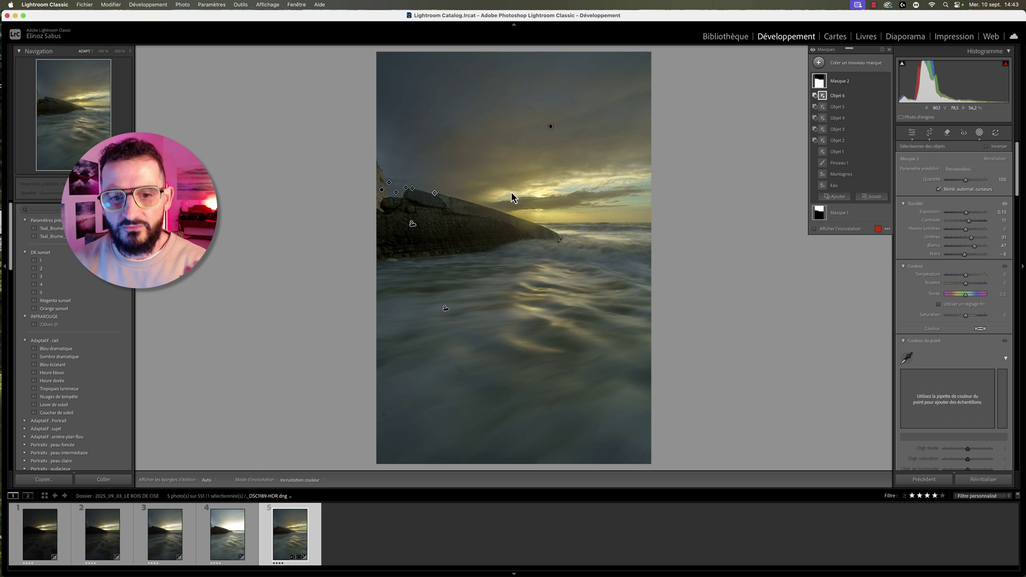
Step: Add a radial gradient mask as a wide ellipse over the sunset horizon and rock, shifted slightly right and down
left_click(819, 63)
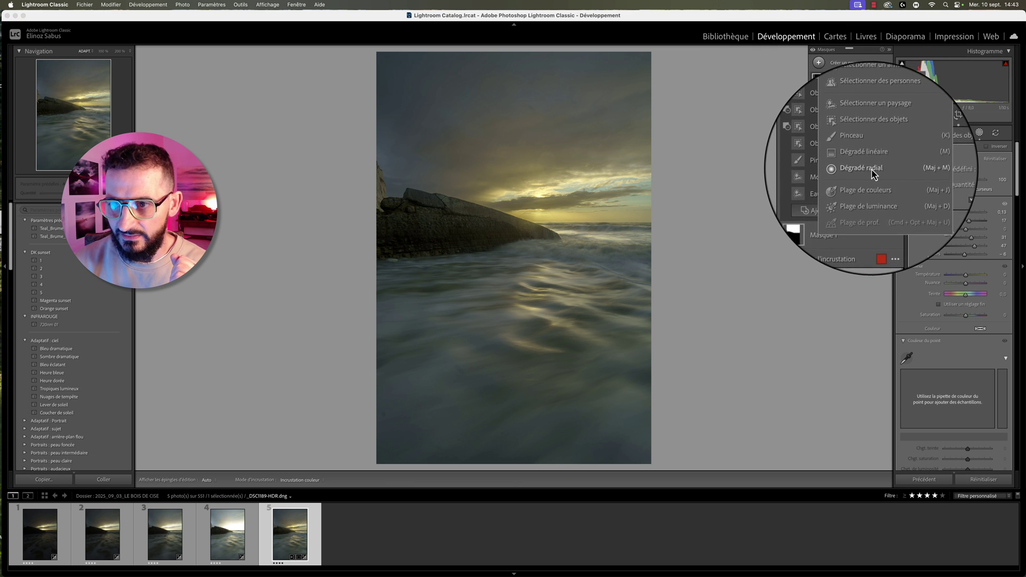
left_click(873, 170)
left_click_drag(488, 199, 651, 242)
left_click_drag(509, 210, 519, 212)
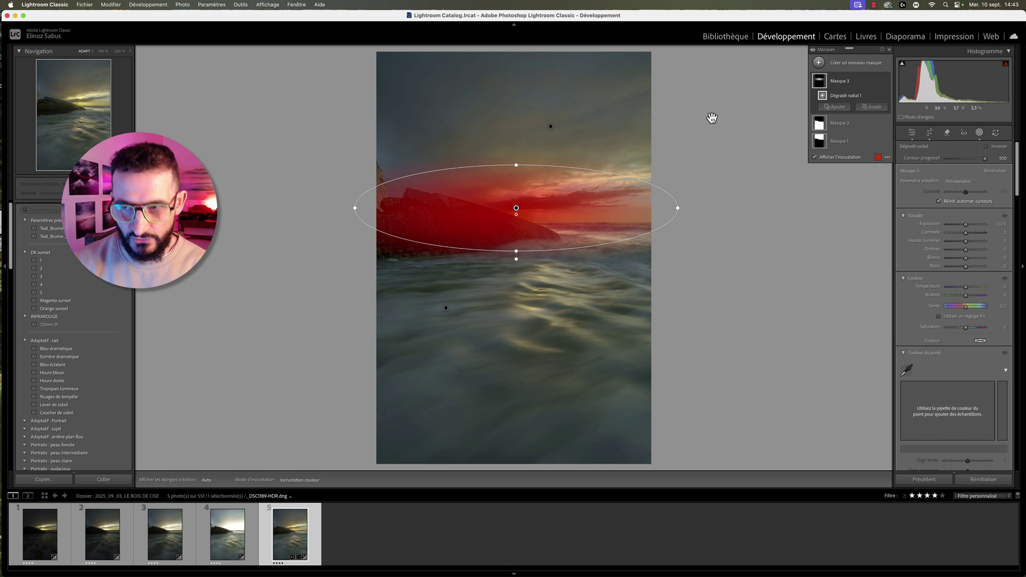
Step: Subtract an object selection of the left rock from the radial gradient mask
left_click(870, 107)
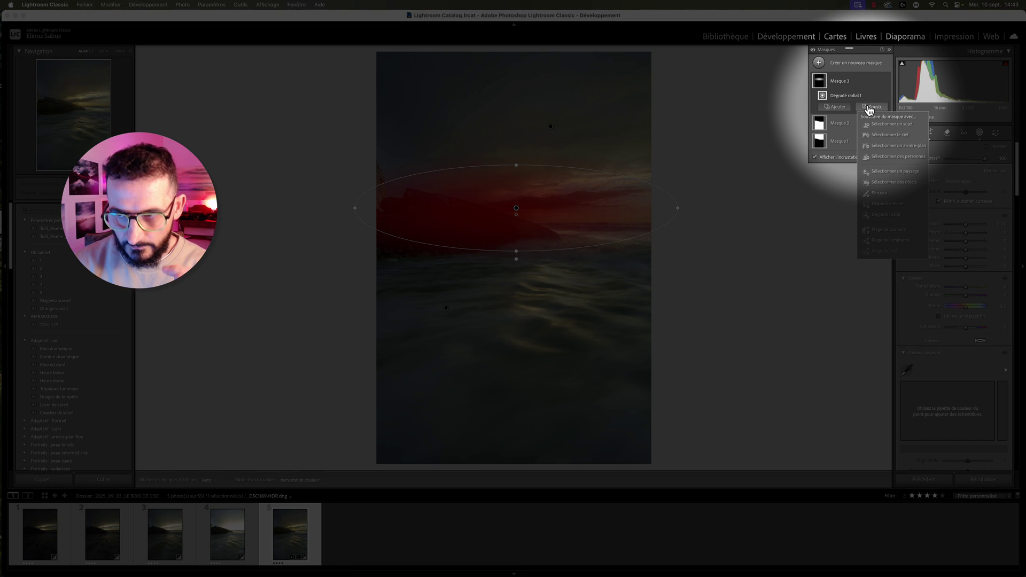
left_click(884, 182)
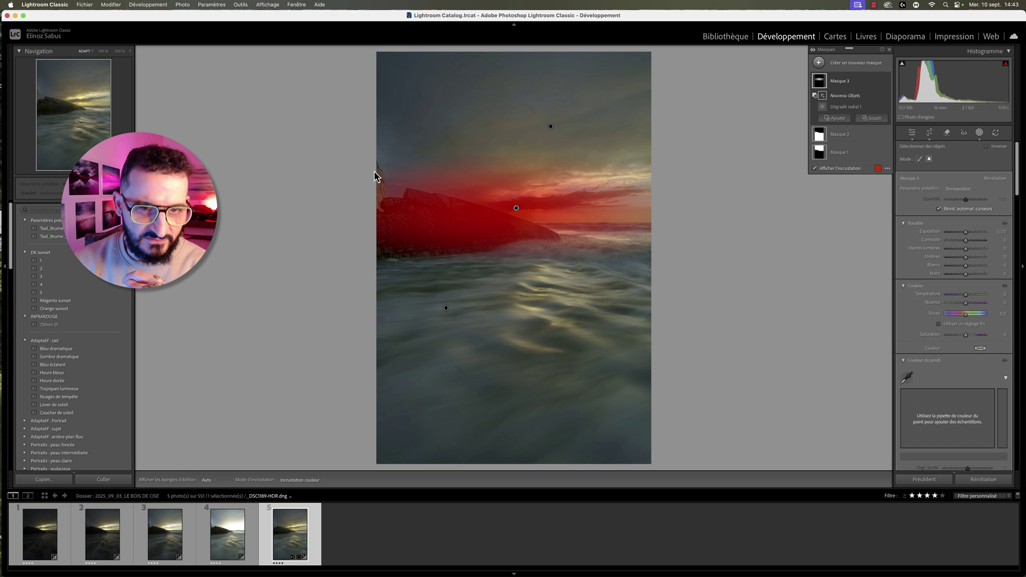
left_click_drag(376, 162, 565, 261)
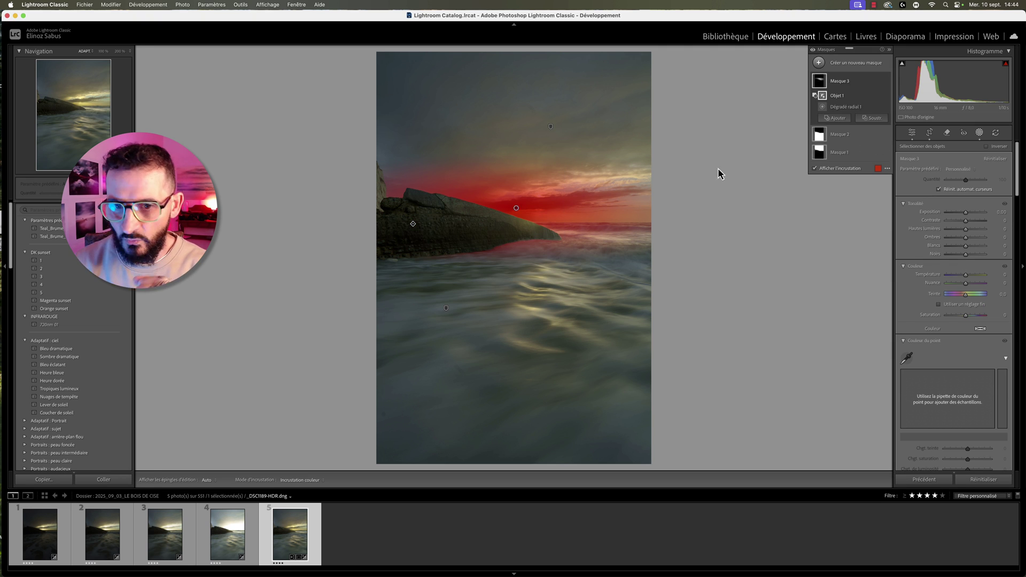
Step: Subtract an object selection of the sea beside the horizon, then add a brush subtraction
left_click(871, 118)
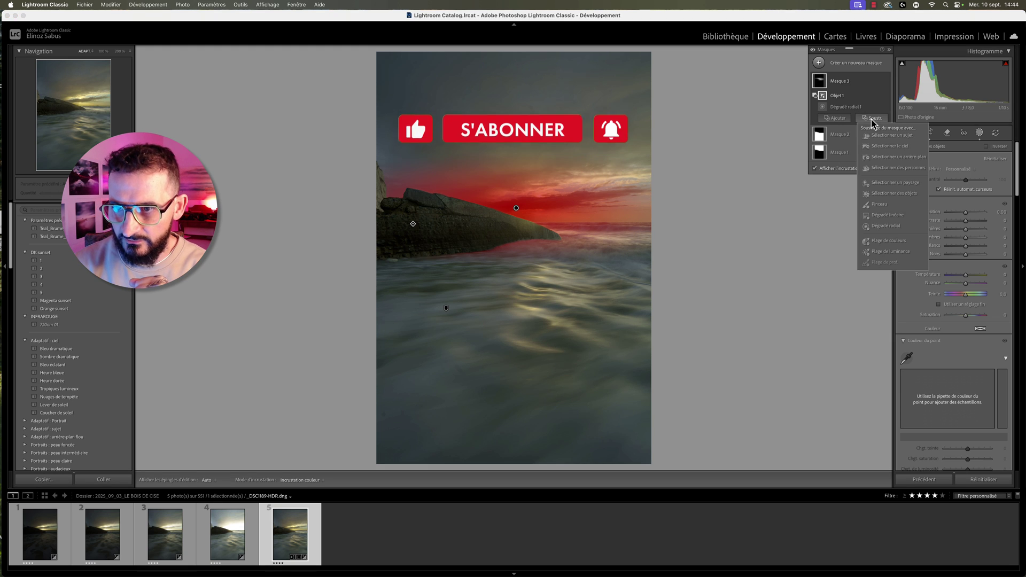
left_click(894, 193)
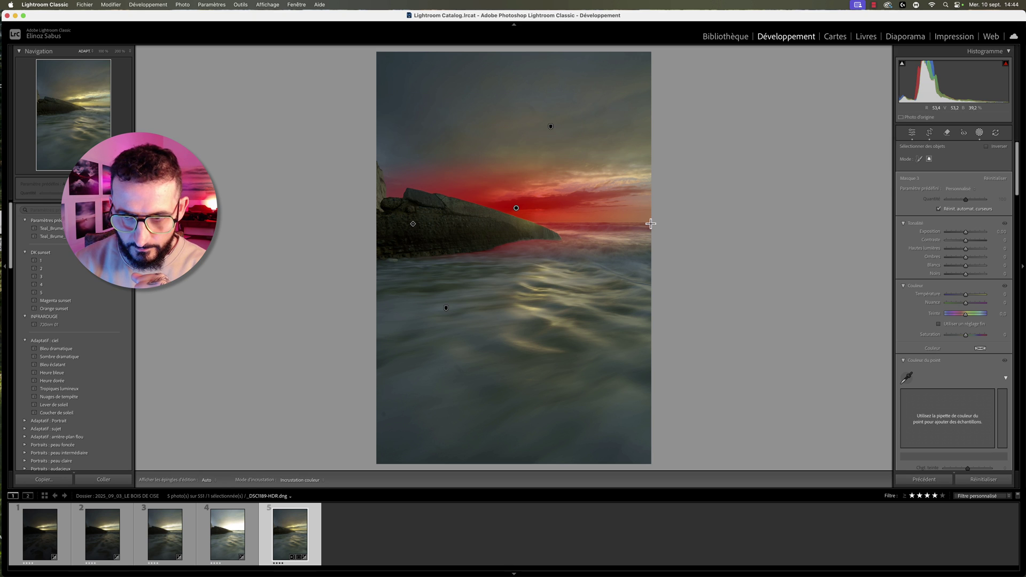
mouse_move(651, 220)
left_mouse_down()
mouse_move(483, 272)
mouse_move(423, 272)
left_mouse_up()
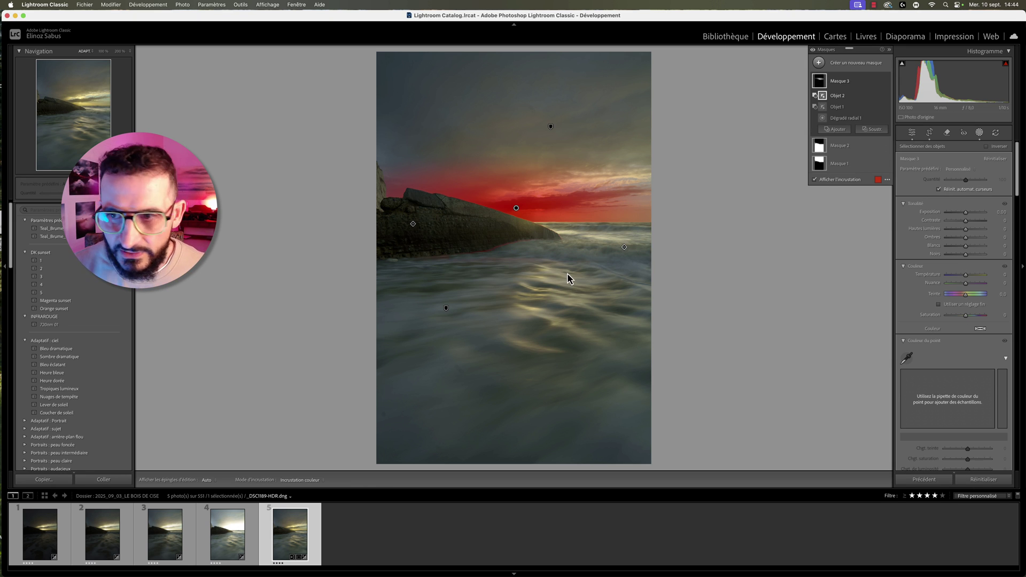
left_click(875, 133)
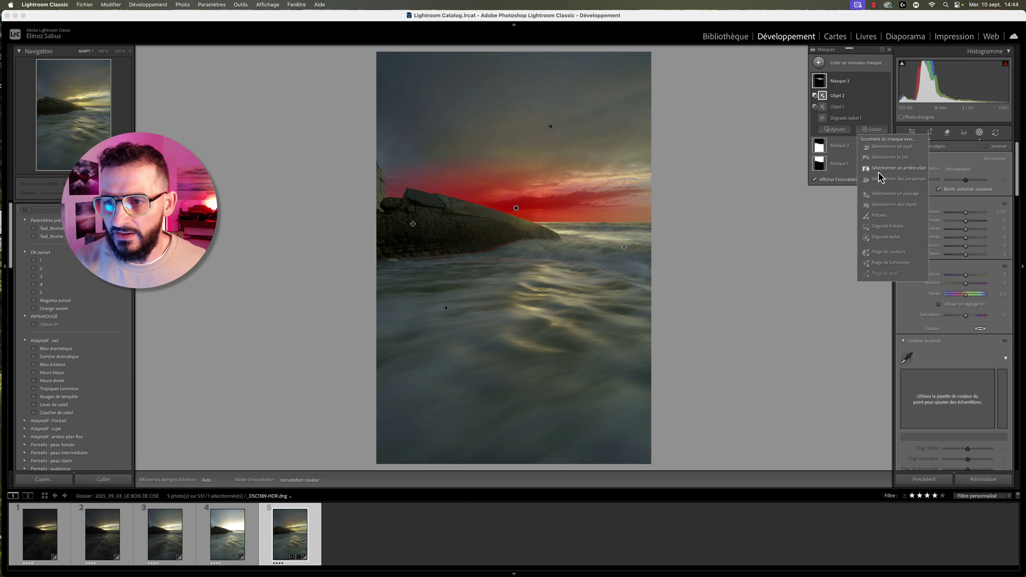
left_click(885, 220)
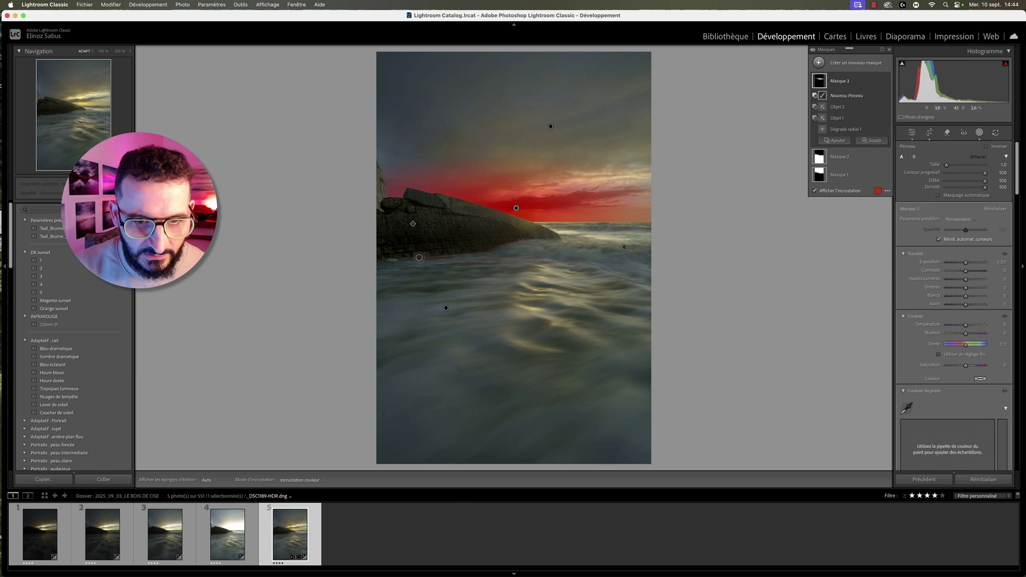
Step: Inspect the brushed mask edges at 100% along the jetty and horizon, then fit the whole photo
key("h")
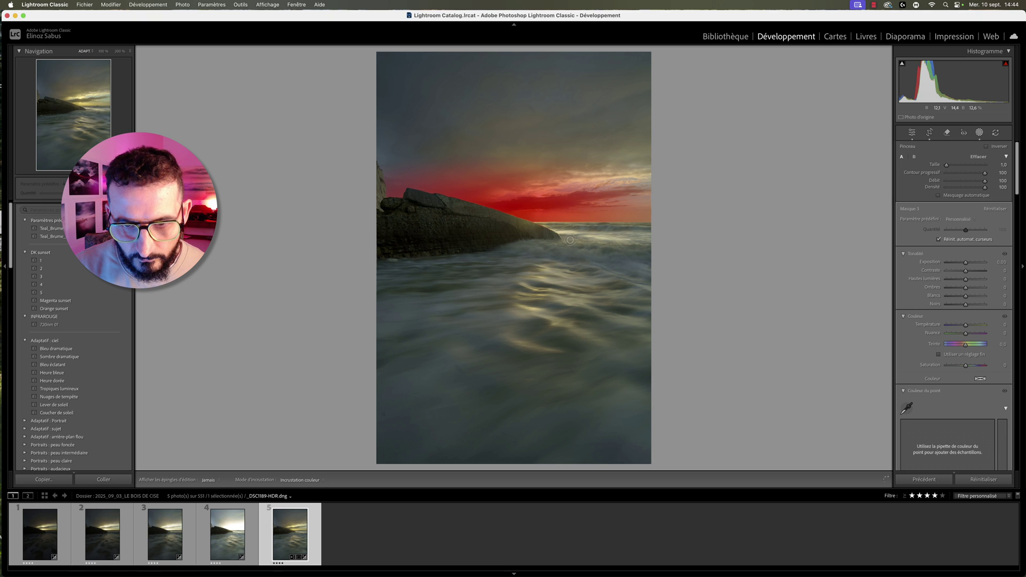
key("h")
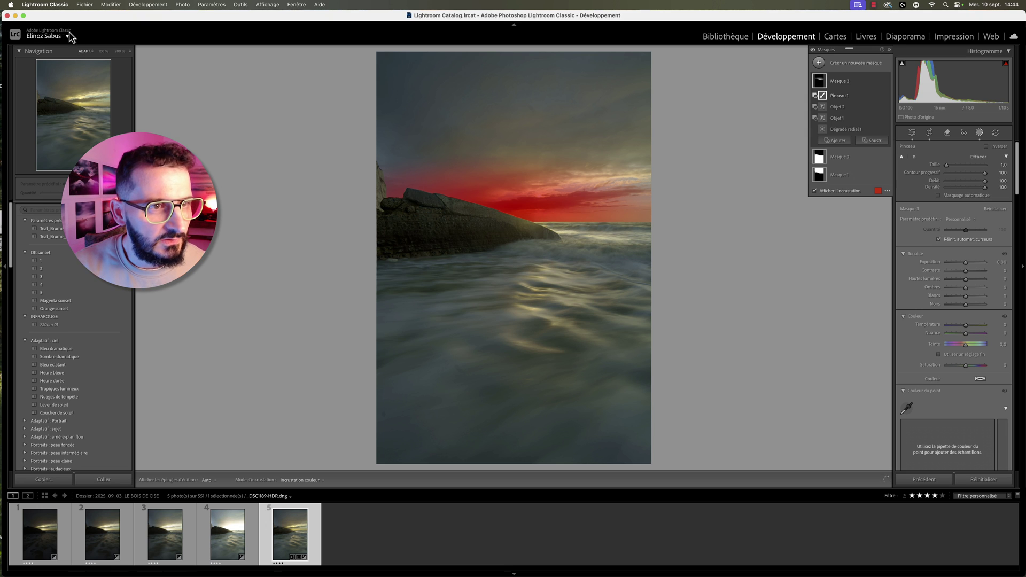
key("z")
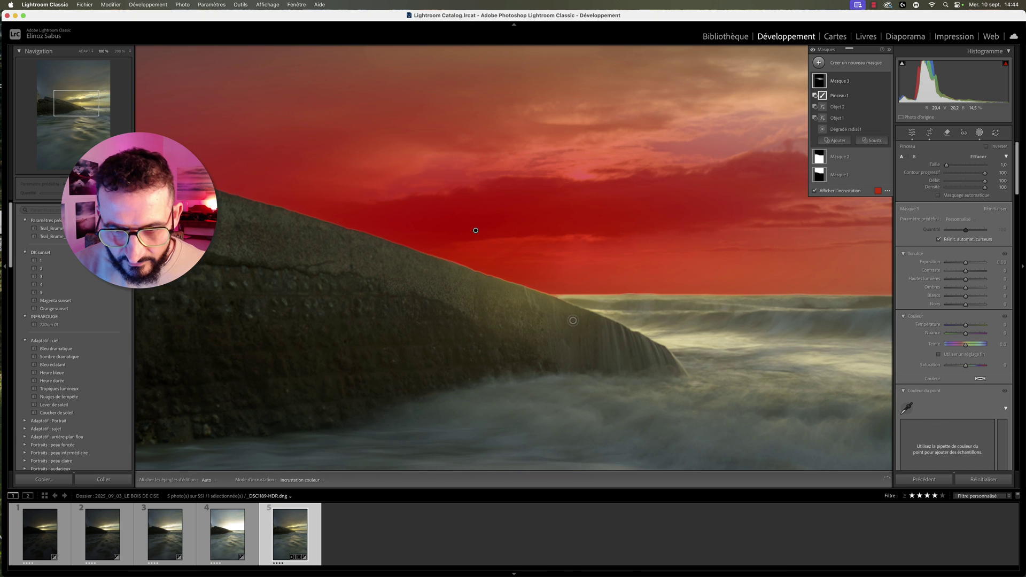
key("h")
key("h")
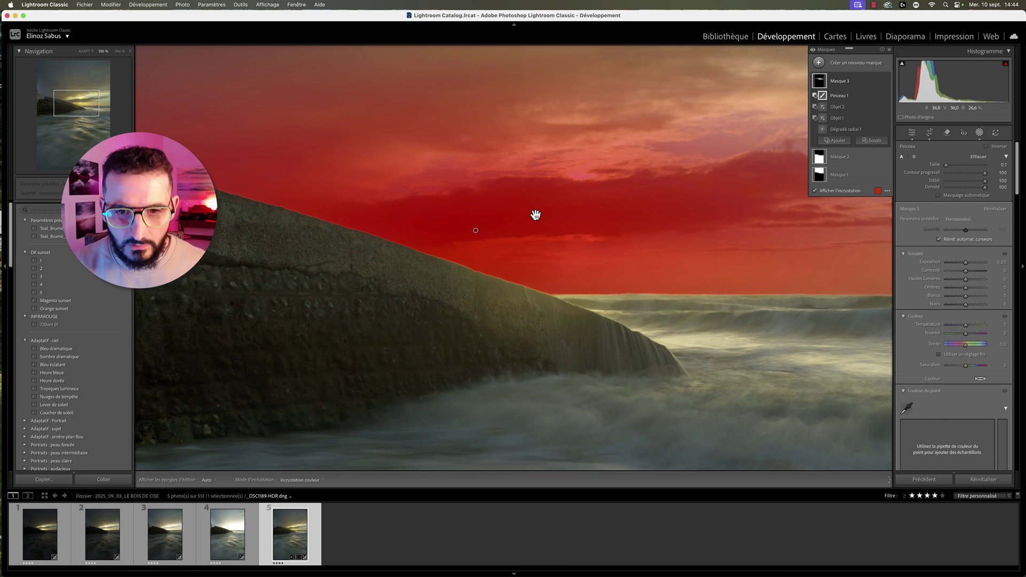
left_click_drag(536, 215, 325, 216)
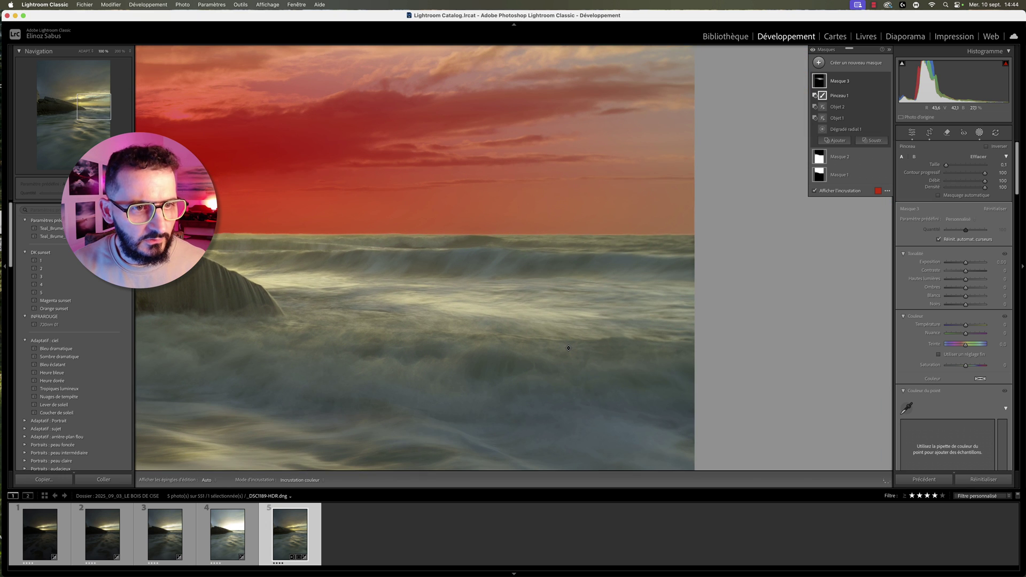
left_click_drag(230, 128, 700, 210)
left_click_drag(195, 114, 634, 201)
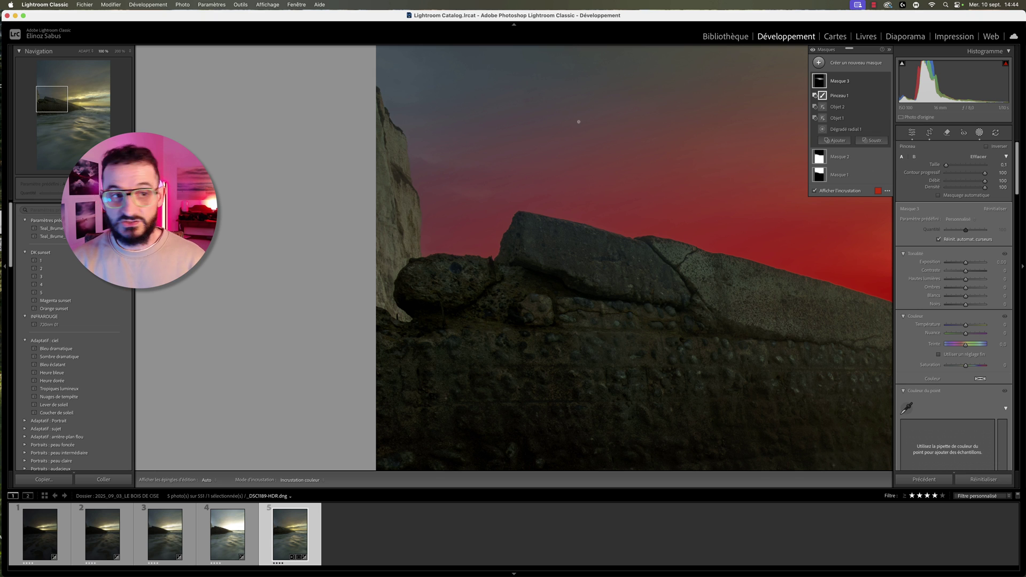
left_click(85, 51)
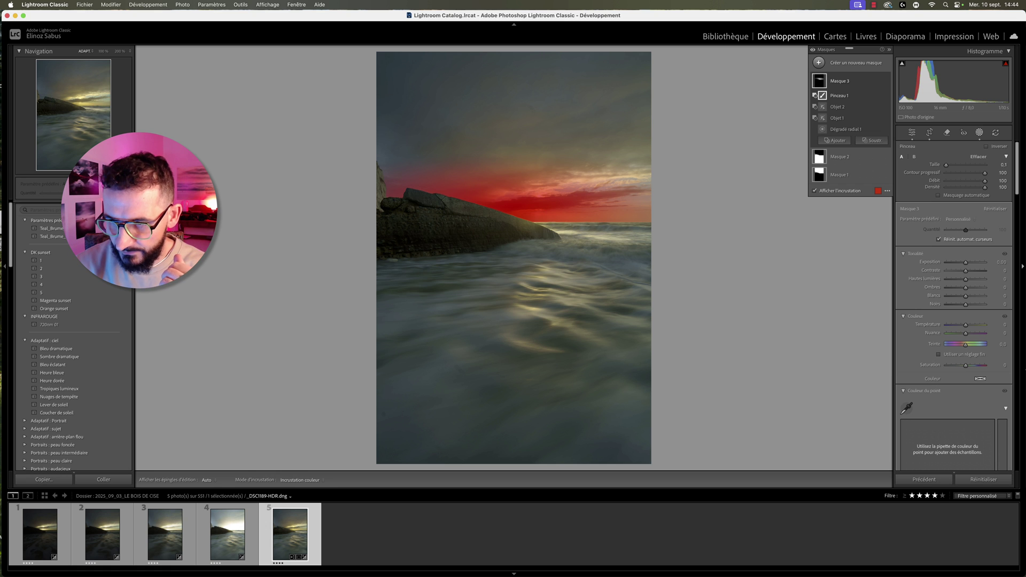
Step: Drag the mask's Dehaze down past -42 to about -94
scroll(935, 305, "down", 5)
scroll(933, 299, "down", 5)
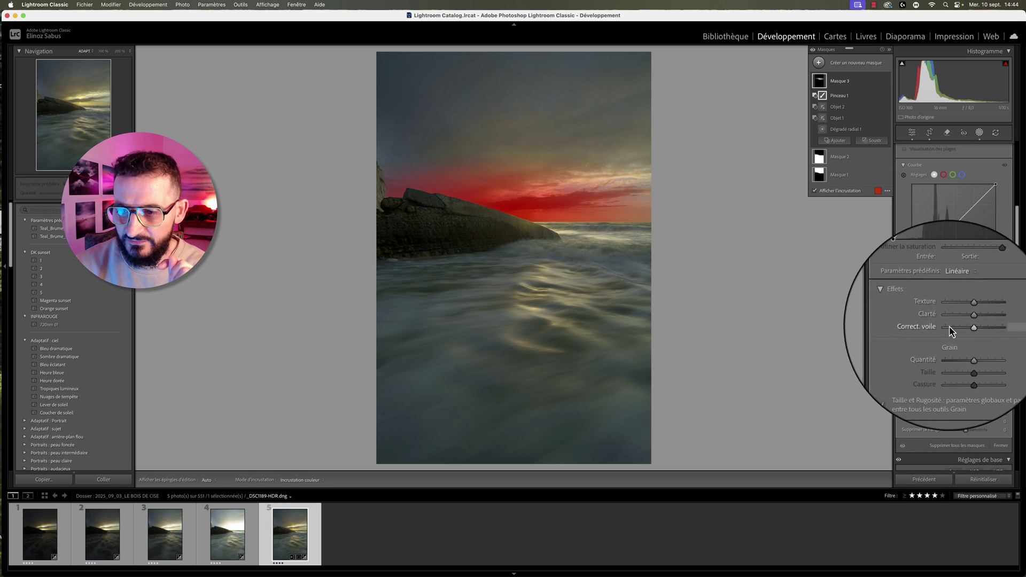
left_click(965, 328)
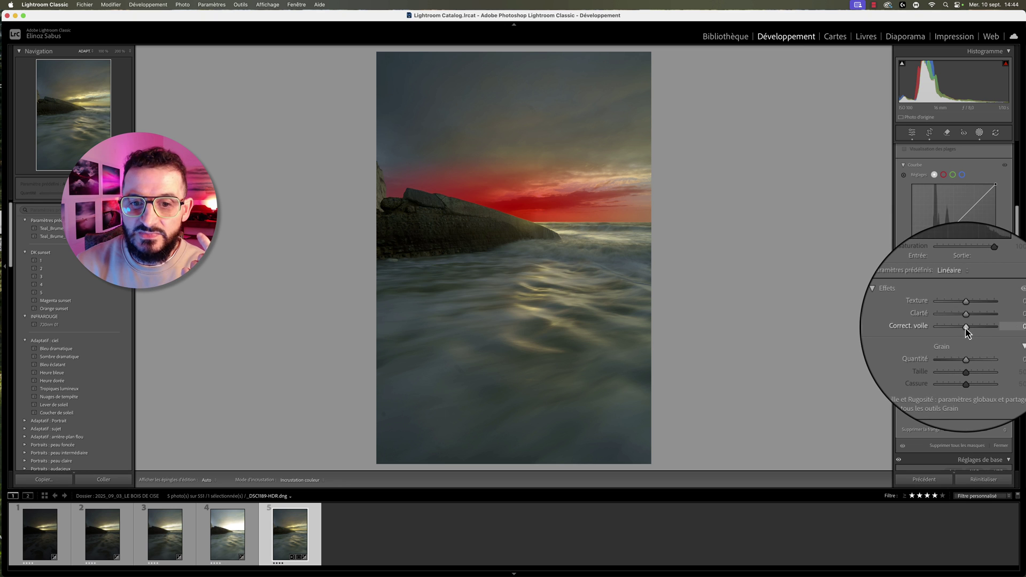
left_click_drag(965, 328, 953, 327)
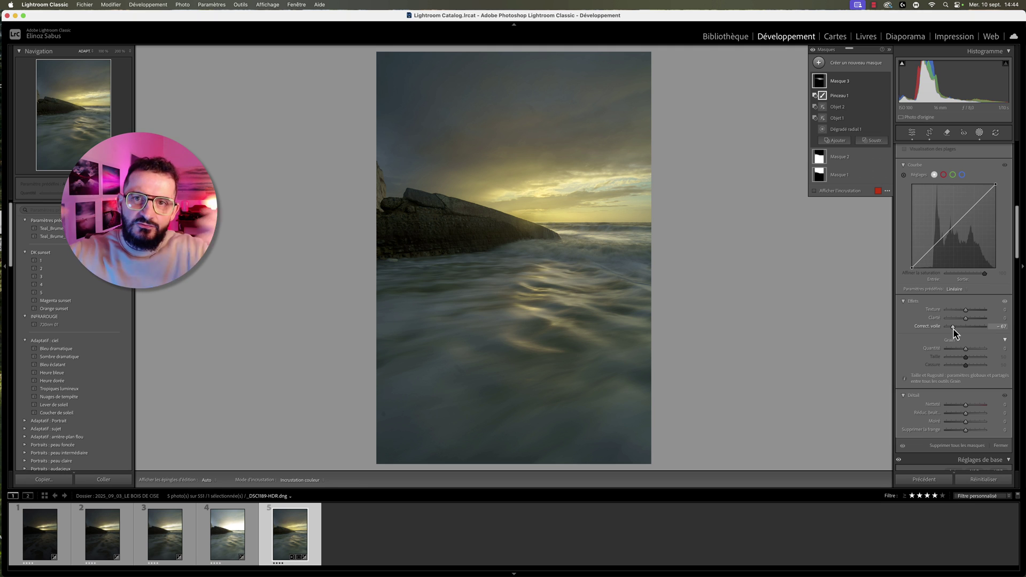
left_click_drag(953, 327, 948, 327)
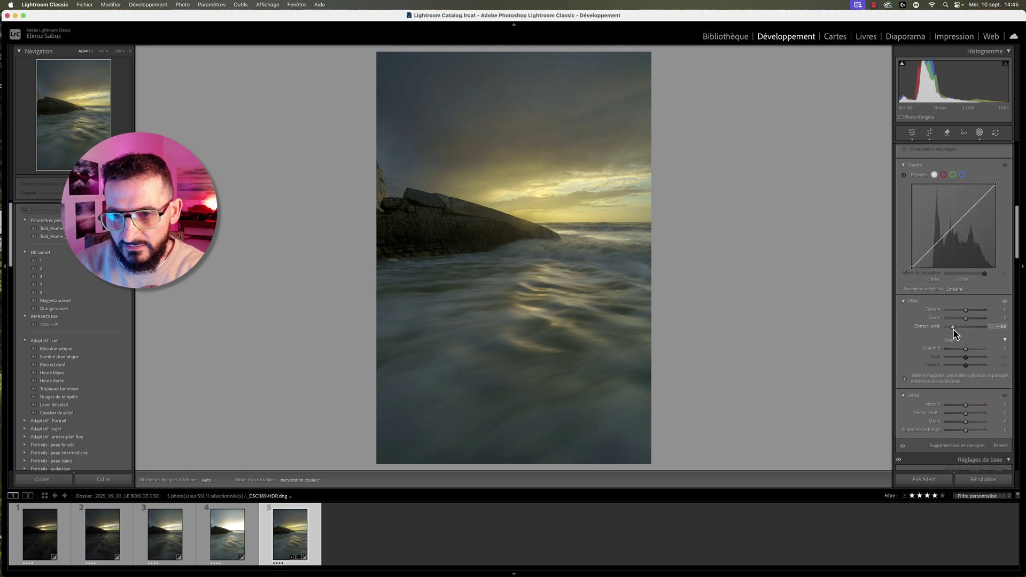
Step: Set Masque 3 temperature to 16, raise its whites, and toggle the mask to compare
scroll(954, 332, "up", 3)
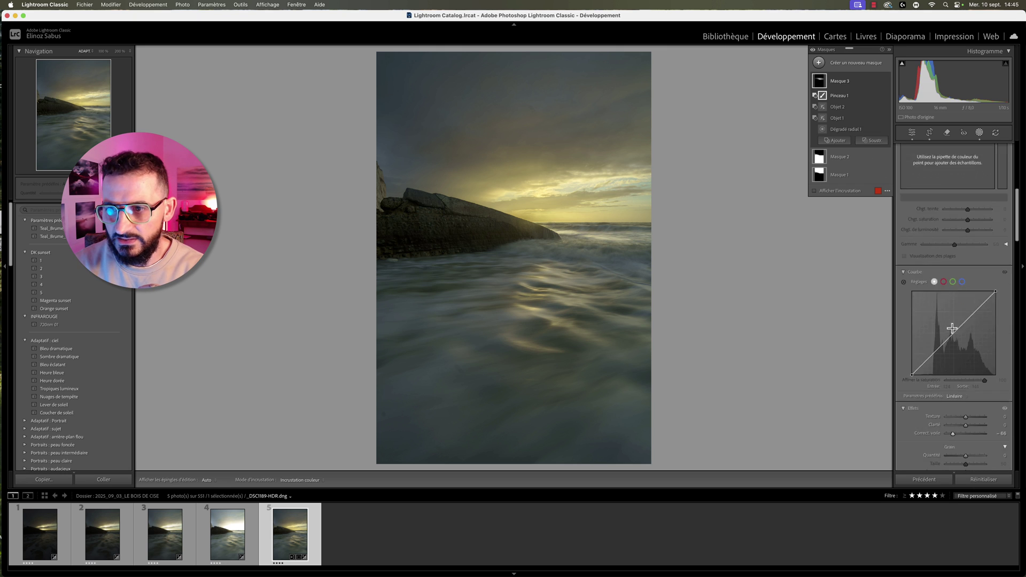
scroll(957, 288, "up", 3)
scroll(959, 241, "up", 3)
scroll(962, 235, "up", 1)
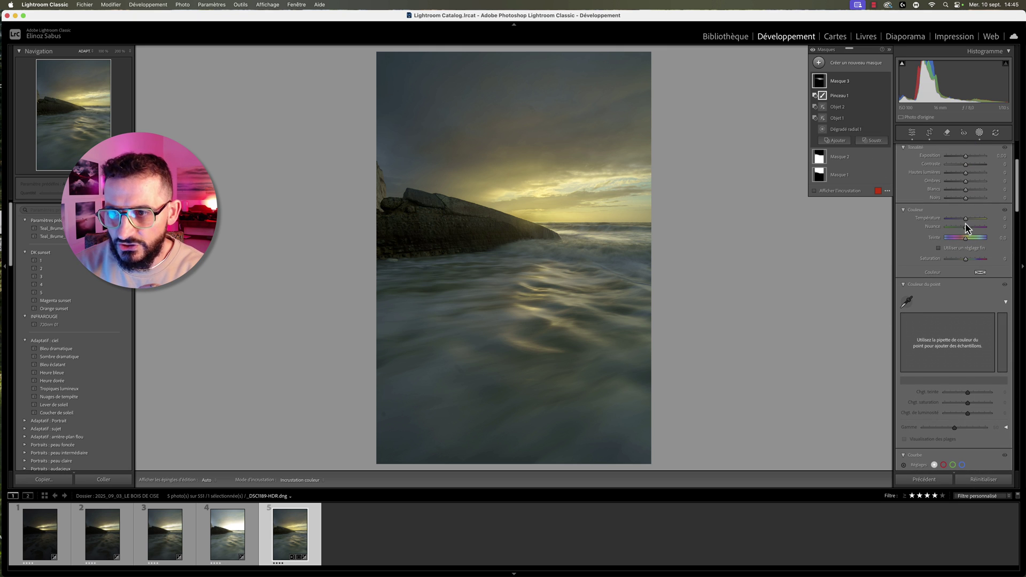
left_click_drag(965, 220, 967, 223)
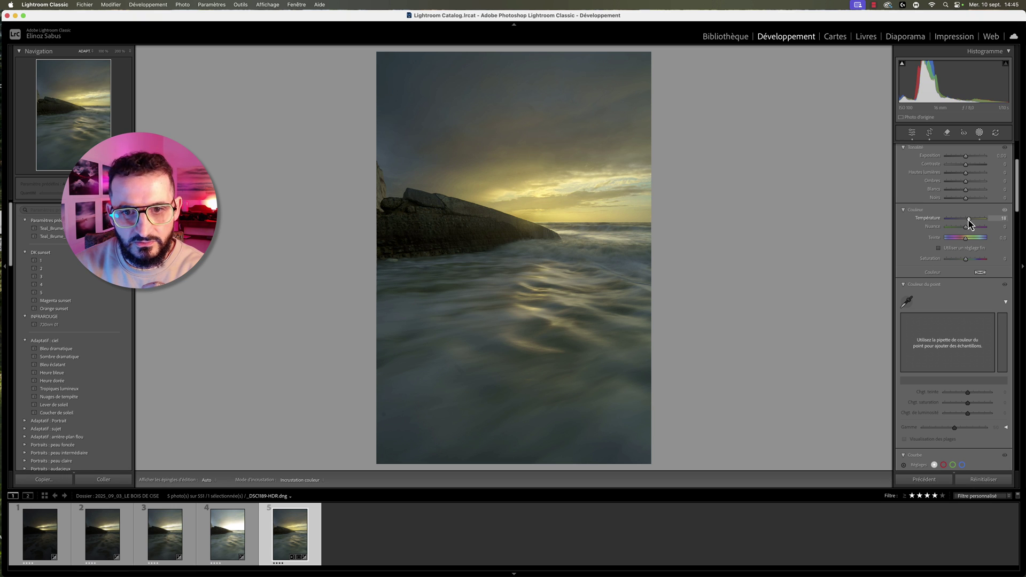
left_click_drag(970, 225, 968, 225)
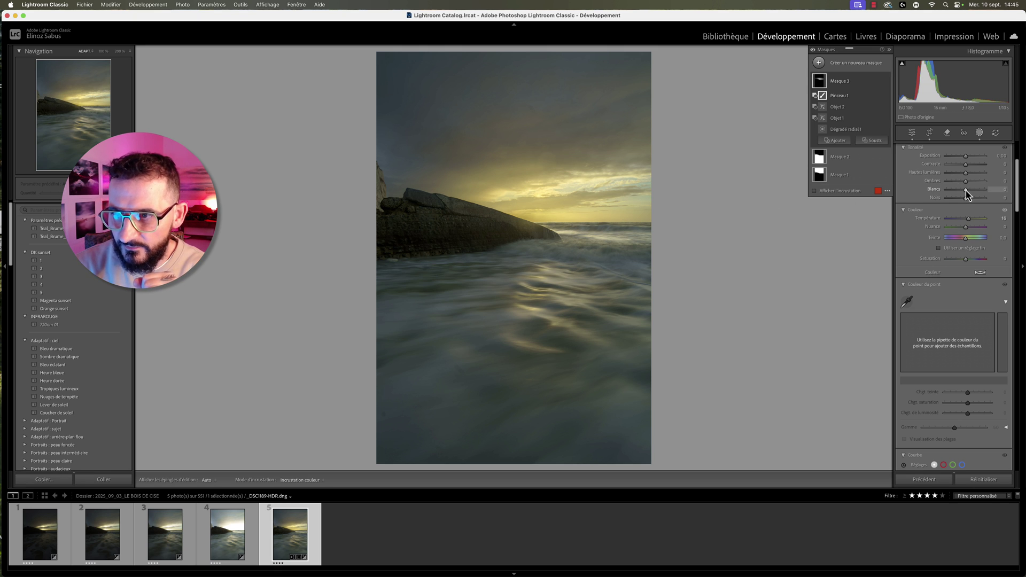
mouse_move(967, 194)
left_mouse_down()
mouse_move(989, 195)
mouse_move(973, 196)
left_mouse_up()
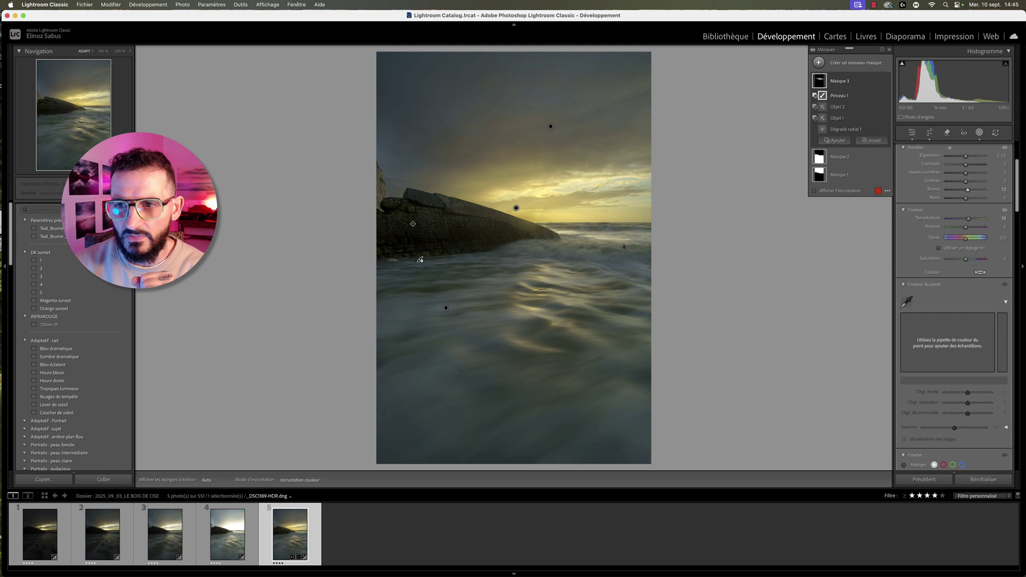
left_click(886, 80)
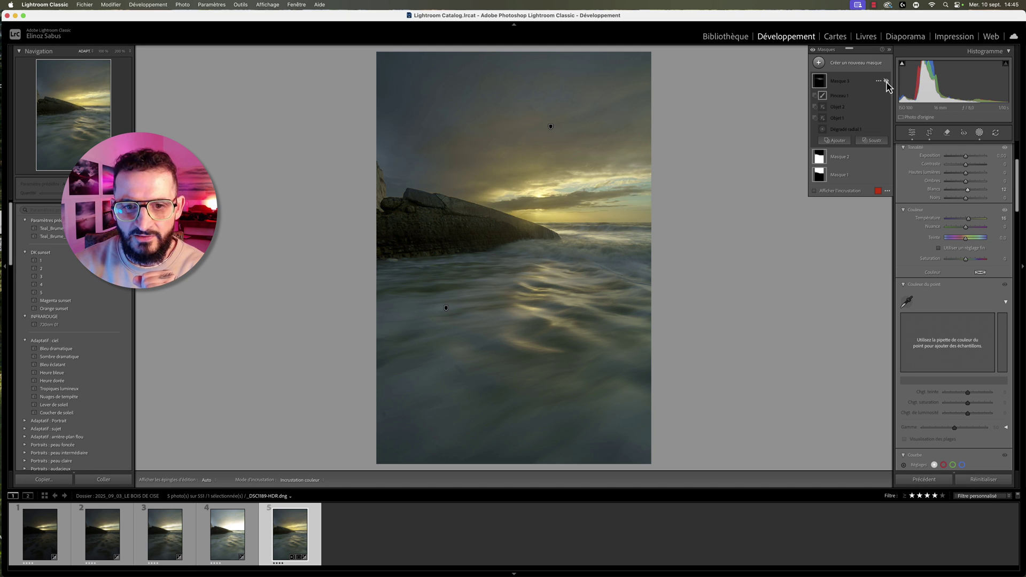
left_click(886, 81)
left_click(886, 82)
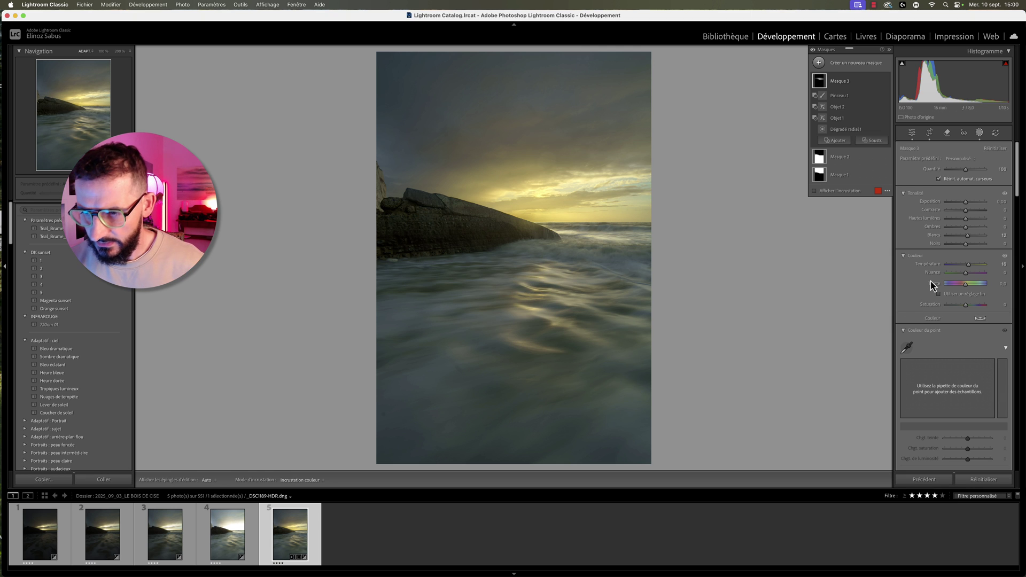
Step: Raise the global Highlights slightly in the Basic panel, to about −22
scroll(936, 299, "down", 10)
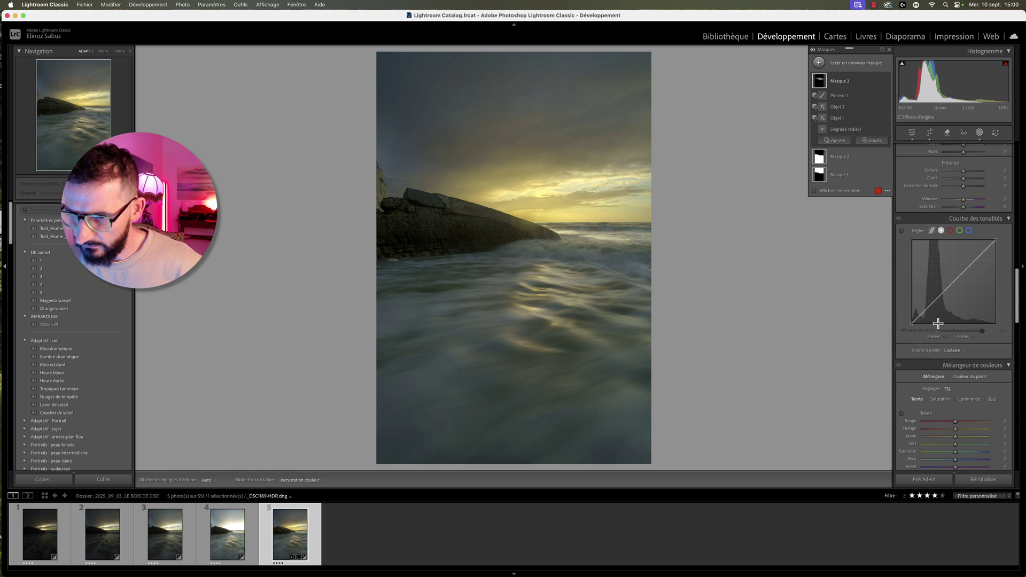
scroll(936, 321, "down", 2)
scroll(937, 325, "down", 5)
scroll(938, 323, "up", 3)
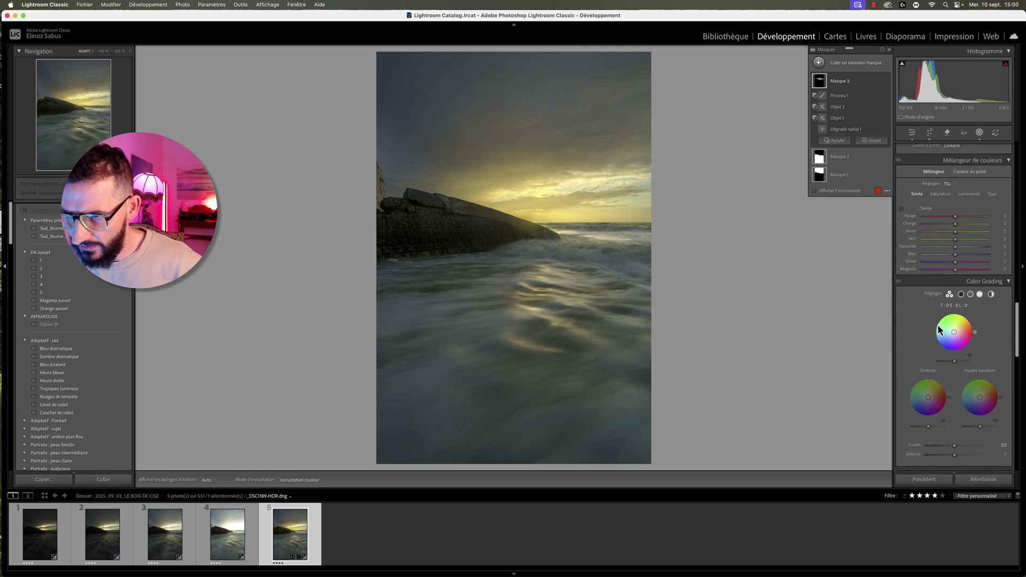
scroll(937, 324, "up", 4)
scroll(937, 328, "up", 4)
scroll(957, 320, "up", 4)
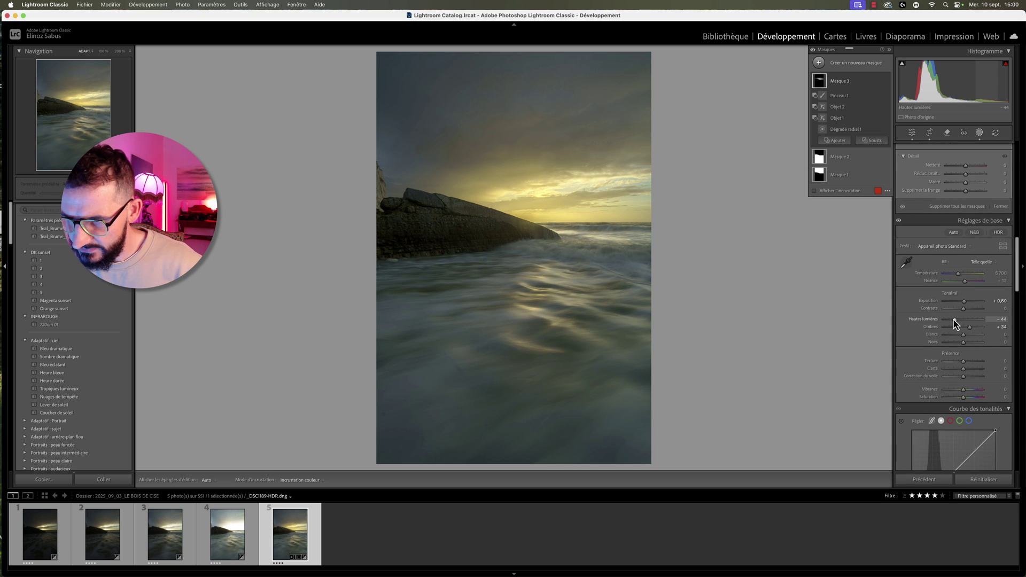
left_click_drag(957, 322, 960, 323)
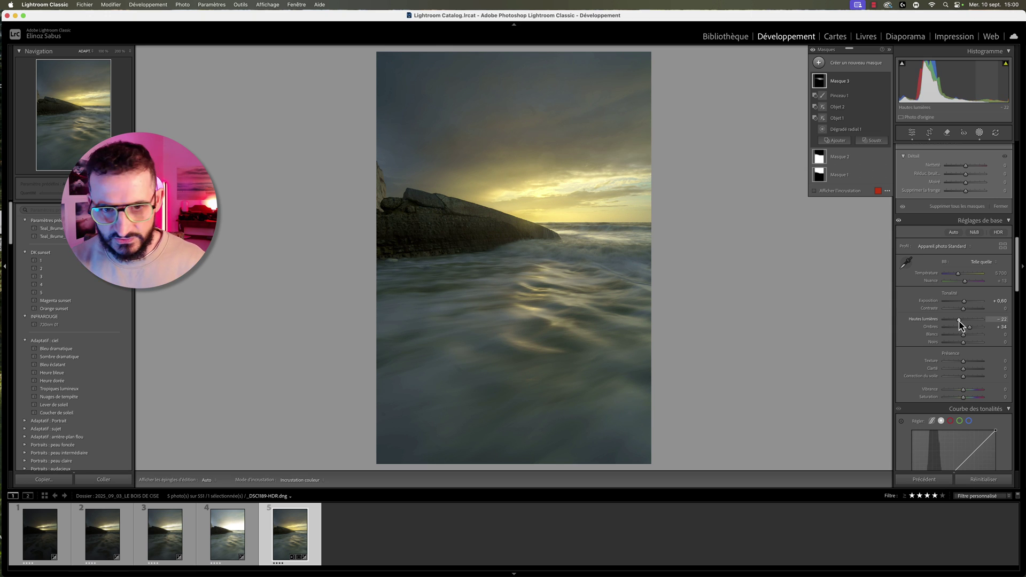
mouse_move(866, 294)
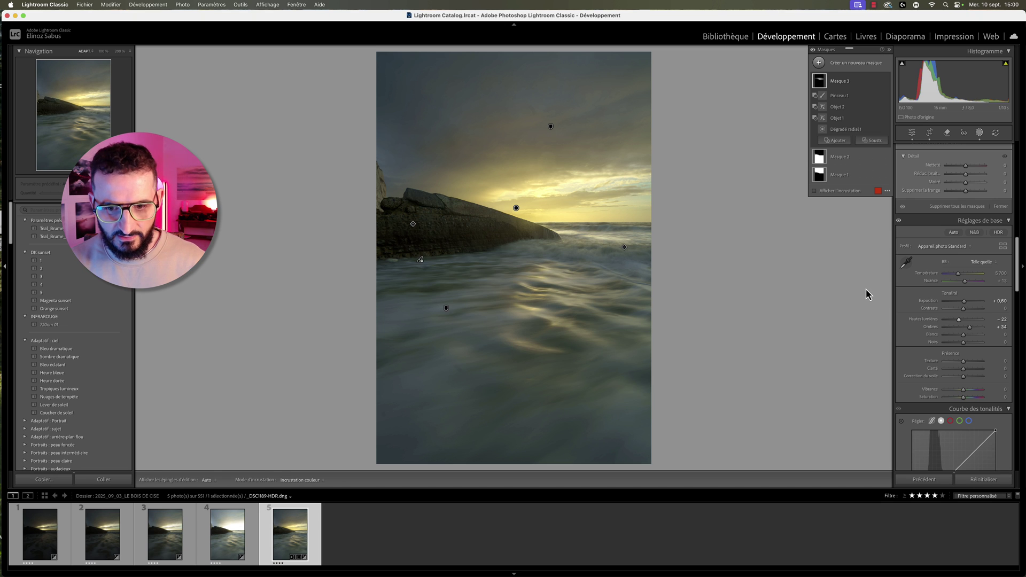
scroll(944, 299, "down", 5)
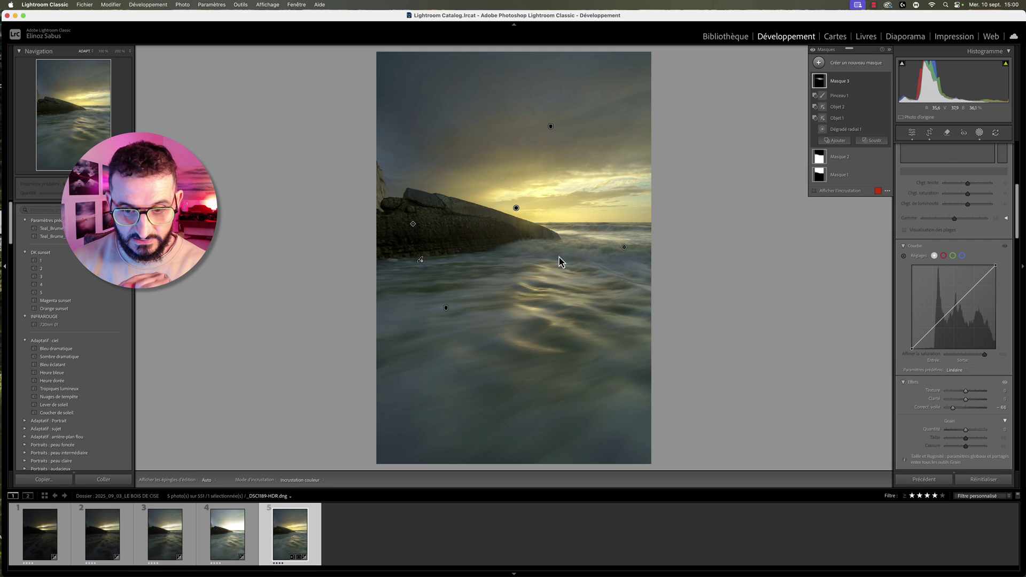
Step: Create a new colour-range mask sampled from the sea's colour
left_click(818, 63)
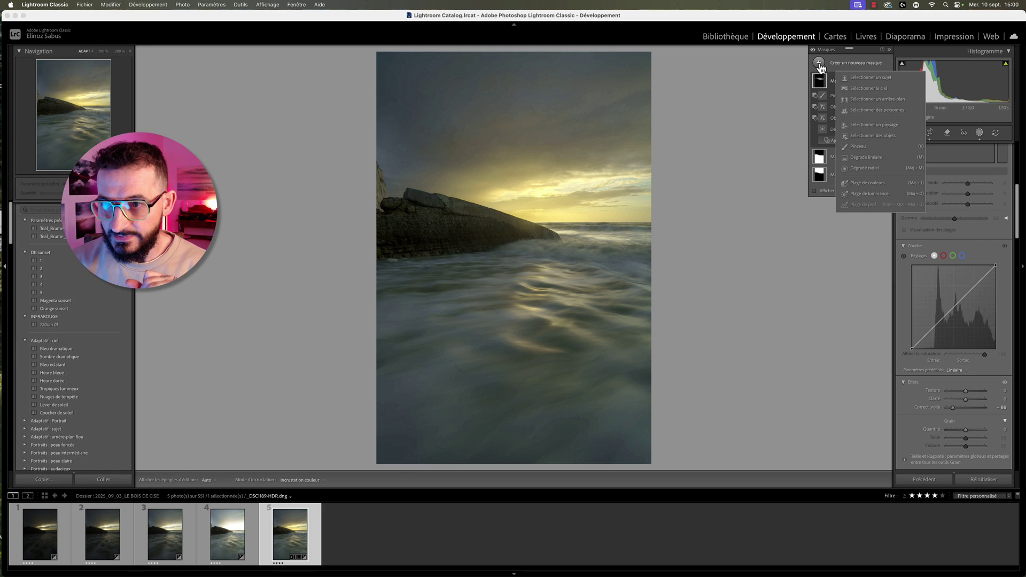
left_click(864, 183)
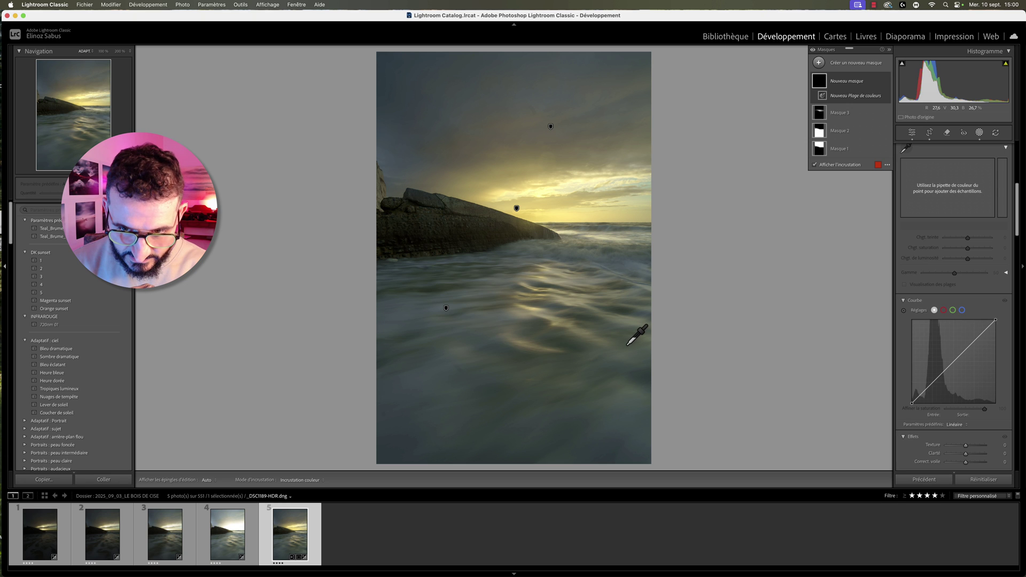
left_click(626, 345)
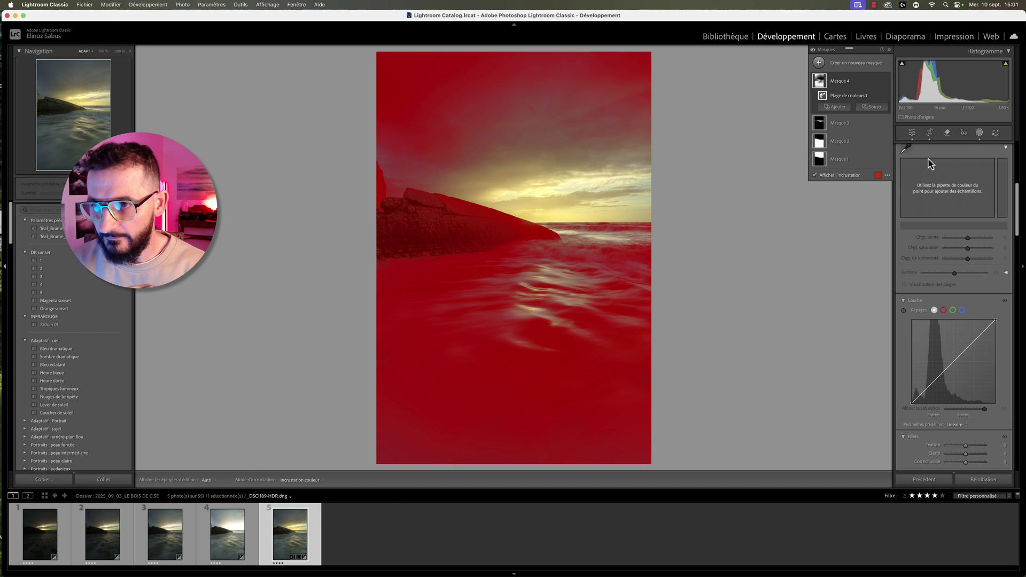
Step: Narrow the colour range Refine to 29, nudge Tint, and raise the mask's Shadows and Whites
scroll(929, 163, "up", 3)
scroll(928, 165, "up", 3)
scroll(927, 167, "up", 3)
scroll(926, 170, "up", 2)
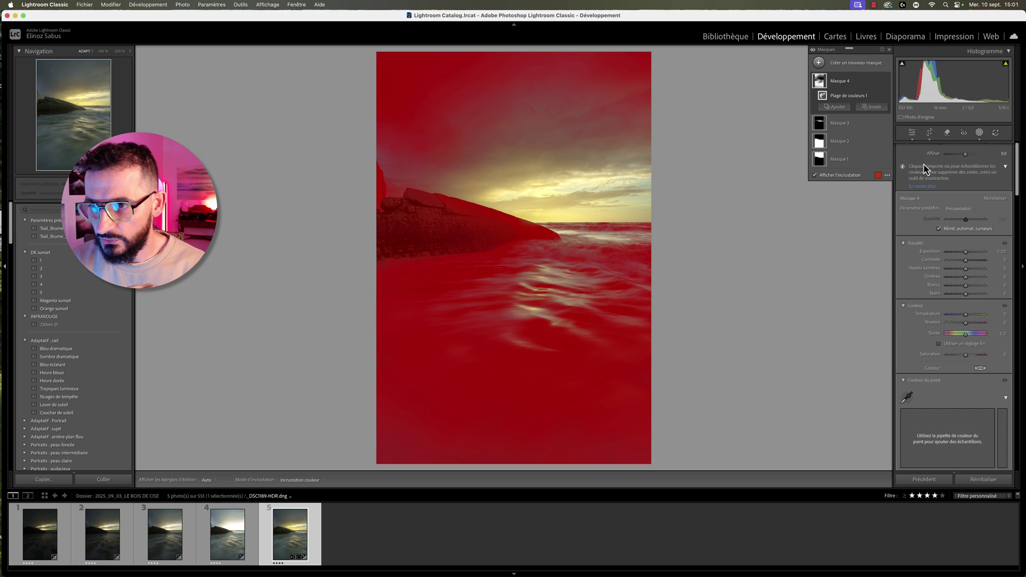
scroll(927, 171, "up", 2)
scroll(952, 171, "down", 1)
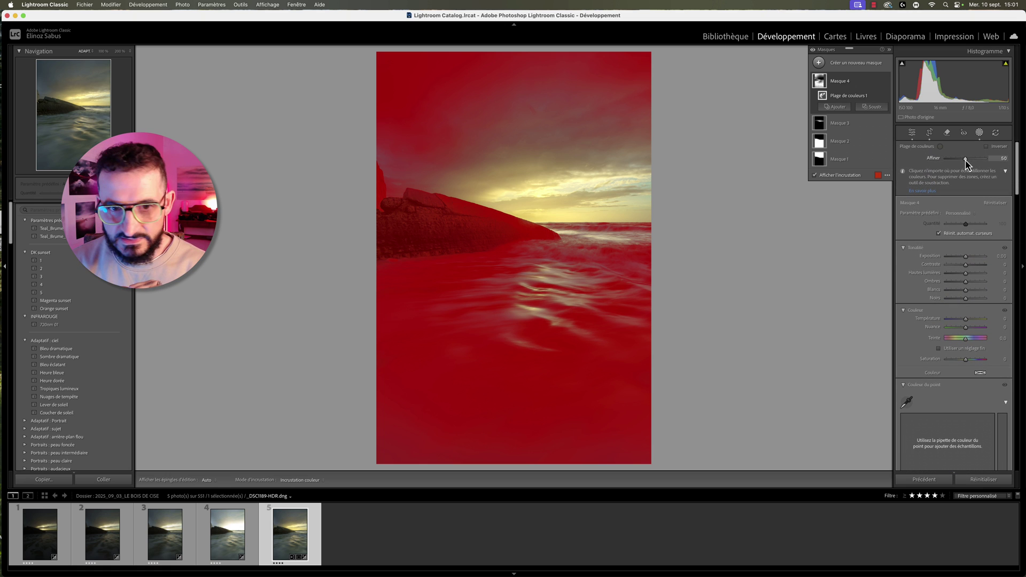
left_click_drag(965, 159, 962, 159)
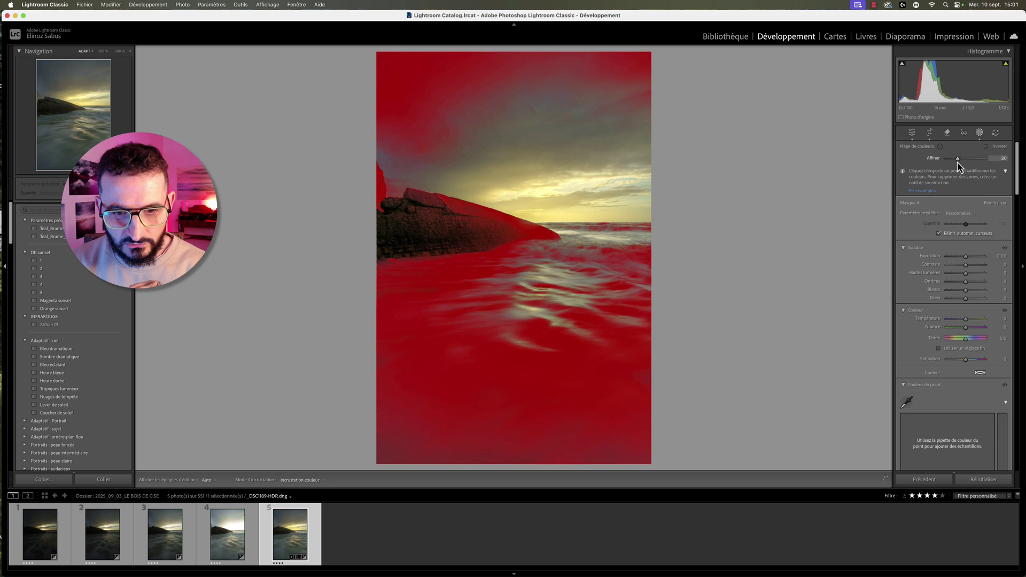
left_click_drag(957, 161, 957, 161)
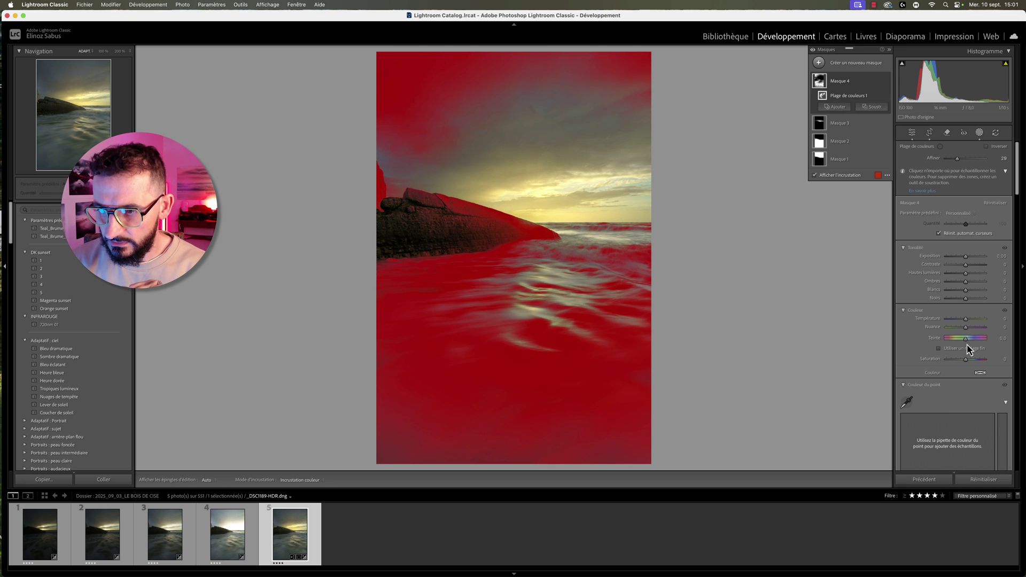
left_click_drag(966, 329, 966, 331)
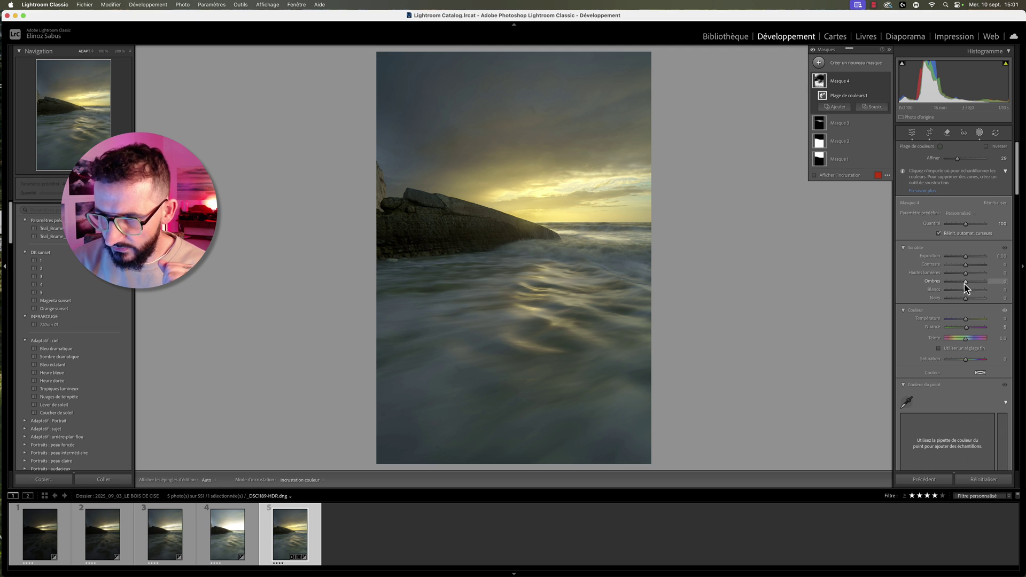
left_click_drag(966, 284, 970, 284)
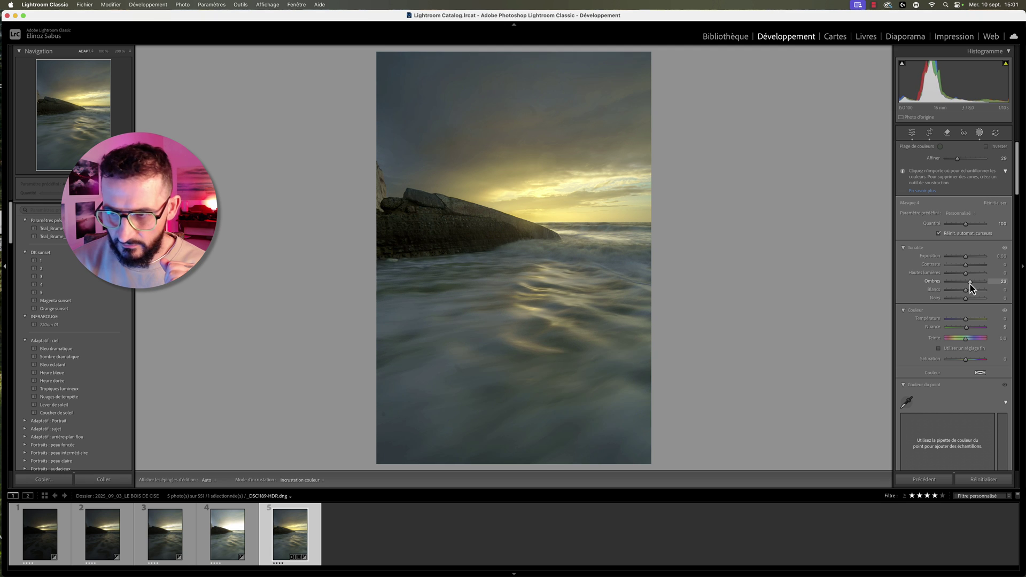
left_click_drag(966, 292, 969, 291)
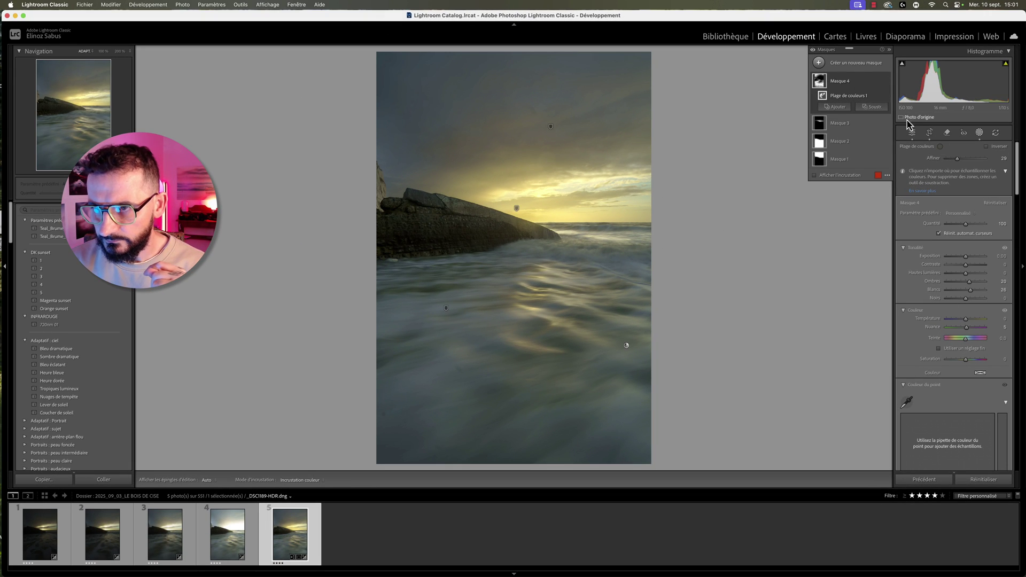
Step: Close masks and set Calibration shadows tint up, blue primary hue −40 and green primary hue +43
left_click(912, 133)
scroll(965, 332, "down", 5)
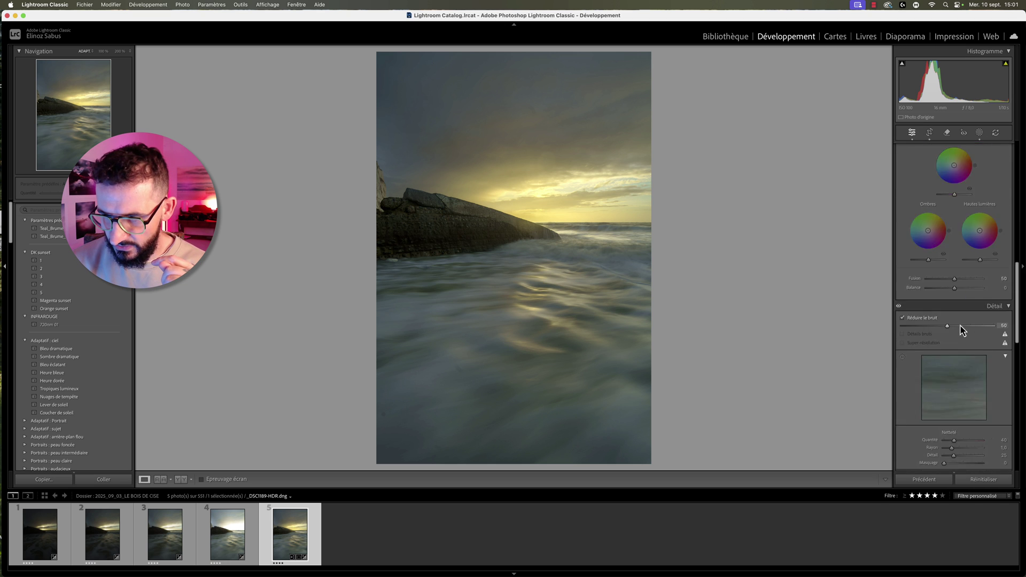
scroll(959, 331, "down", 5)
scroll(961, 331, "down", 5)
scroll(962, 327, "down", 5)
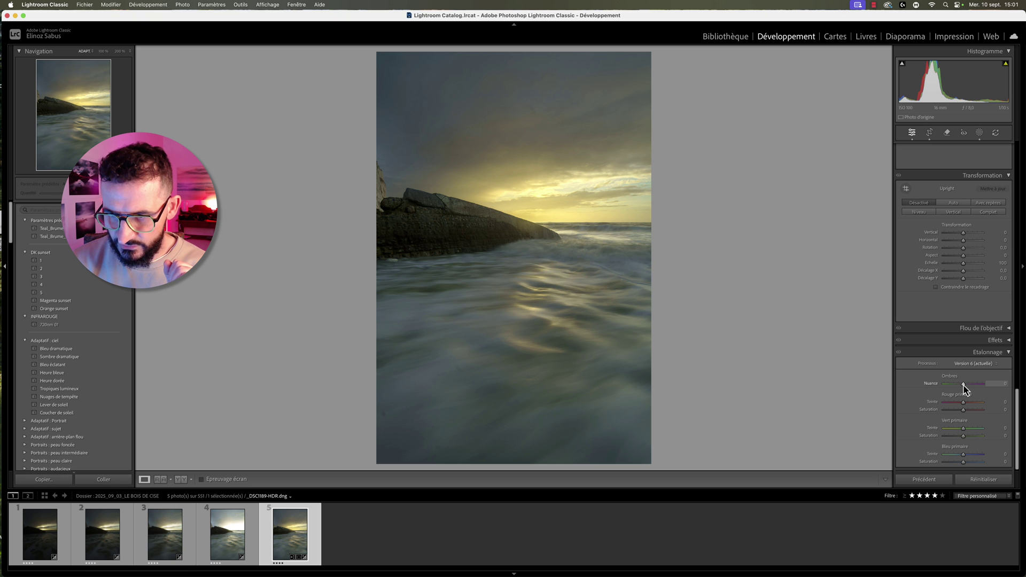
key("Up")
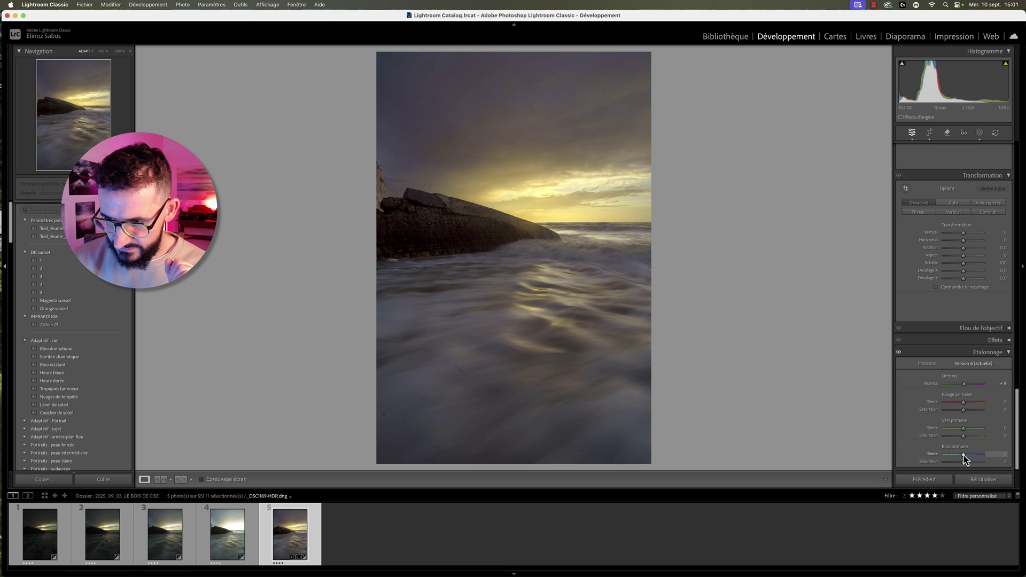
left_click_drag(959, 458, 957, 460)
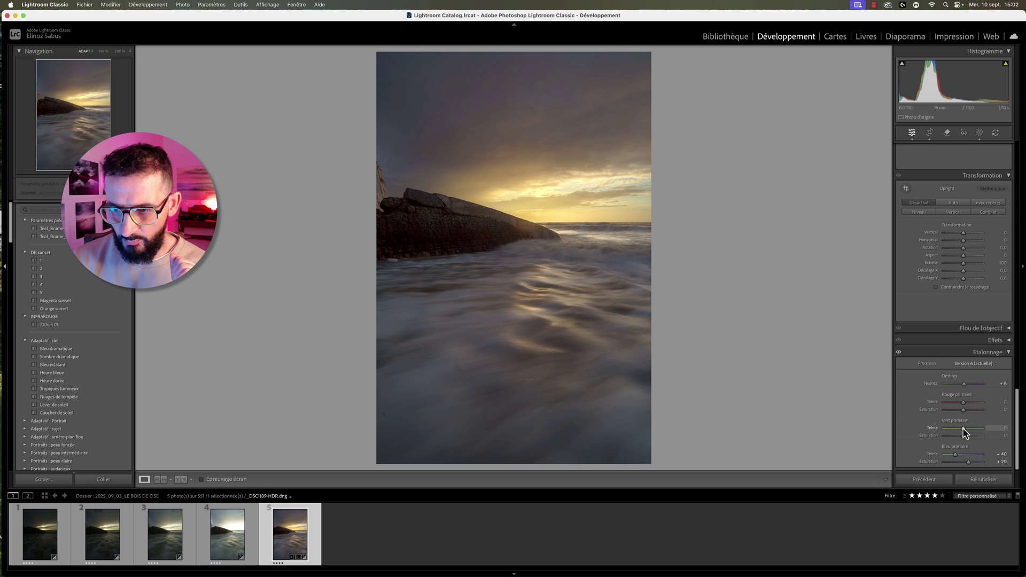
left_click_drag(969, 429, 971, 430)
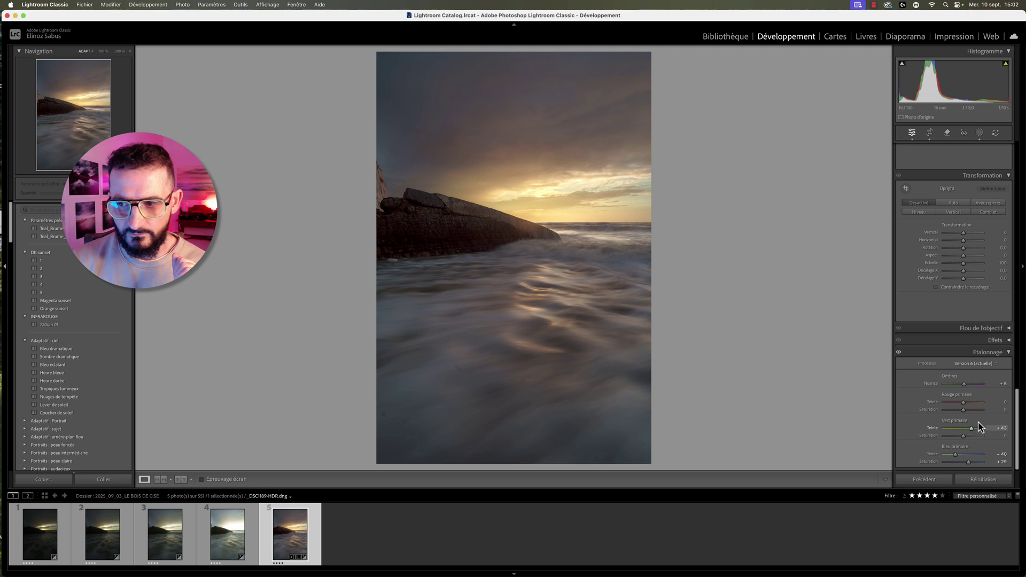
Step: Toggle the Calibration panel off and on to compare, then scroll back up
left_click(898, 353)
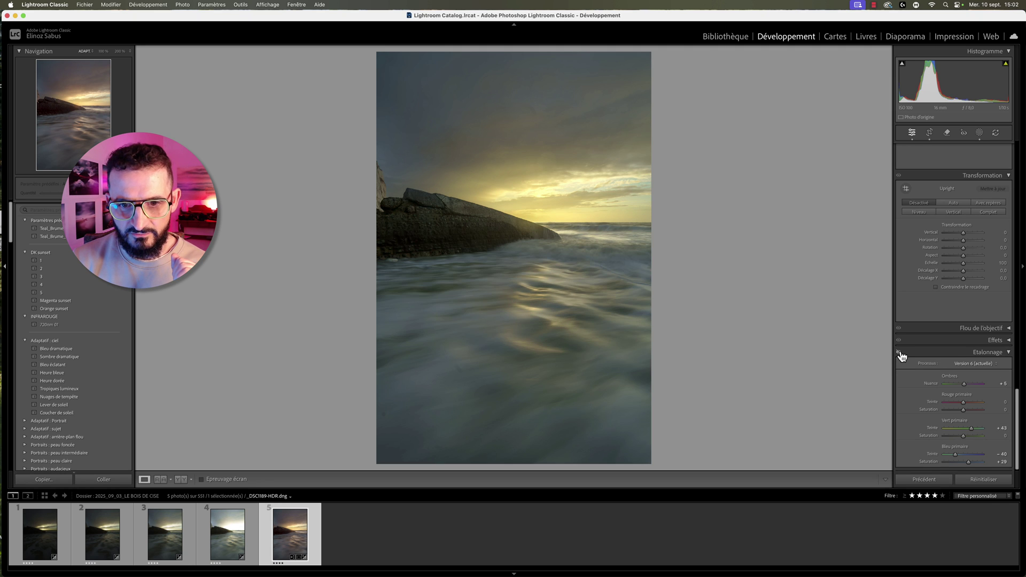
left_click(899, 353)
left_click(900, 354)
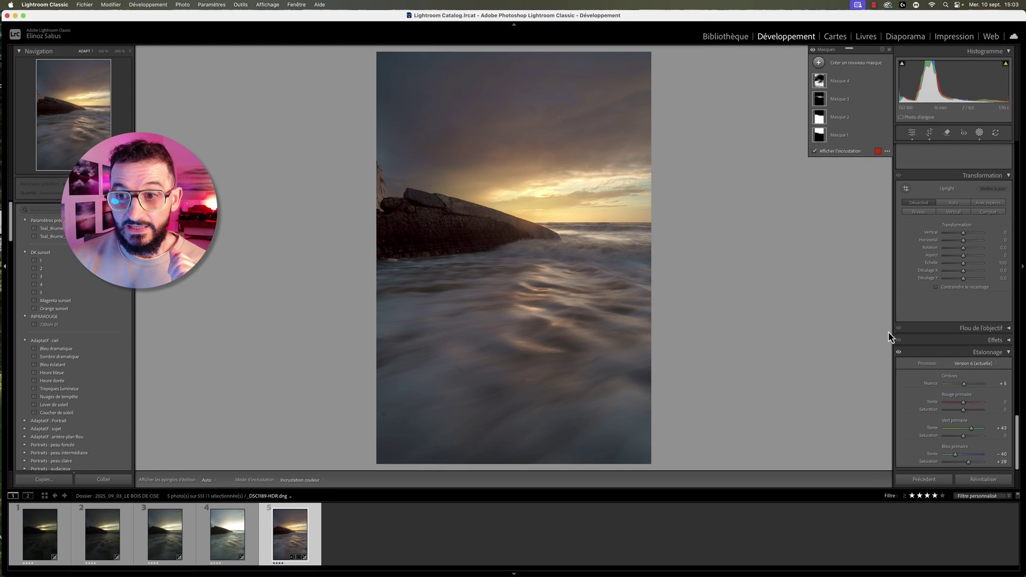
scroll(926, 276, "up", 5)
scroll(926, 276, "up", 5)
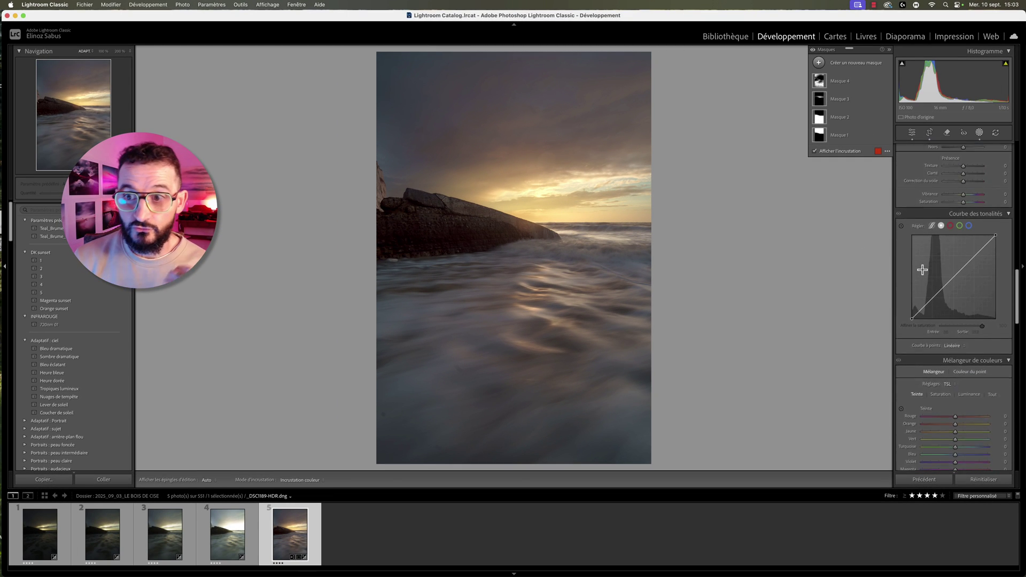
scroll(926, 275, "up", 5)
scroll(926, 275, "up", 5)
scroll(908, 225, "up", 5)
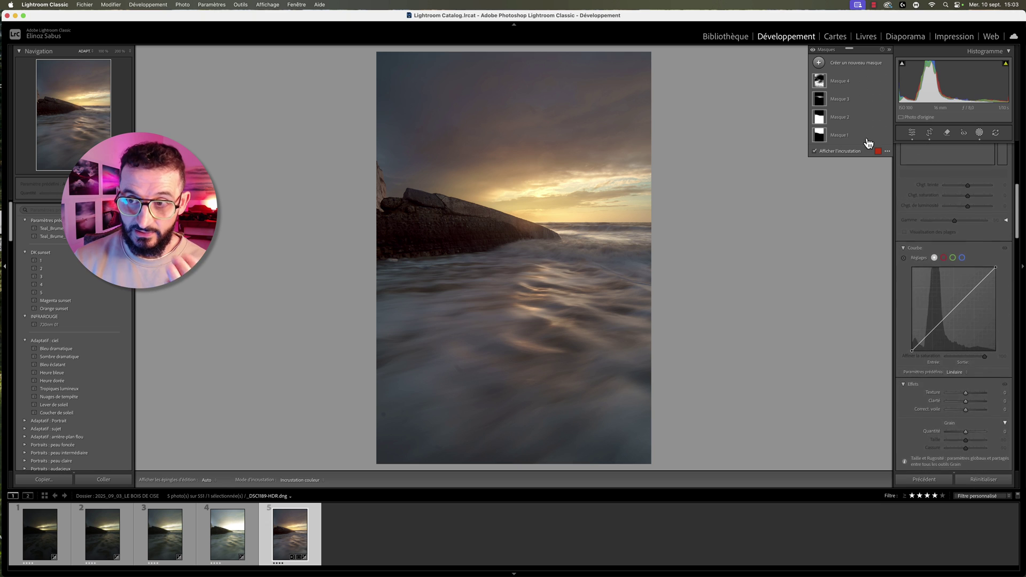
Step: Create a luminance-range mask sampled from the water, widening the upper falloff and raising the lower limit
left_click(818, 64)
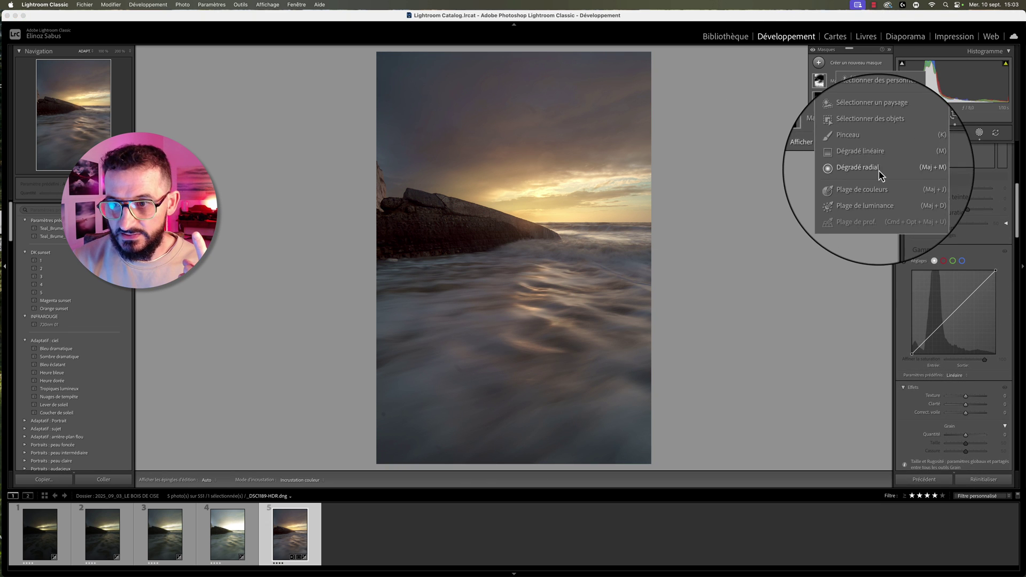
left_click(867, 195)
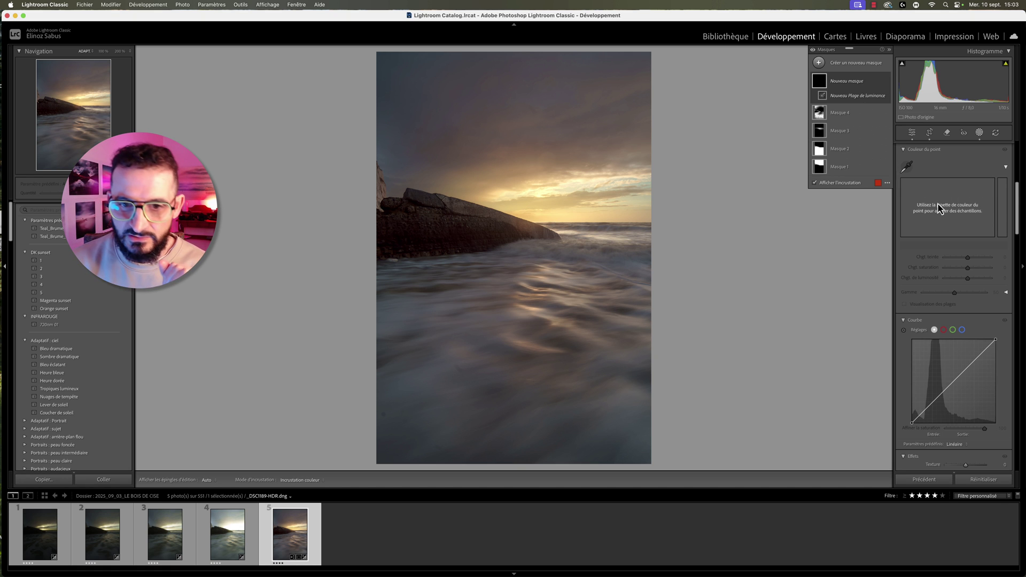
scroll(940, 209, "up", 3)
scroll(939, 208, "up", 2)
scroll(939, 208, "up", 2)
scroll(939, 208, "up", 2)
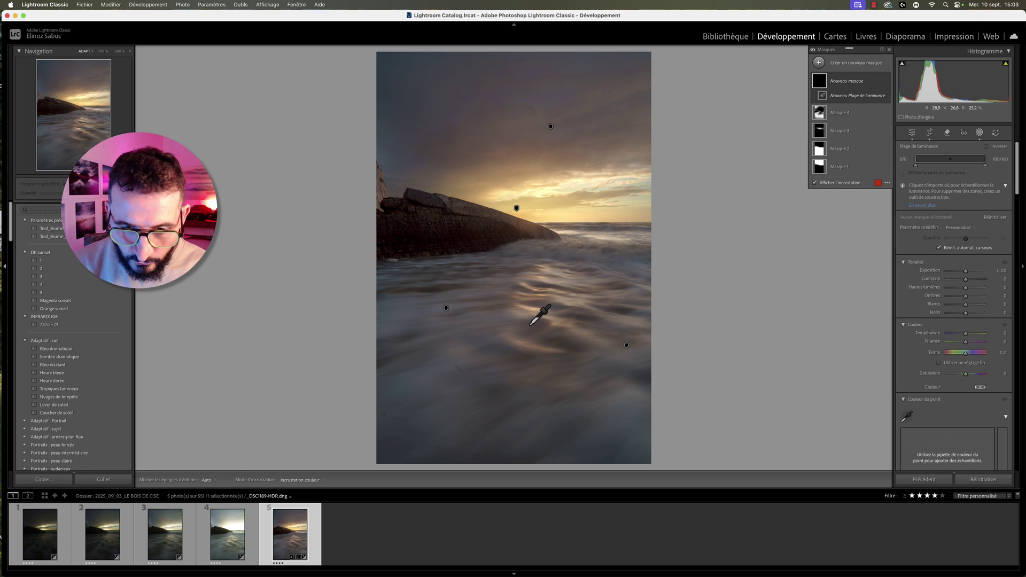
left_click(531, 323)
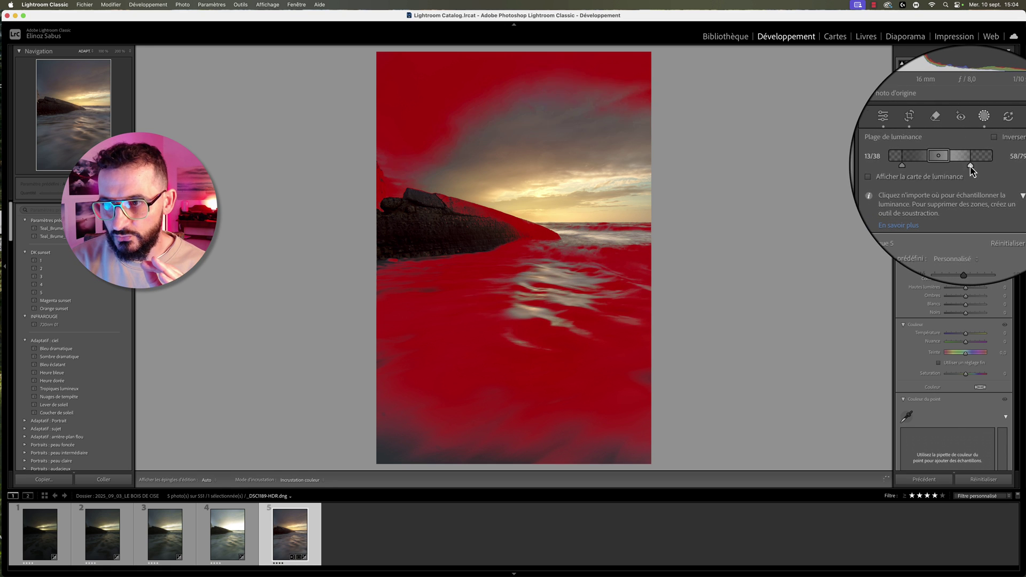
left_click_drag(969, 168, 973, 167)
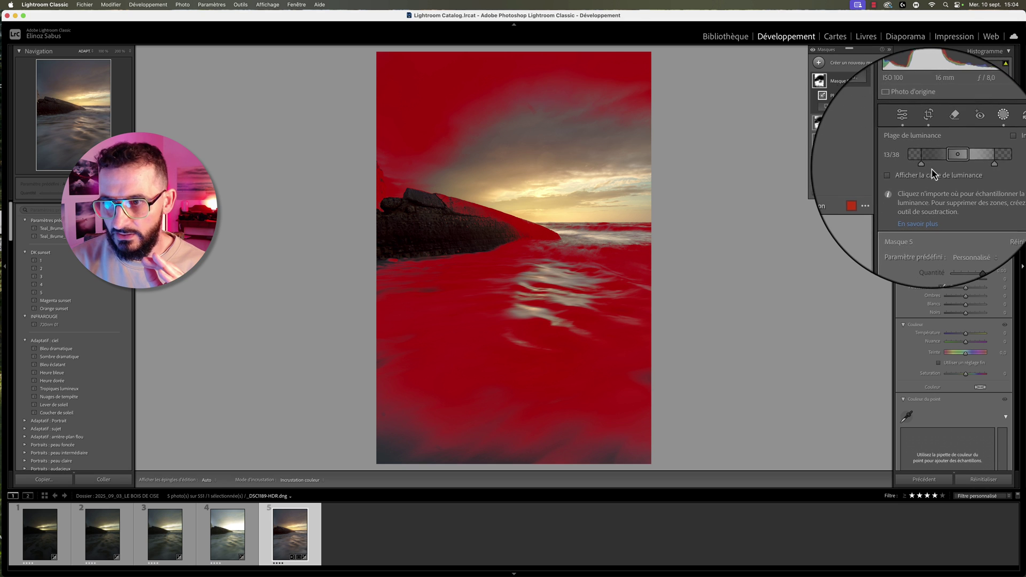
left_click_drag(925, 170, 927, 170)
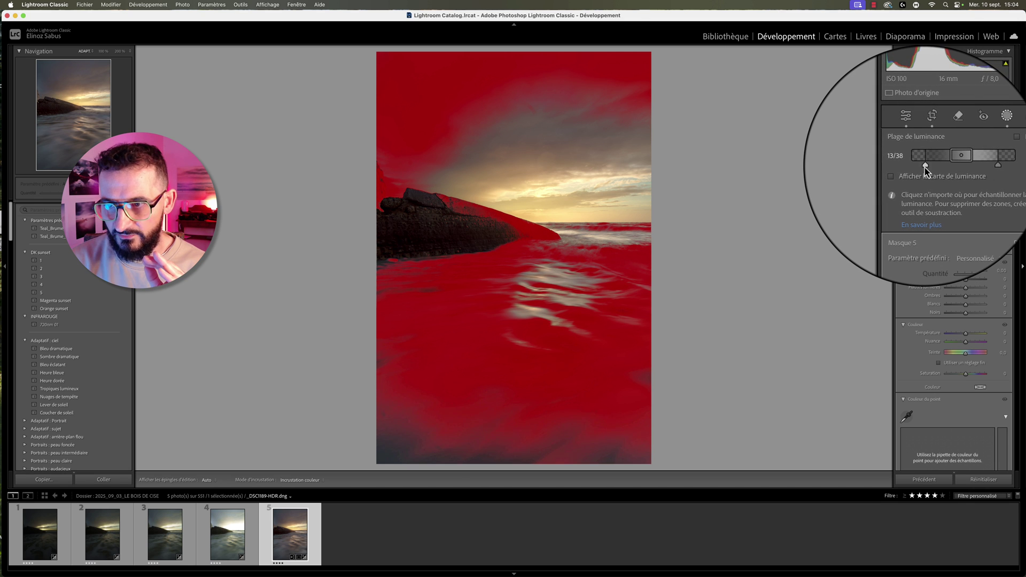
Step: Hide the mask overlay and set the luminance mask's Whites to 77 and Blacks to −17
left_click(966, 307)
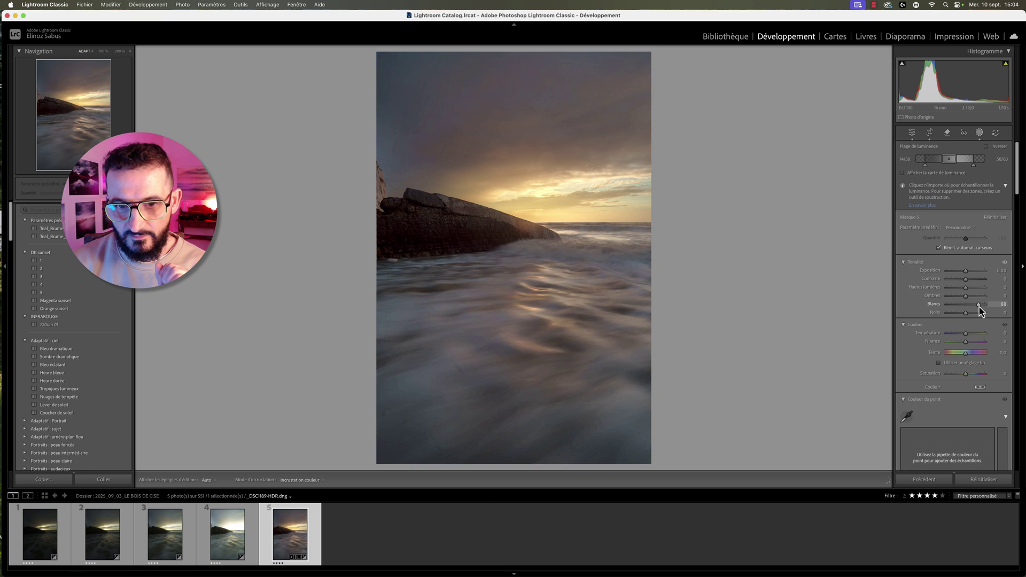
left_click_drag(981, 310, 963, 313)
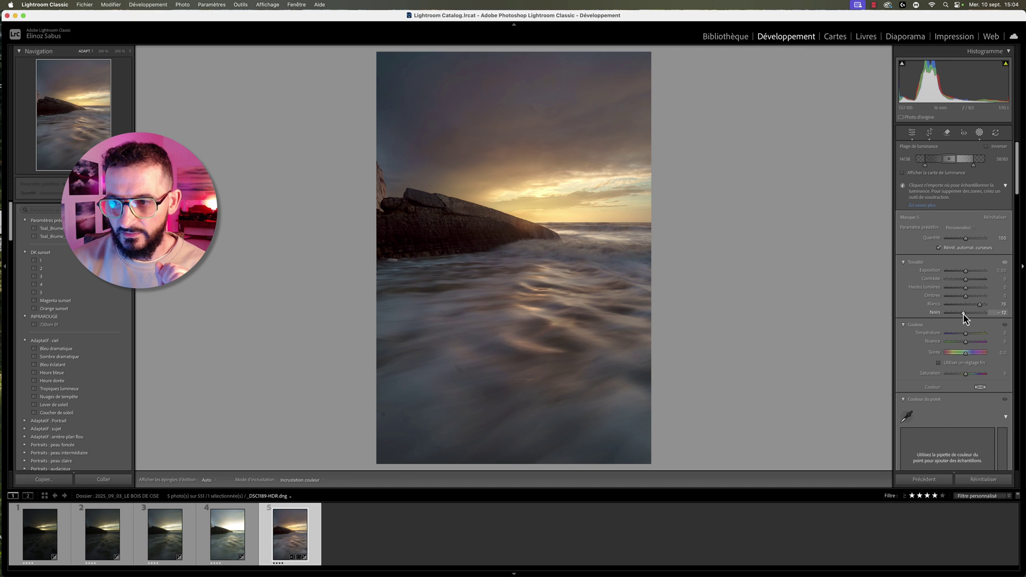
left_click_drag(962, 314, 977, 306)
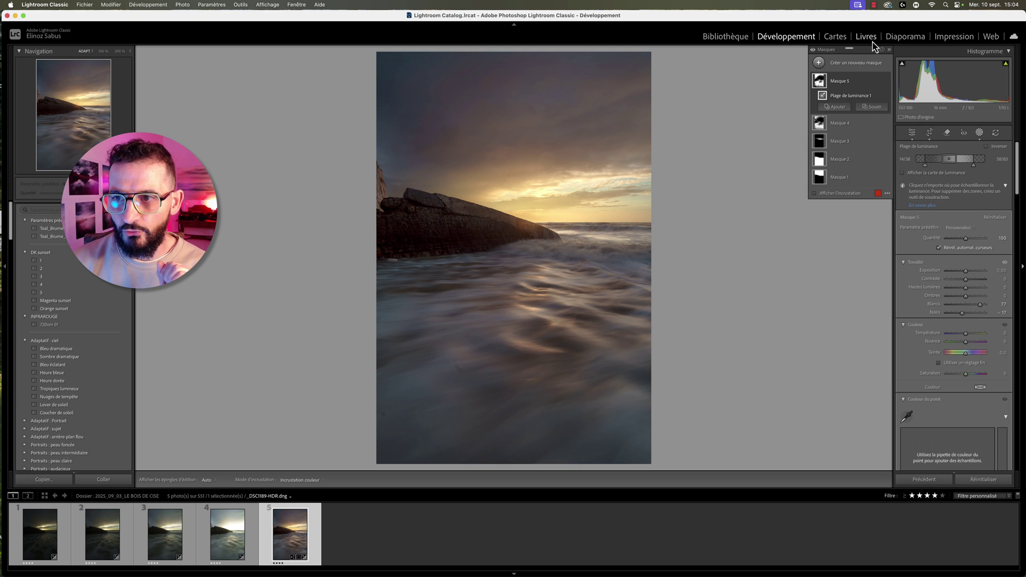
left_click(886, 81)
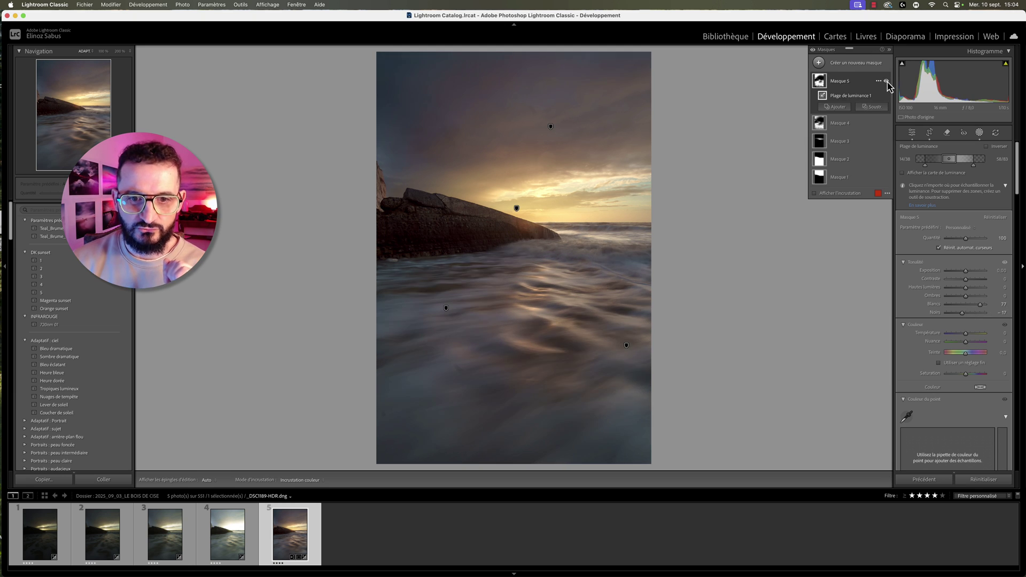
left_click(886, 82)
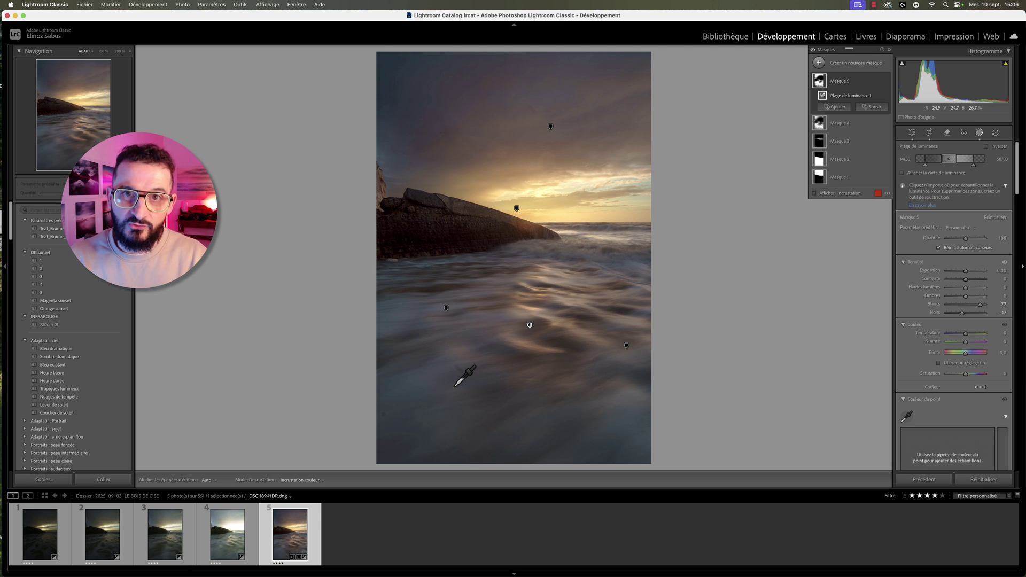
mouse_move(290, 534)
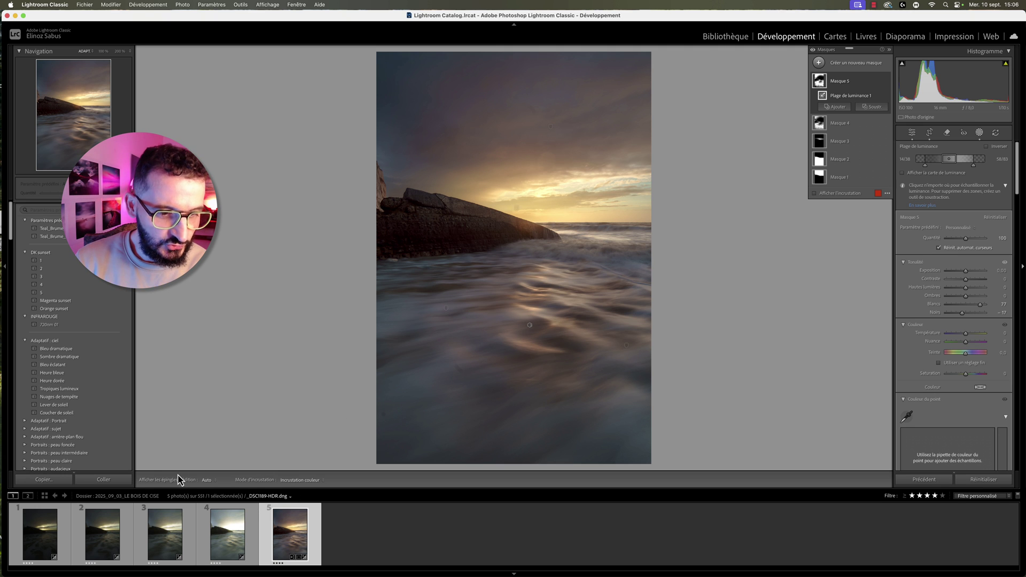
left_click(913, 133)
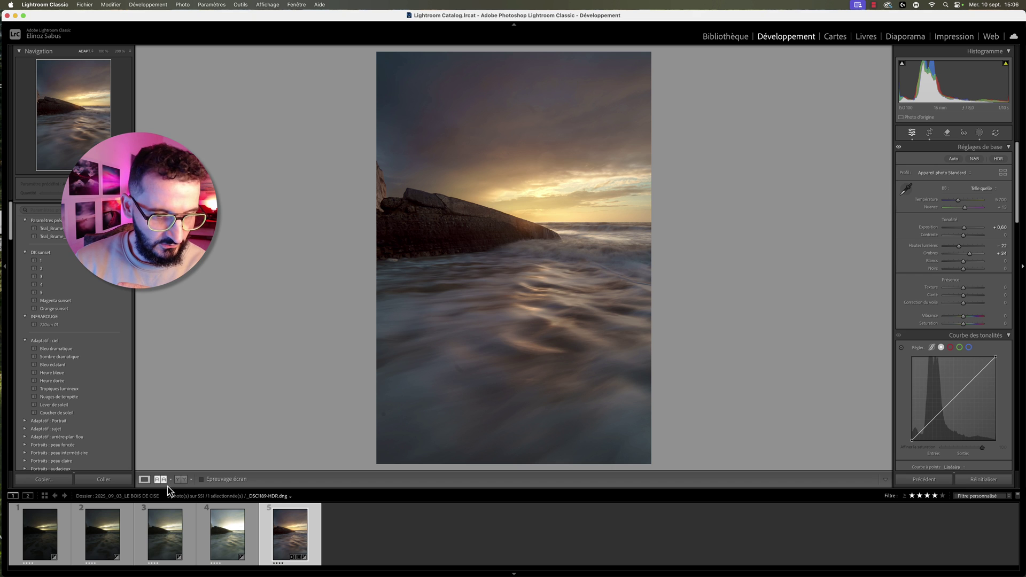
left_click(181, 481)
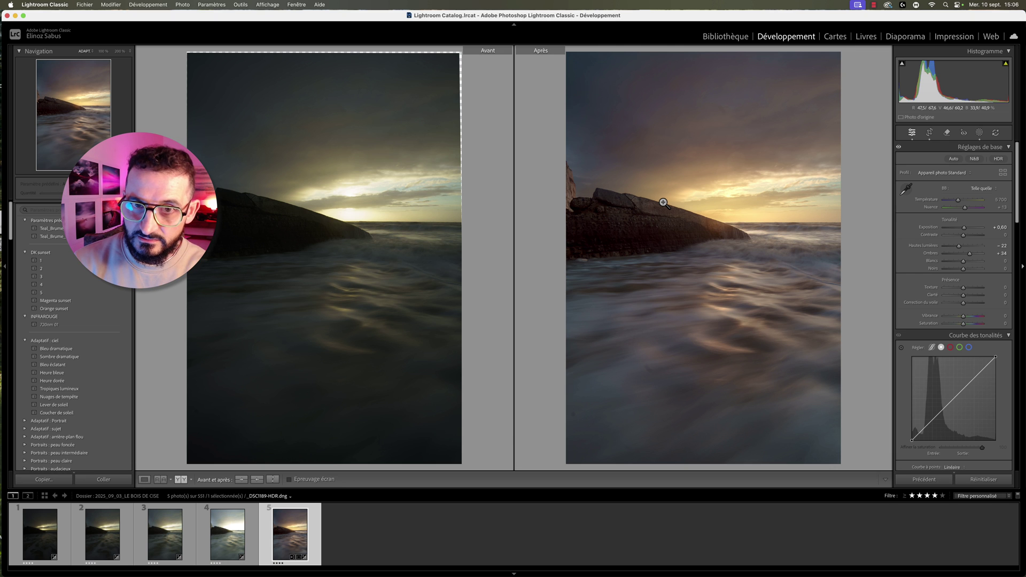
scroll(943, 369, "down", 8)
scroll(945, 374, "down", 10)
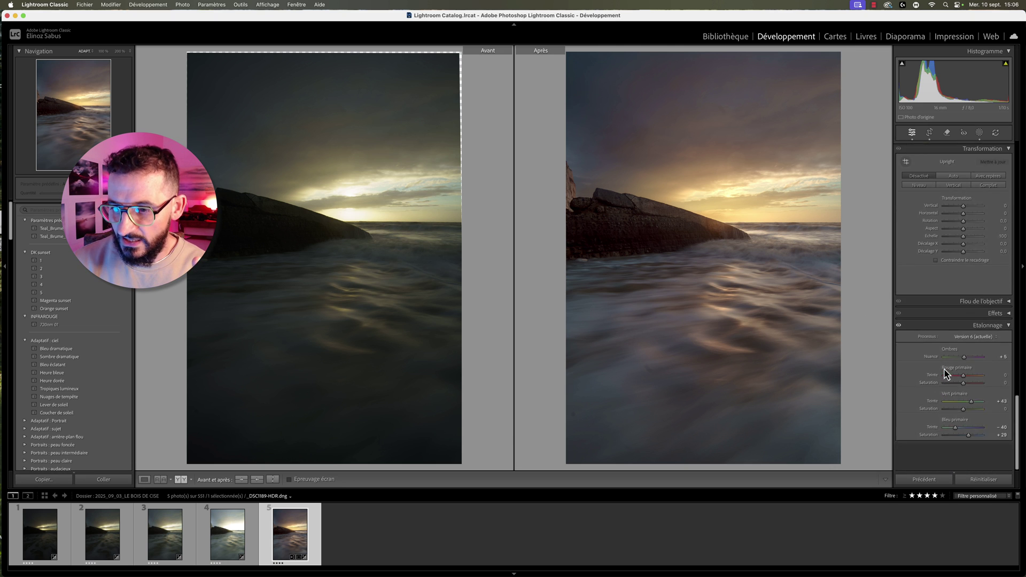